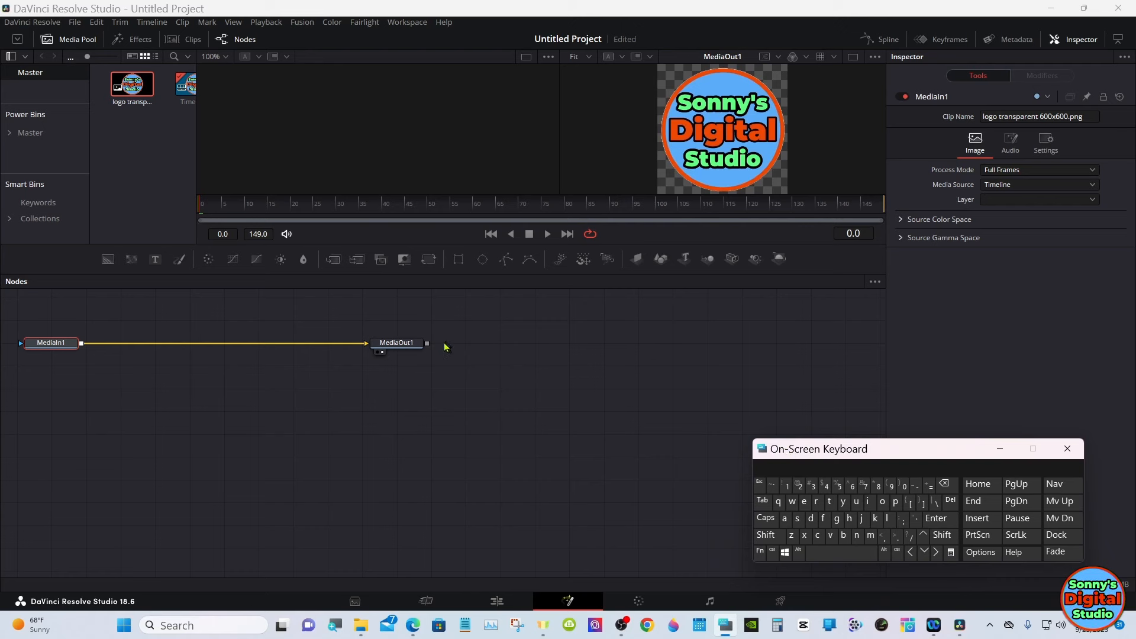
- Move the MediaOut1 node down and farther away from MediaIn1, and minimise the on-screen keyboard
left_click(404, 347)
left_click_drag(404, 347, 714, 438)
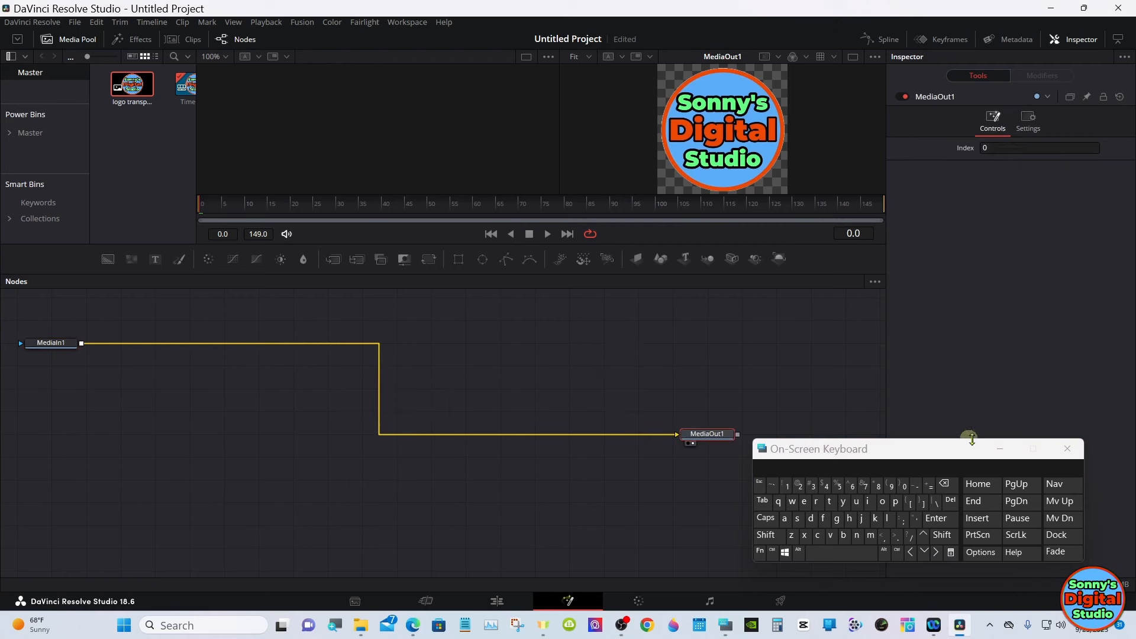
left_click(1000, 448)
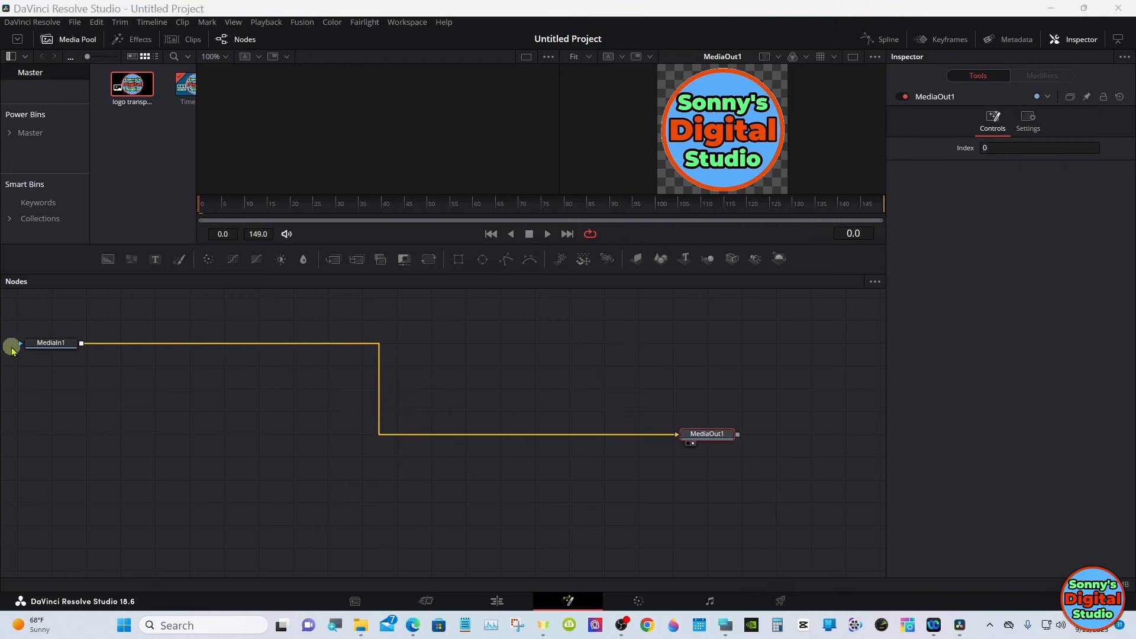
- Display MediaIn1 in the empty viewer beside MediaOut1 and enlarge the viewer area
left_click_drag(45, 349, 299, 120)
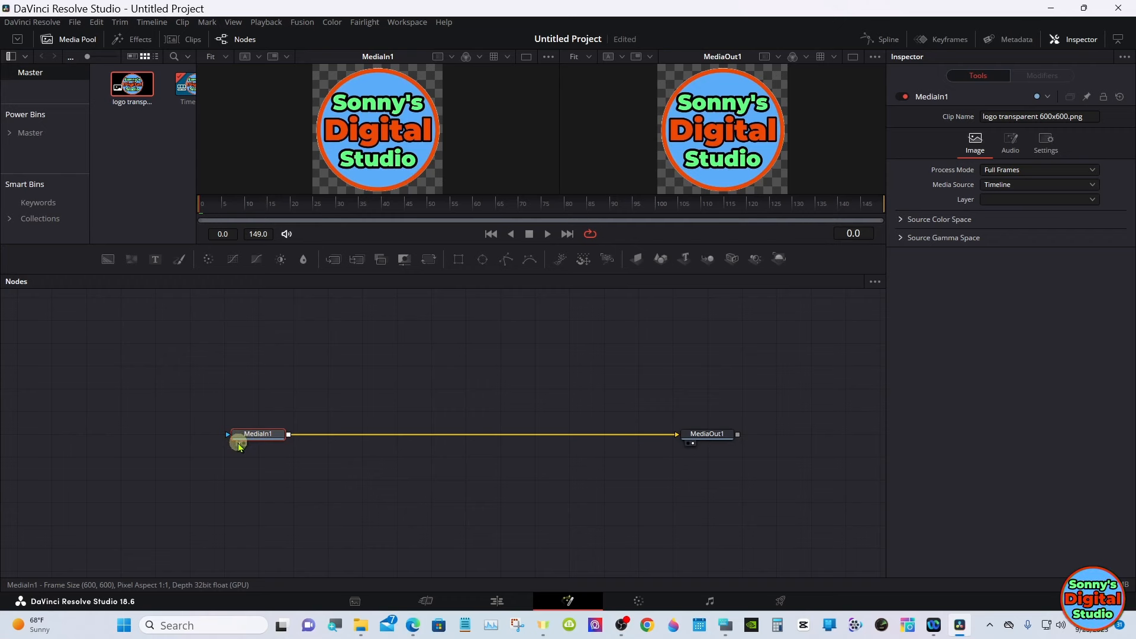
left_click(238, 443)
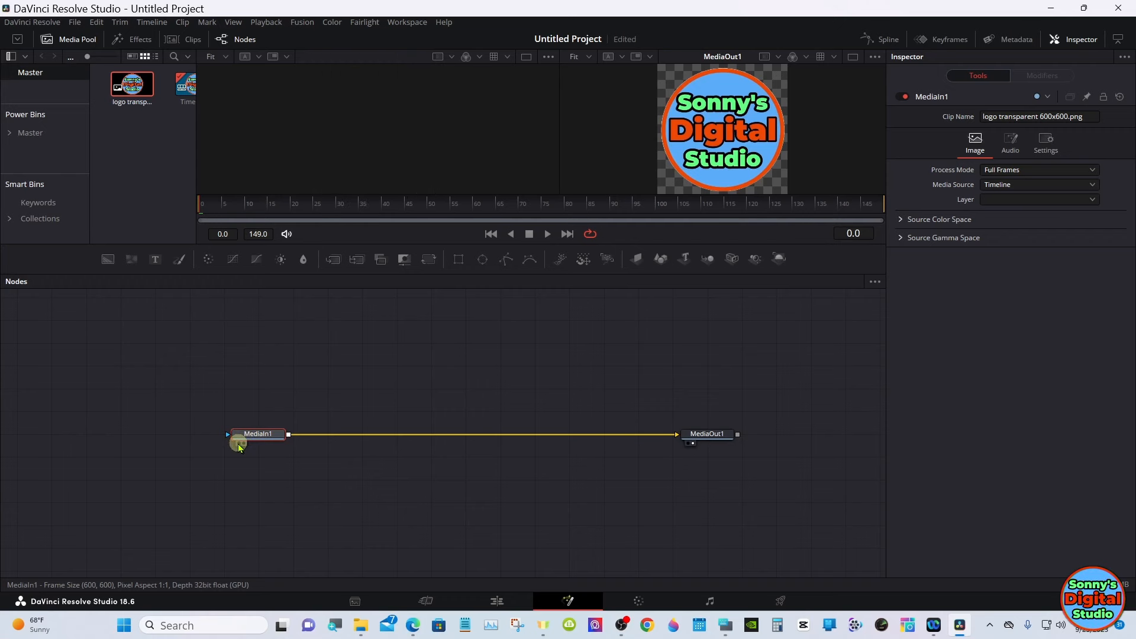
left_click(238, 443)
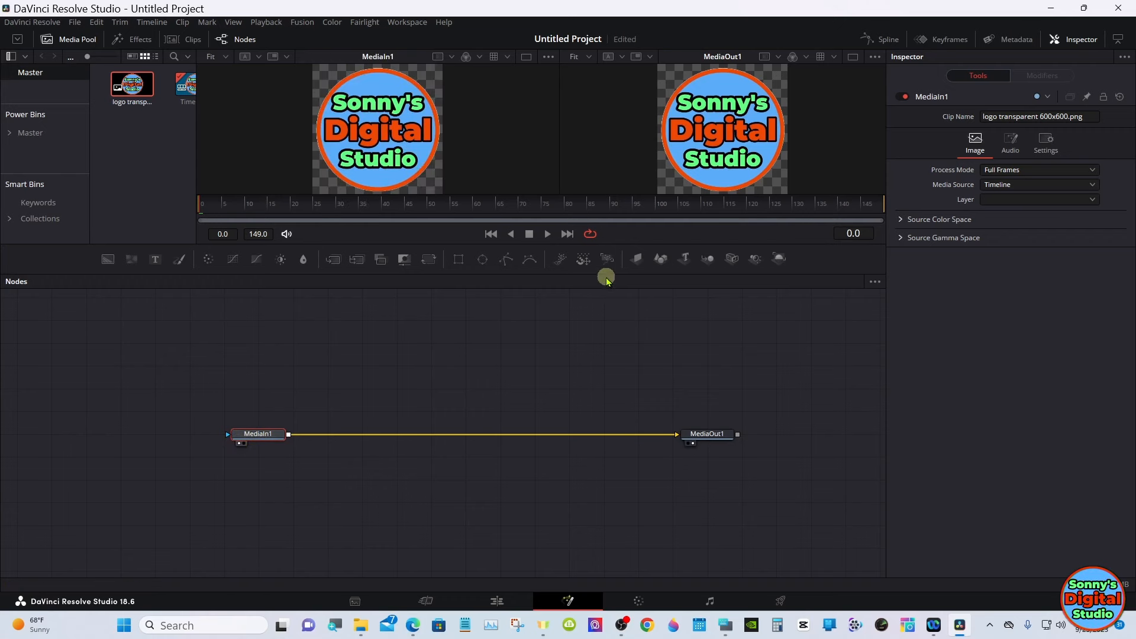
left_click_drag(606, 275, 606, 429)
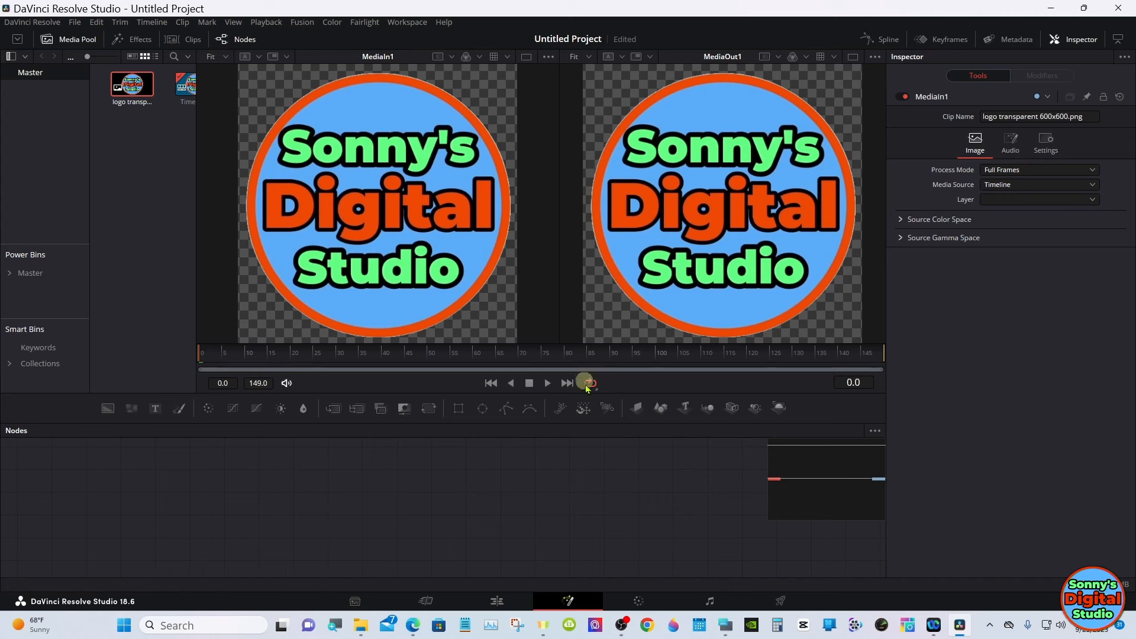
- Bring back the on-screen keyboard and add an sPolygon node at an empty spot in the node graph
left_click(725, 624)
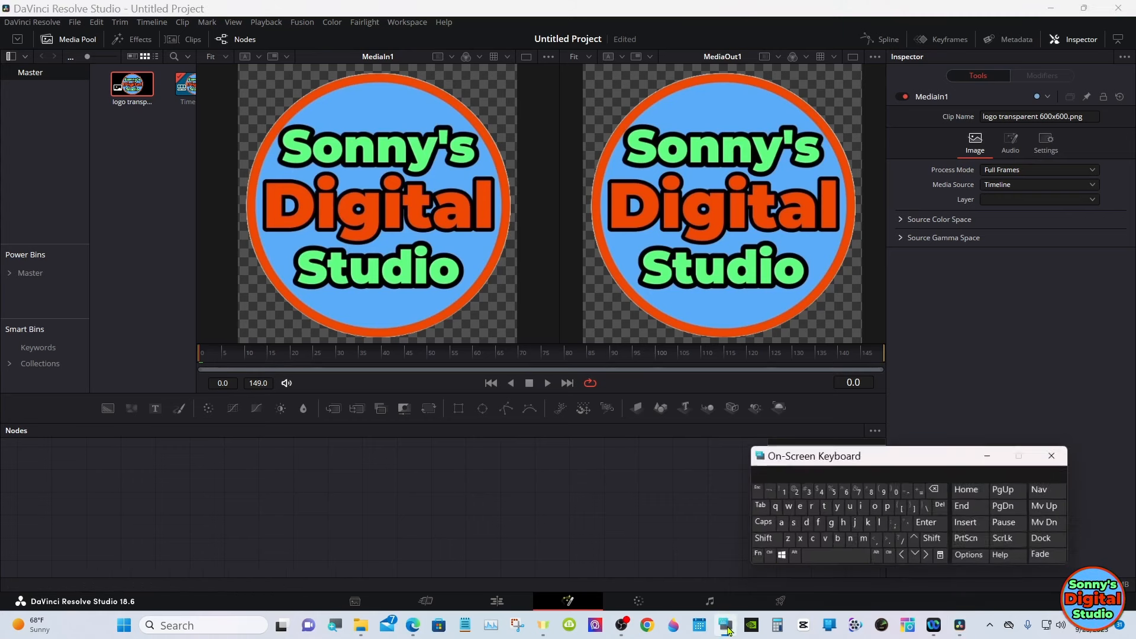
left_click(341, 518)
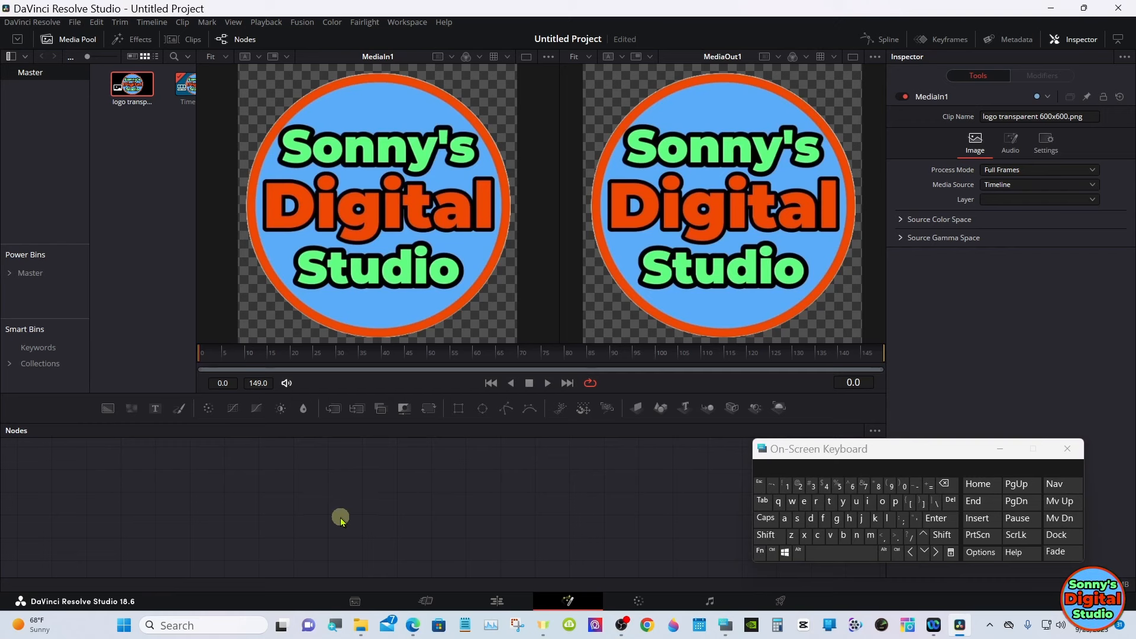
left_click(765, 535)
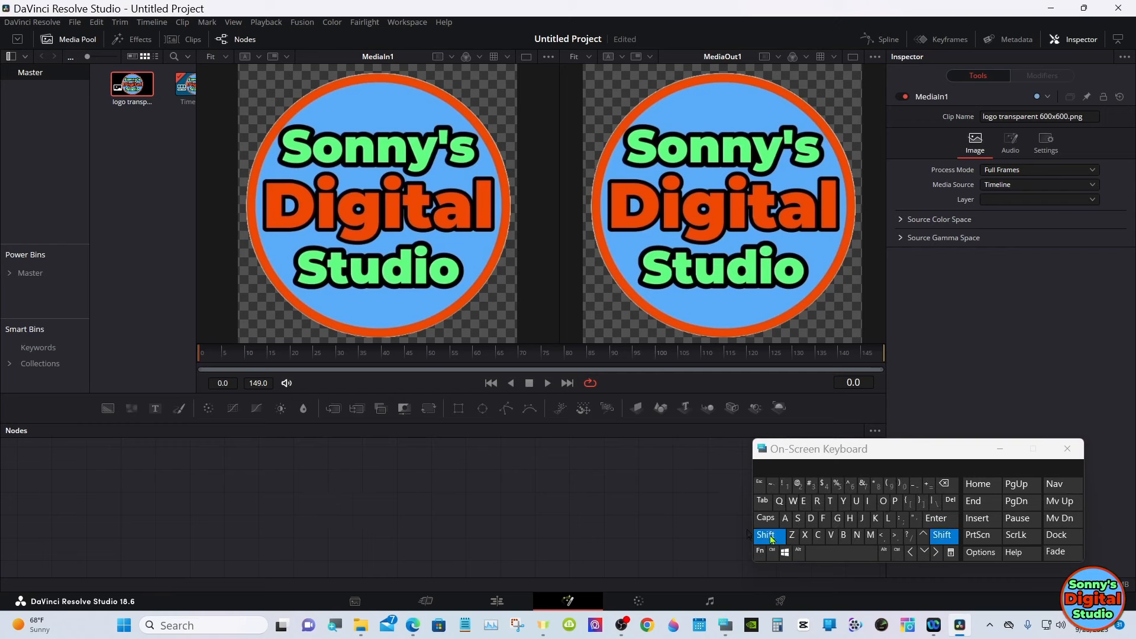
left_click(822, 554)
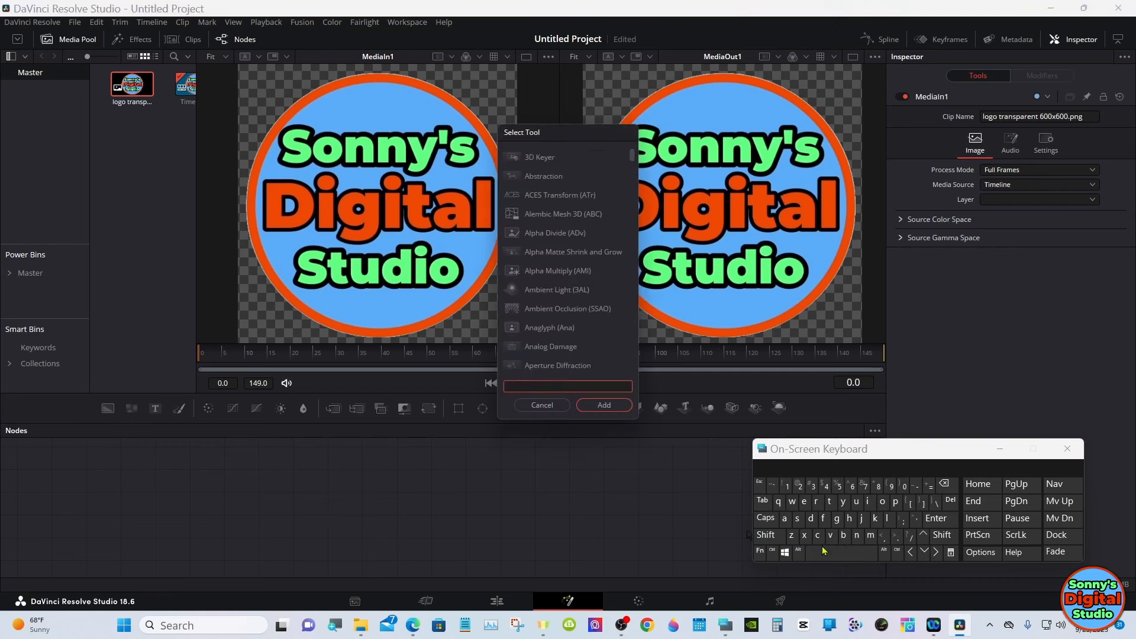
left_click(797, 518)
left_click(895, 501)
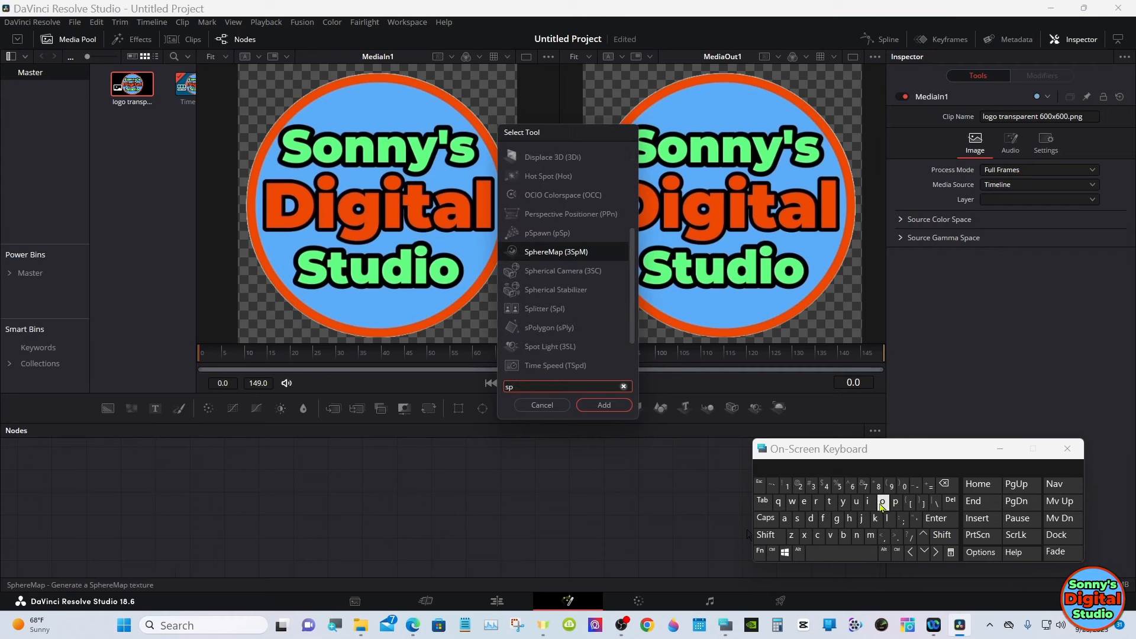
left_click(883, 503)
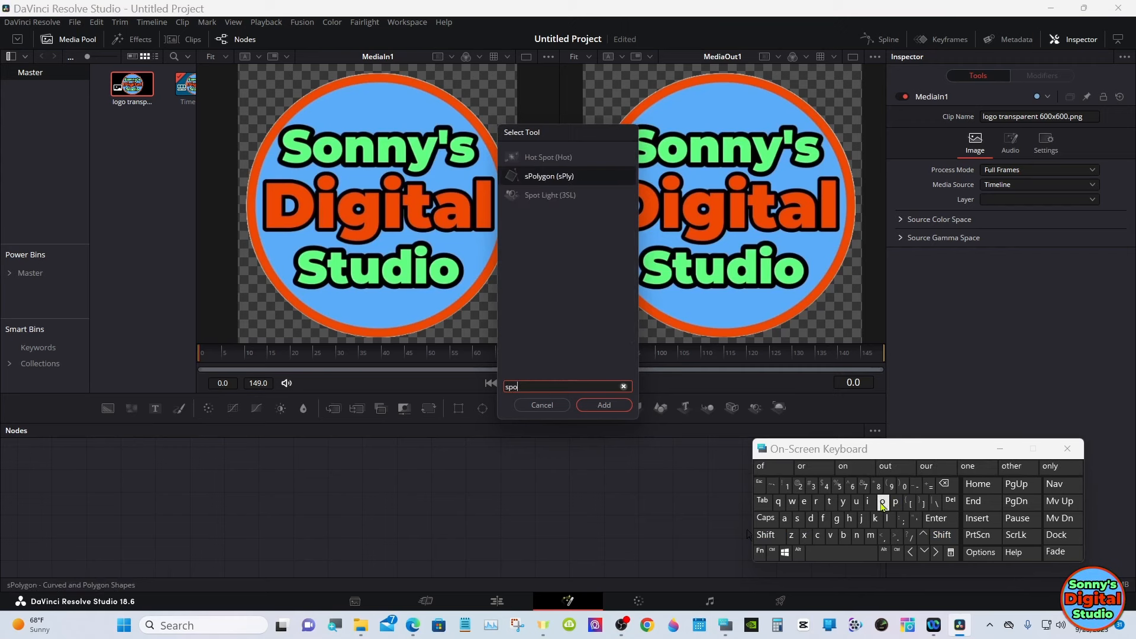
left_click(545, 176)
left_click(596, 404)
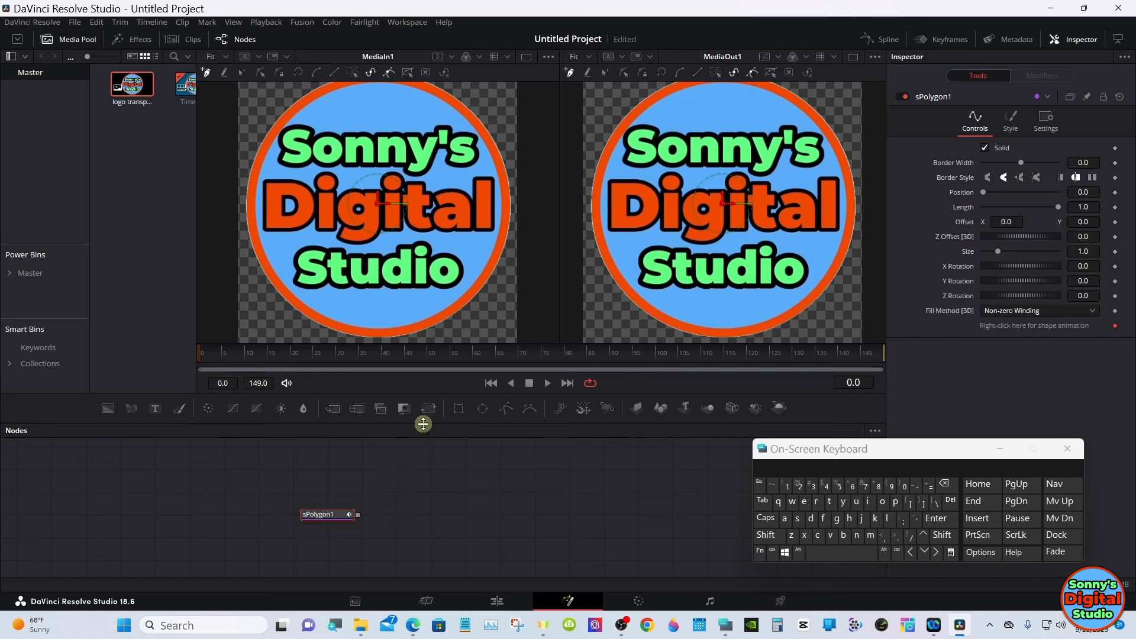
- Enlarge the viewers and draw a closed four-point polygon in the MediaIn1 view through the logo circle's bottom, left, top and right edges
left_click_drag(426, 421, 428, 574)
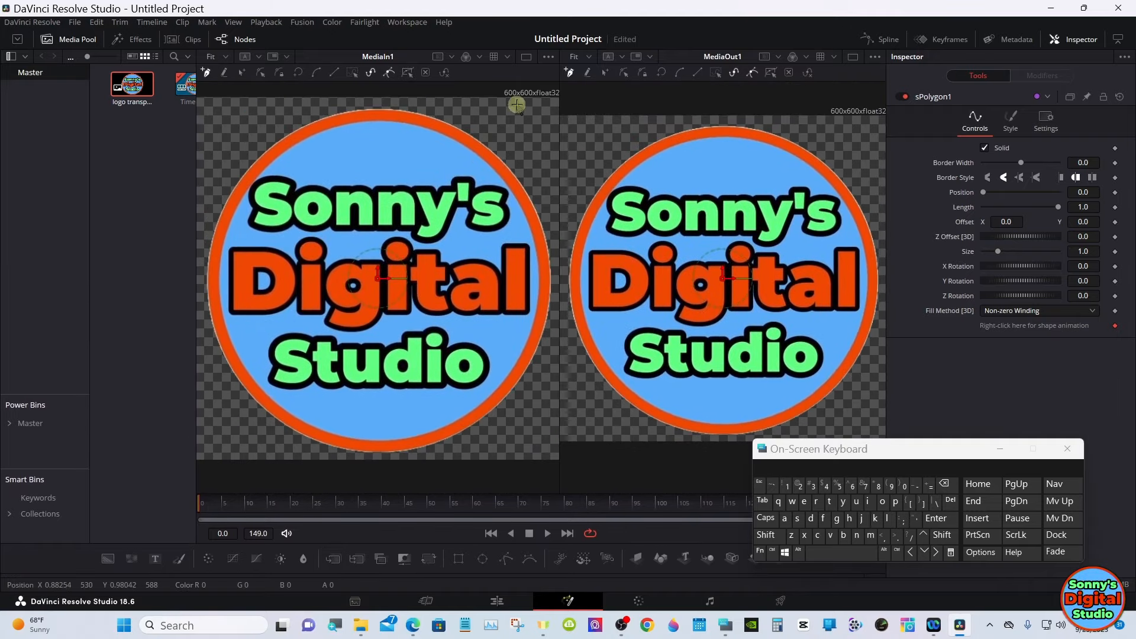
left_click(372, 451)
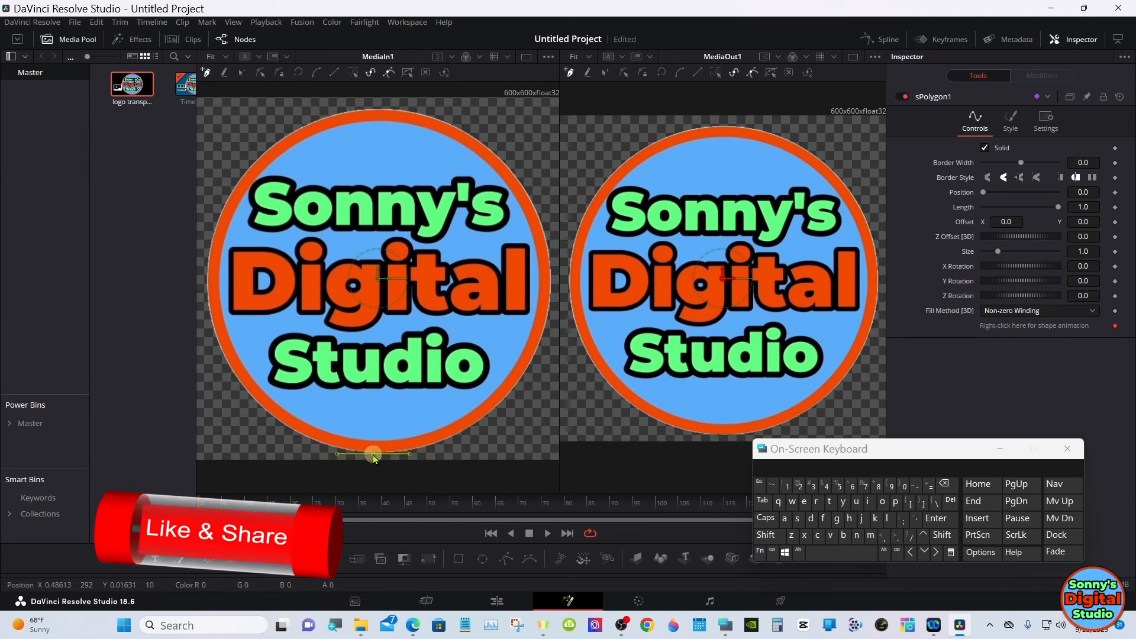
left_click(204, 283)
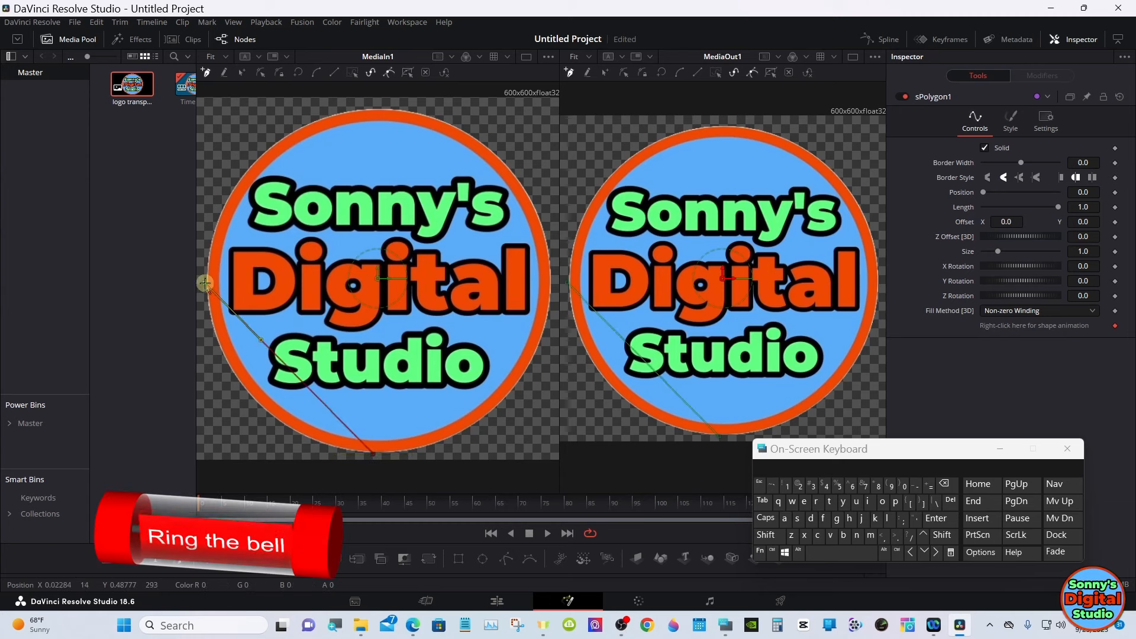
left_click(386, 108)
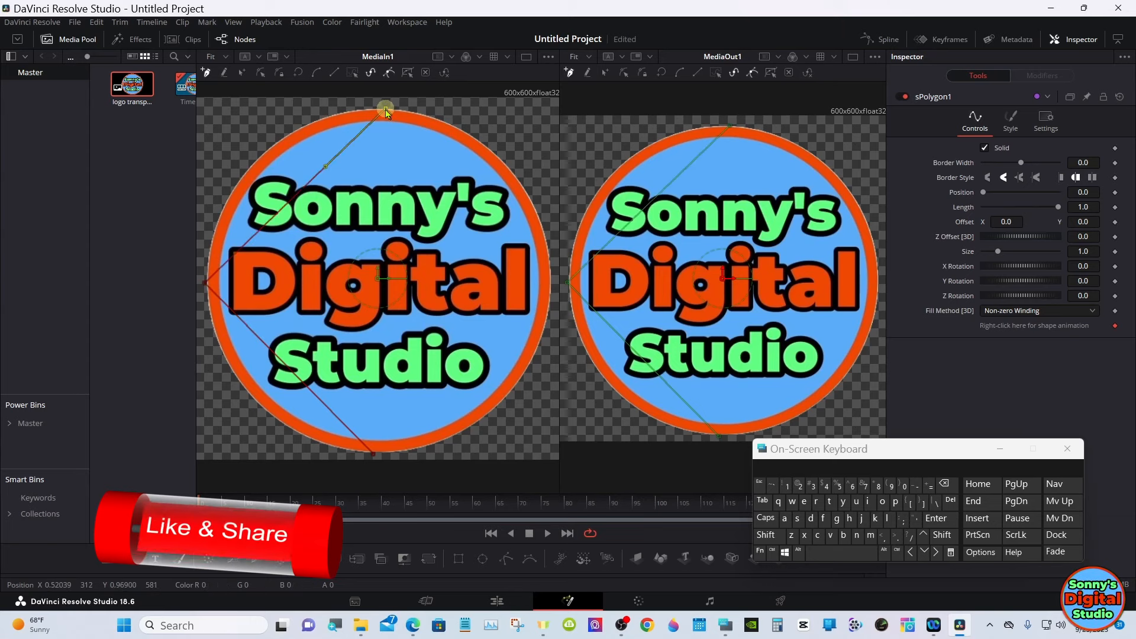
left_click(550, 286)
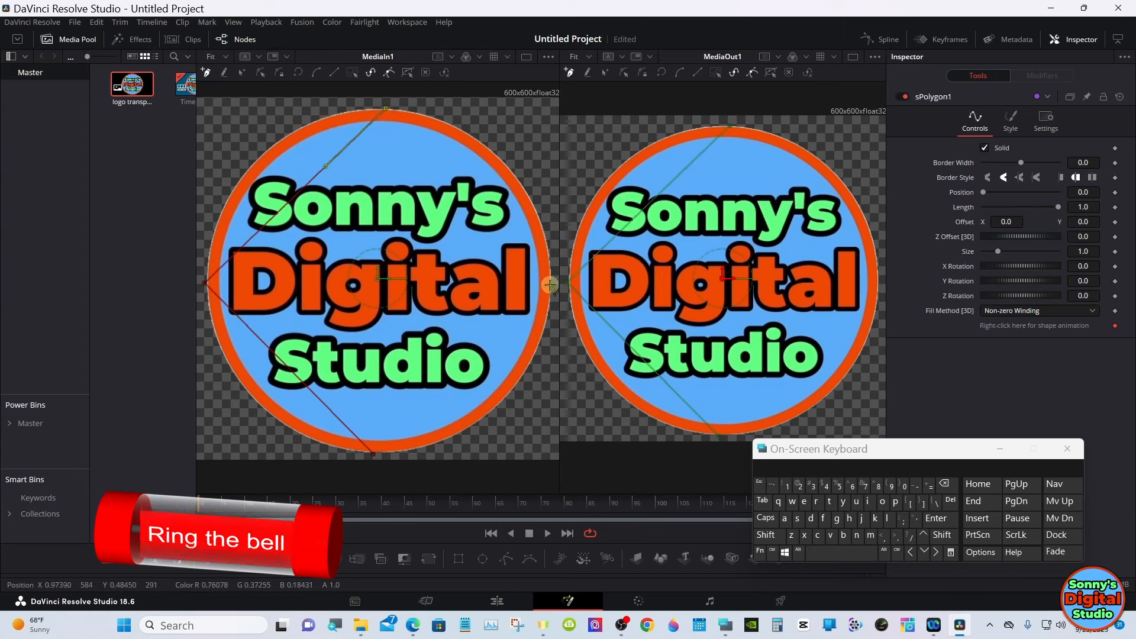
left_click(373, 455)
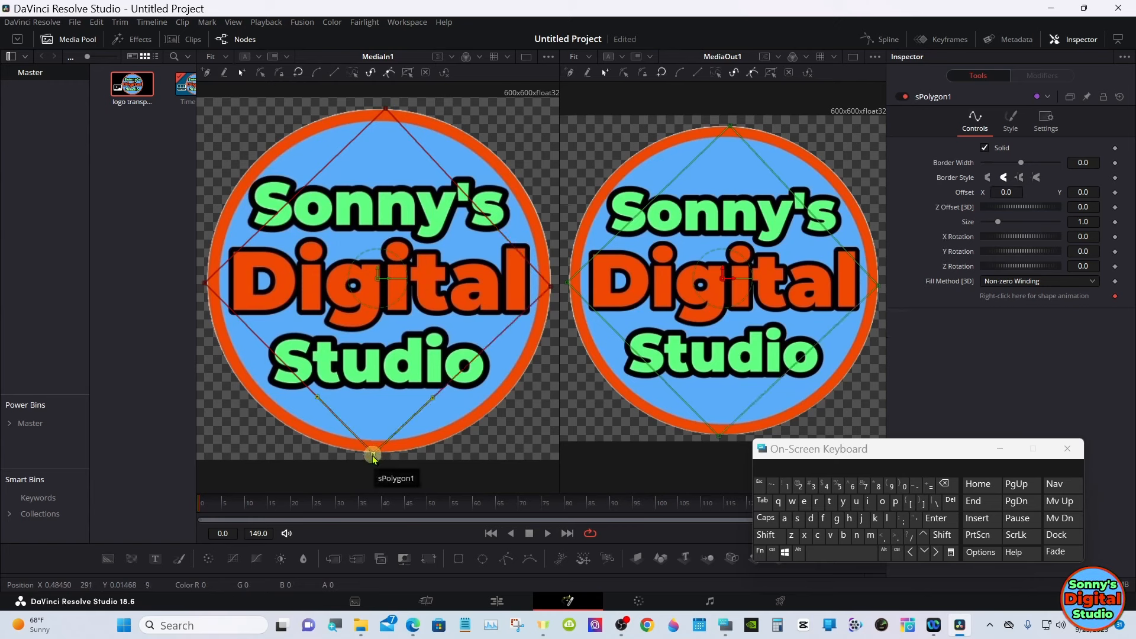
- Adjust the Bezier handles of the polygon's bottom and left points independently so the lower-left curve follows the logo's circular edge
left_click(772, 552)
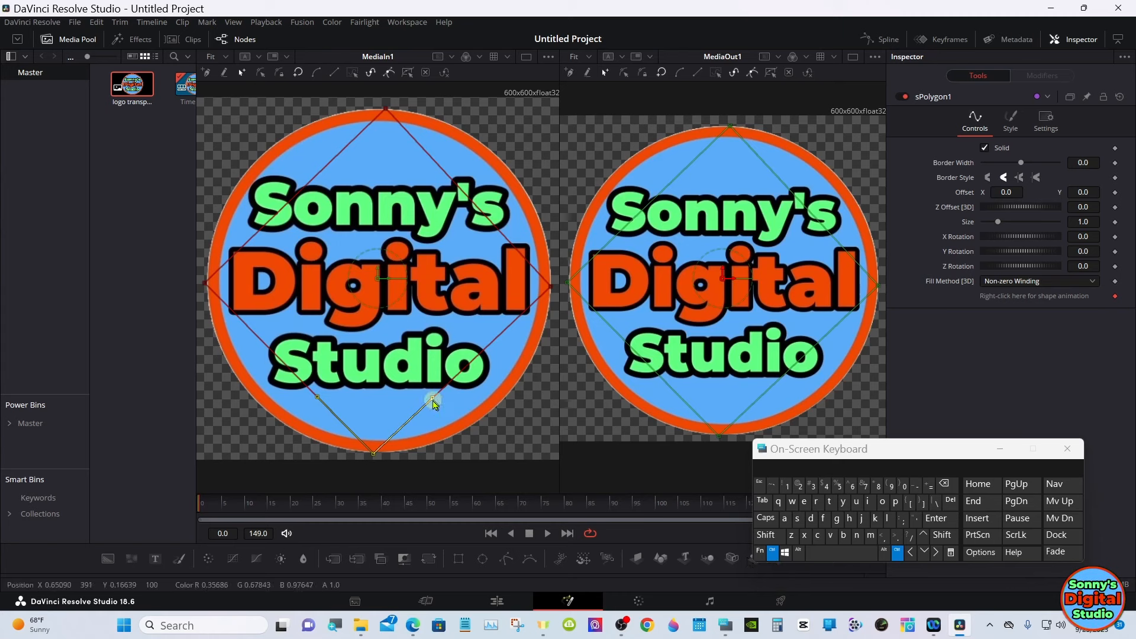
left_click_drag(435, 402, 494, 458)
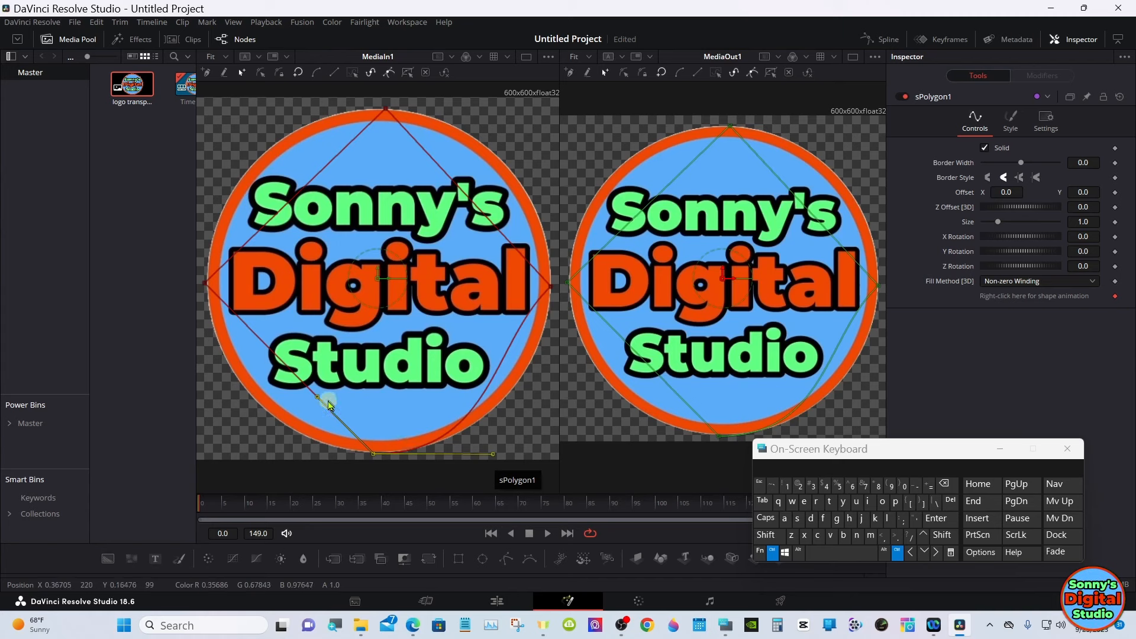
left_click_drag(317, 397, 286, 452)
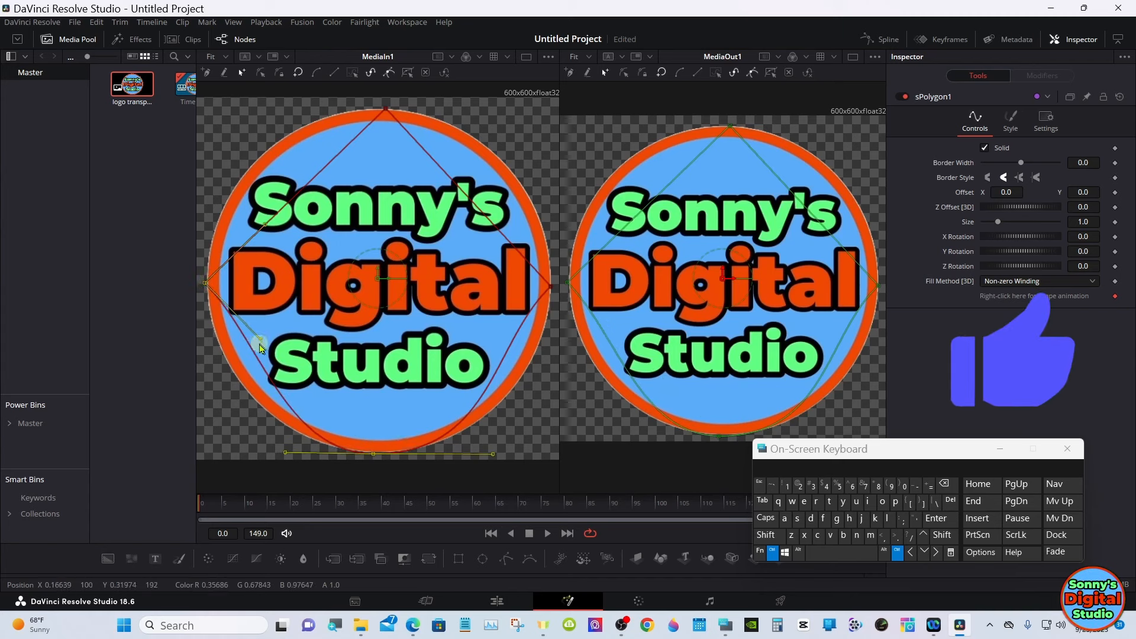
left_click_drag(253, 342, 207, 373)
left_click_drag(265, 225, 215, 184)
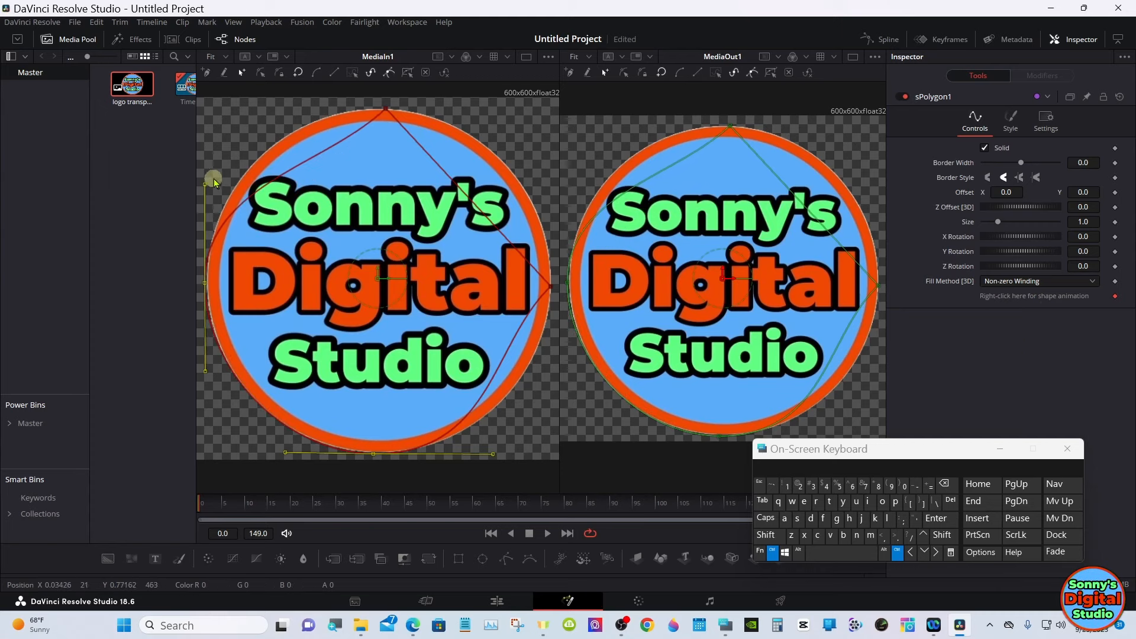
- Switch the polygon to Modify Only and pull the top point's two handles out horizontally to follow the circle
left_click(260, 77)
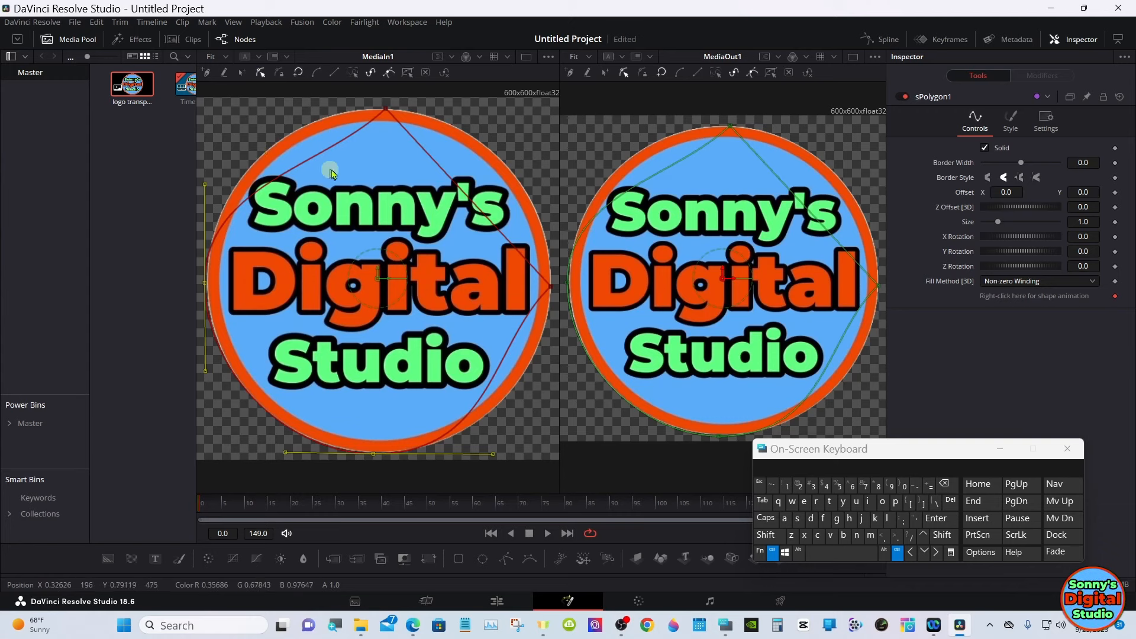
left_click(386, 110, "ctrl")
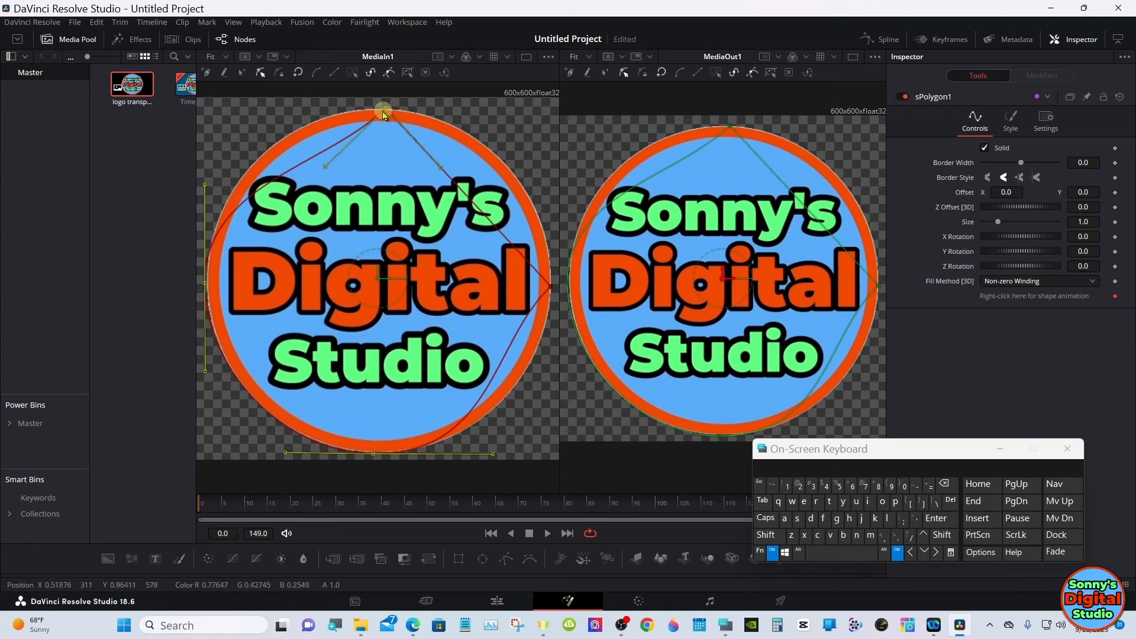
left_click_drag(324, 170, 278, 115)
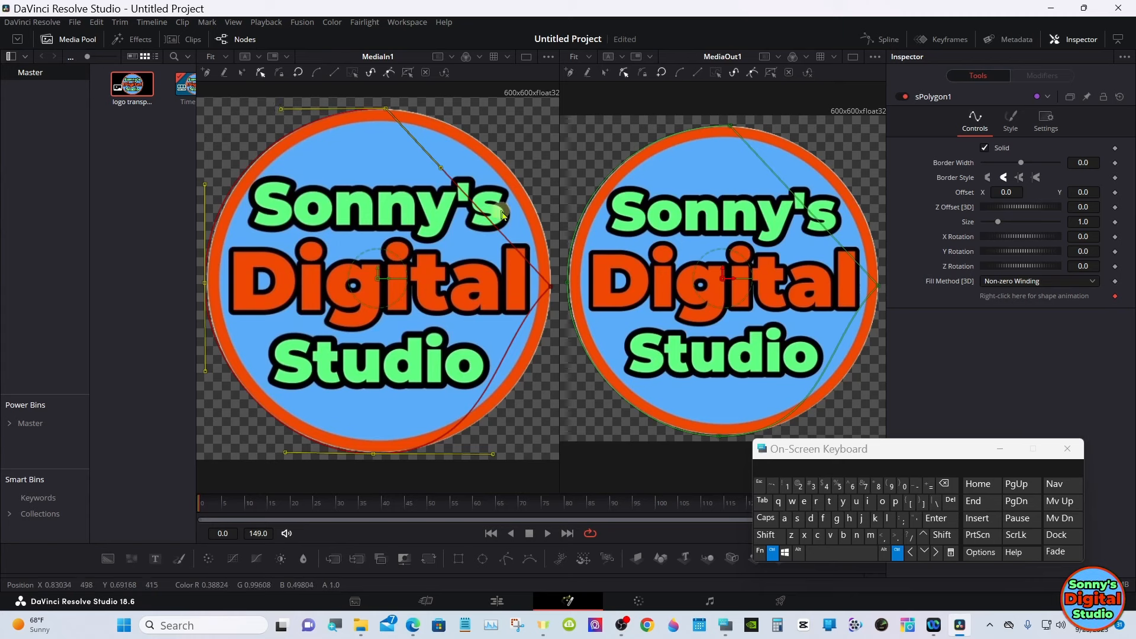
left_click_drag(442, 170, 482, 115)
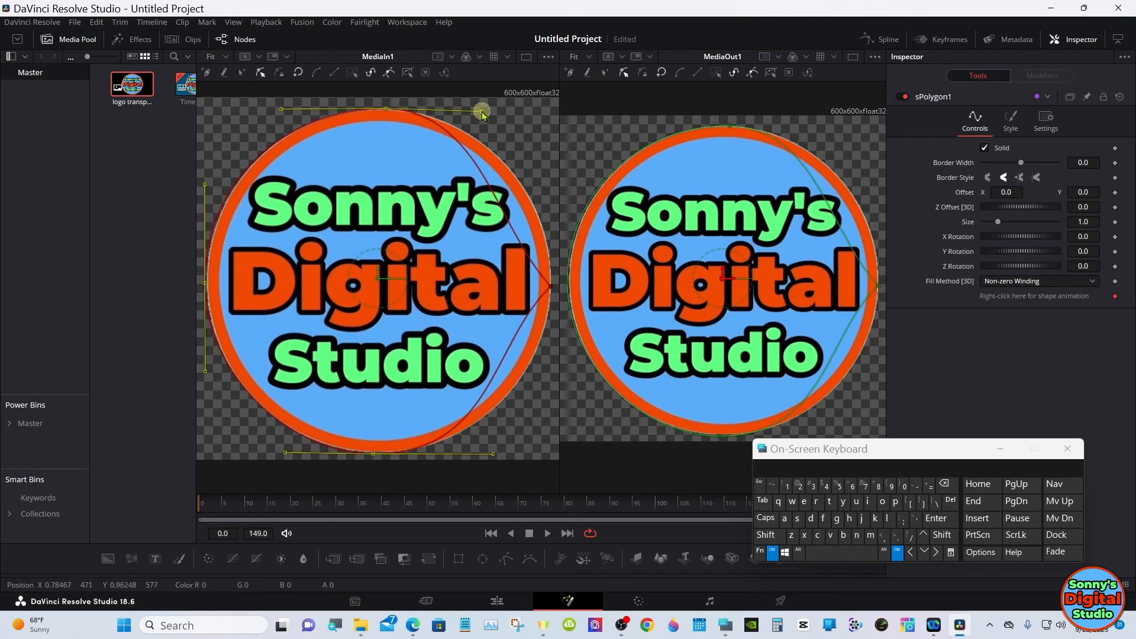
- Pull the right point's handles out vertically, shorten the bottom point's right handle to fit the circle, and set the polygon to Done
left_click(552, 287, "ctrl")
left_click_drag(494, 230, 550, 199)
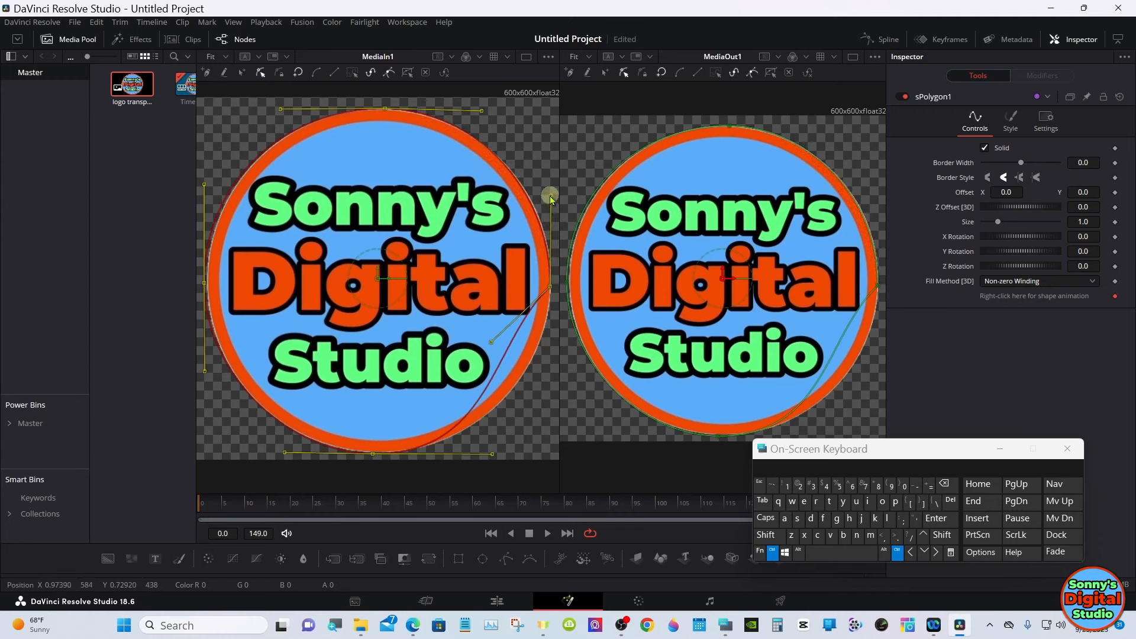
left_click_drag(491, 343, 545, 376)
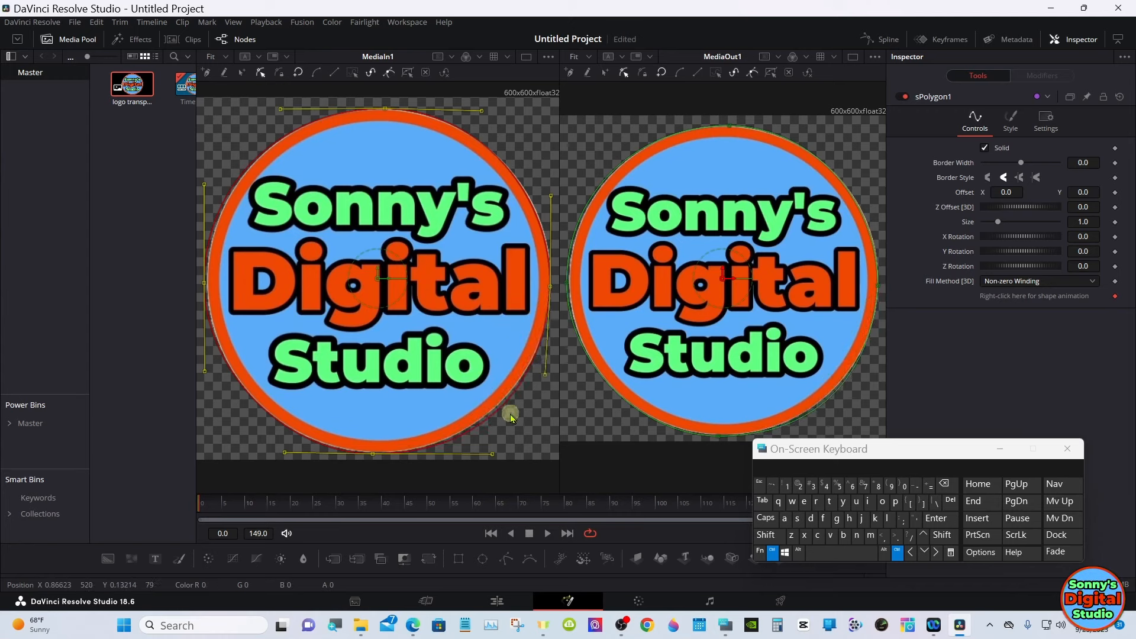
left_click_drag(492, 454, 479, 457)
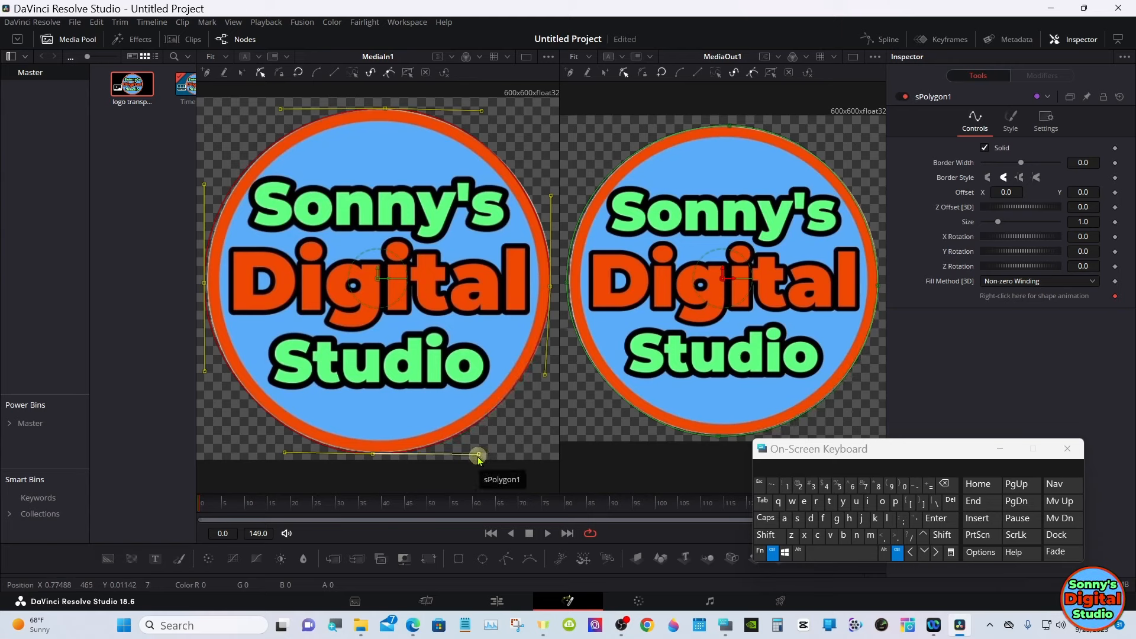
left_click(281, 76)
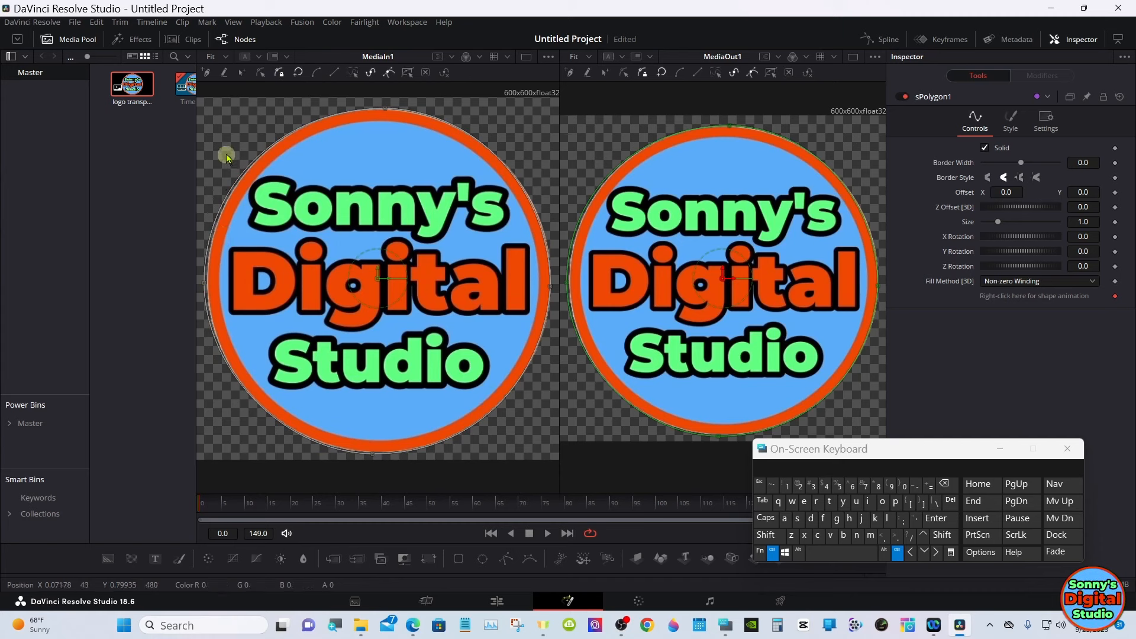
- Return the polygon to Modify Only, move the on-screen keyboard aside, and nudge the left point slightly right toward the logo's edge
left_click(259, 72)
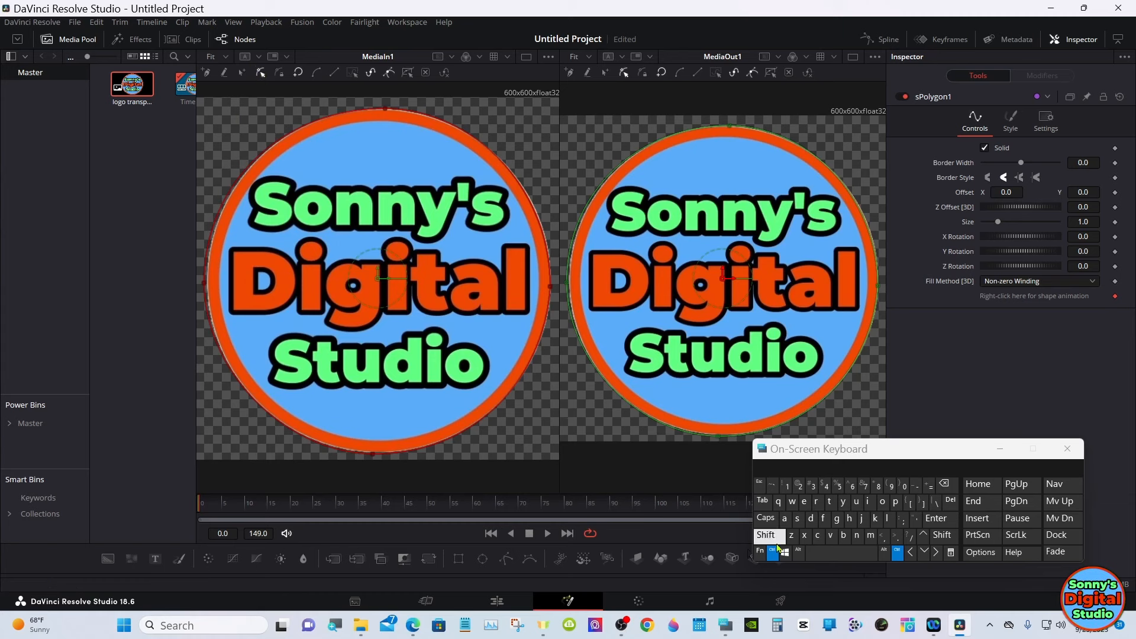
left_click(774, 552)
left_click_drag(798, 448, 731, 421)
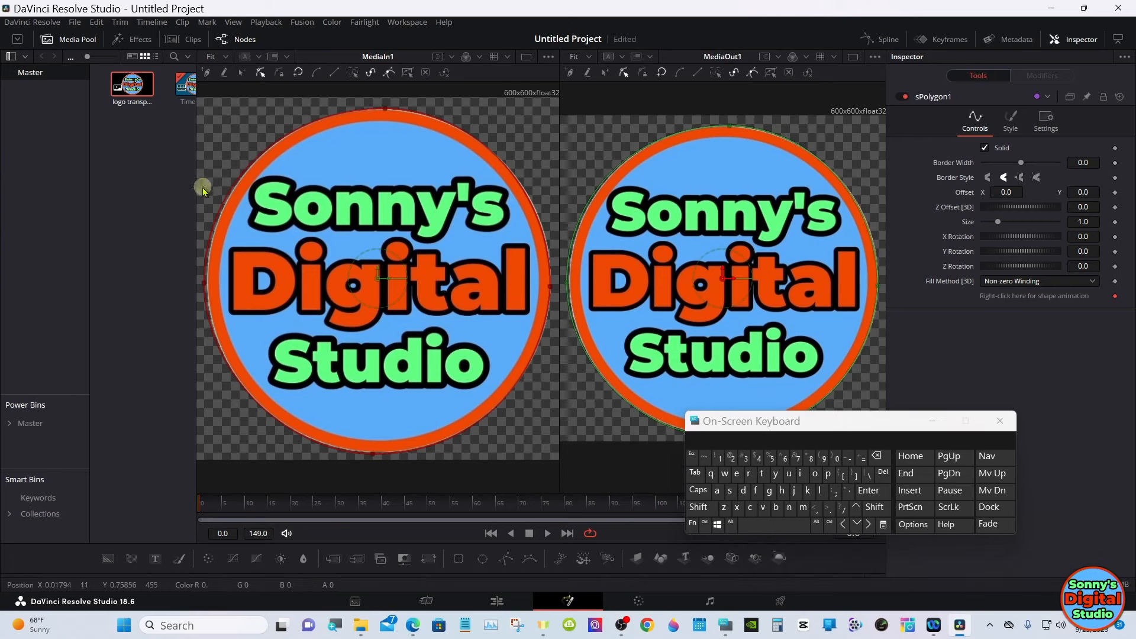
left_click_drag(203, 189, 241, 340)
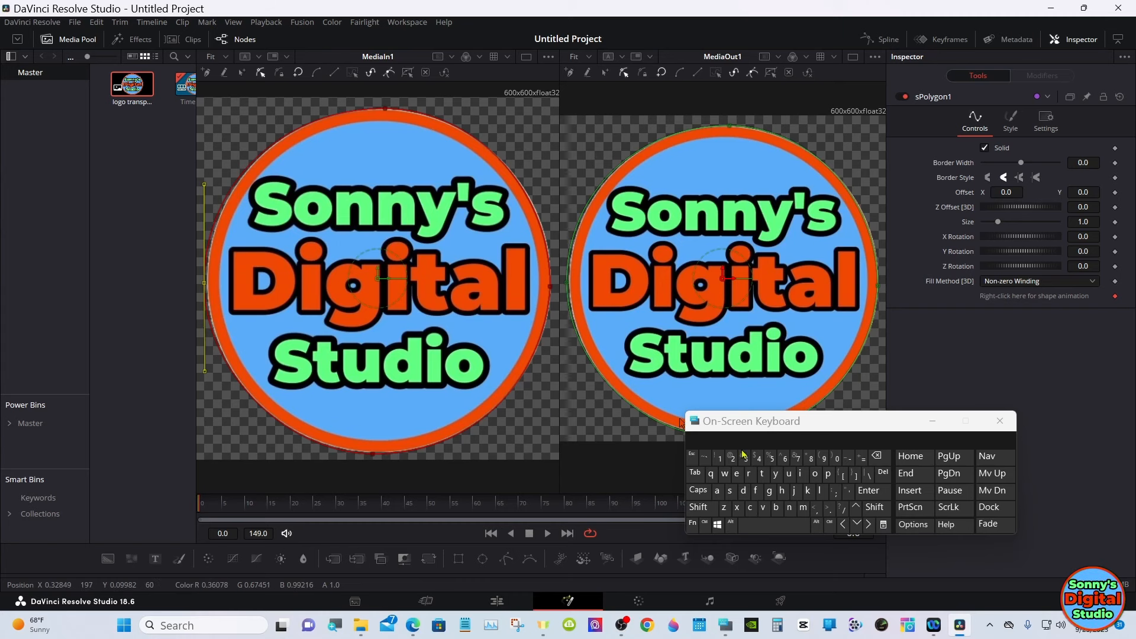
left_click(868, 525)
left_click(869, 525)
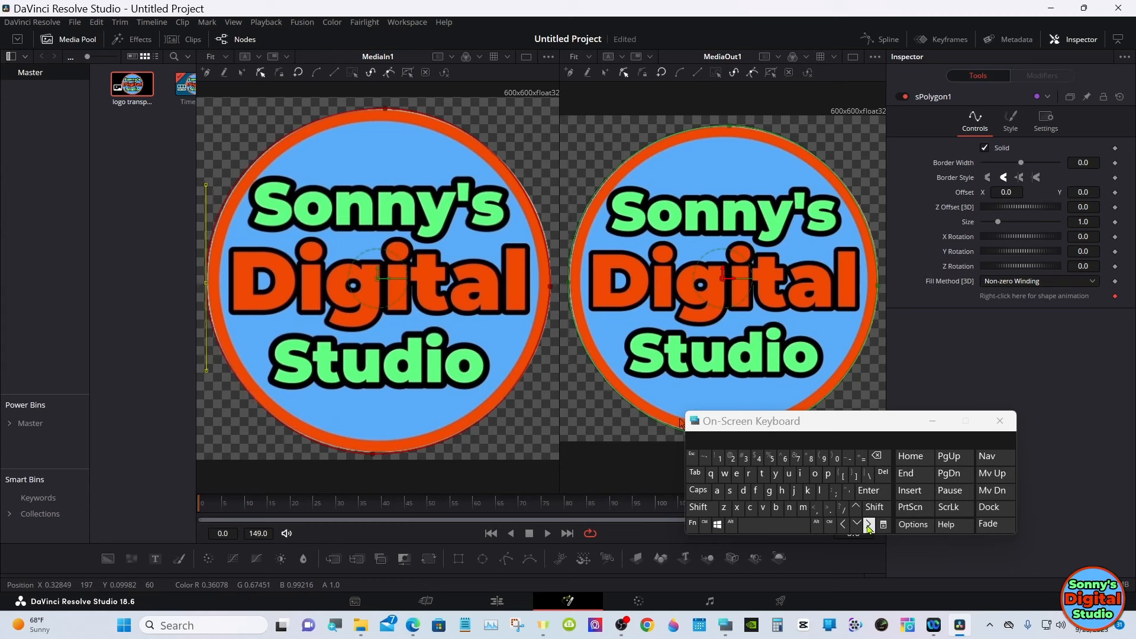
- Nudge the polygon's left point slightly further right to meet the logo's edge, and set the polygon to Done
left_click(868, 525)
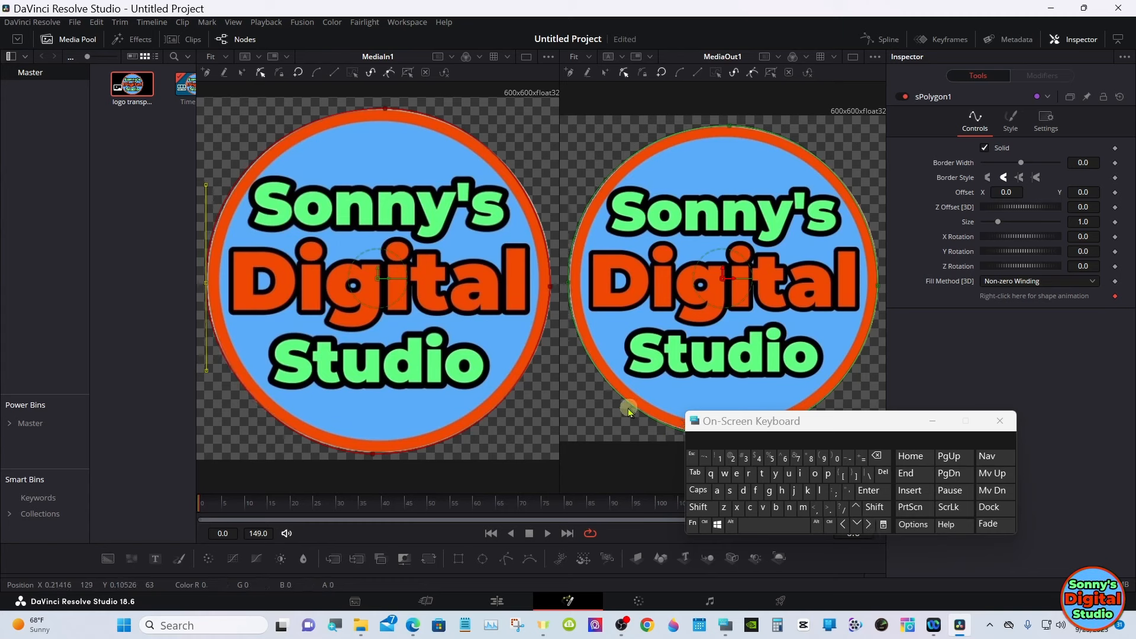
left_click(279, 72)
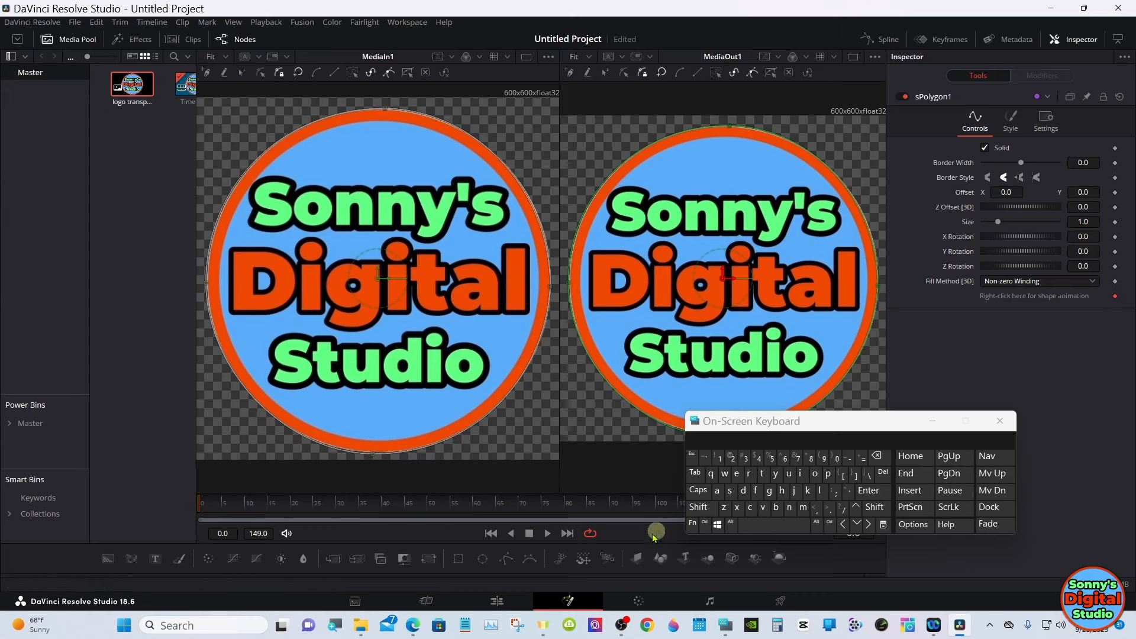
- Enlarge the node area and add an Extrude 3D node after sPolygon1
left_click_drag(571, 574, 563, 383)
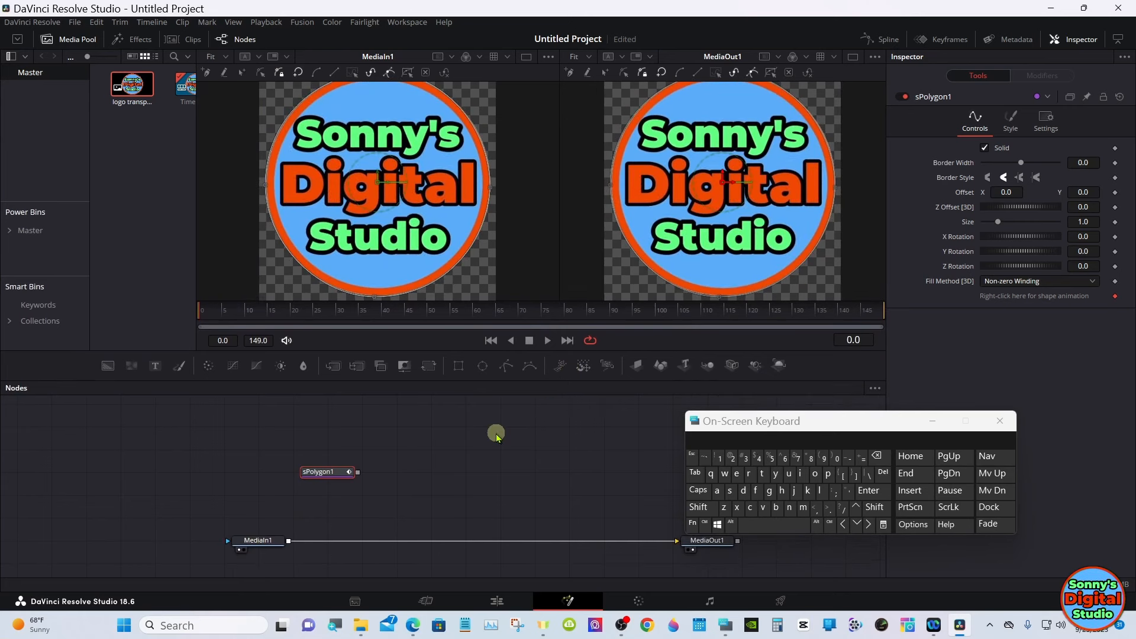
left_click(698, 507)
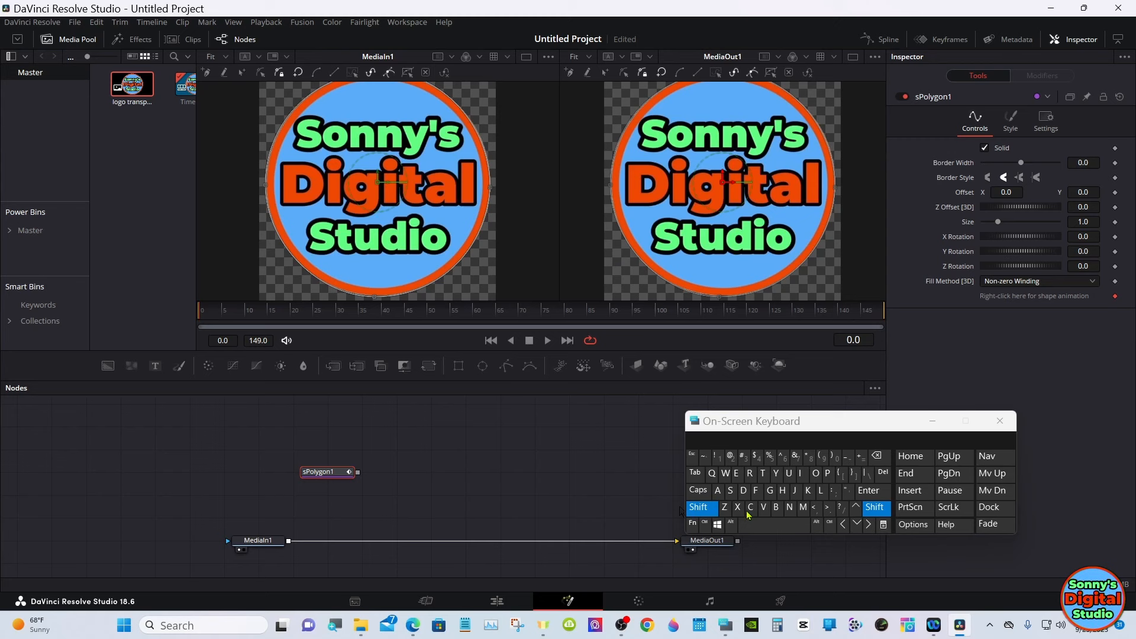
left_click(808, 524)
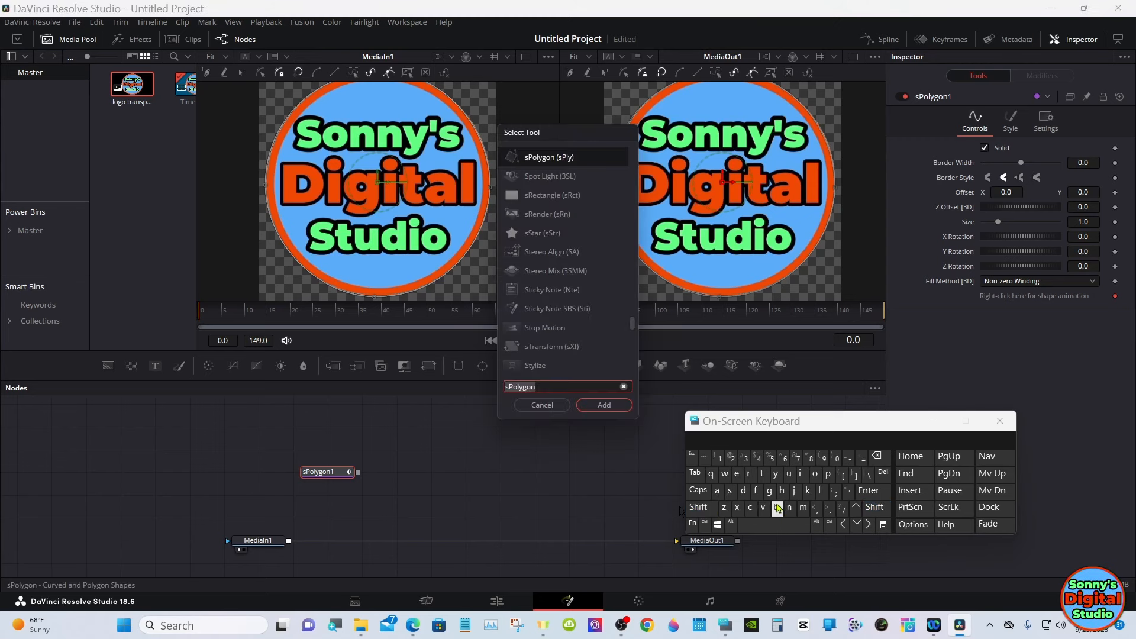
left_click(736, 473)
left_click(737, 507)
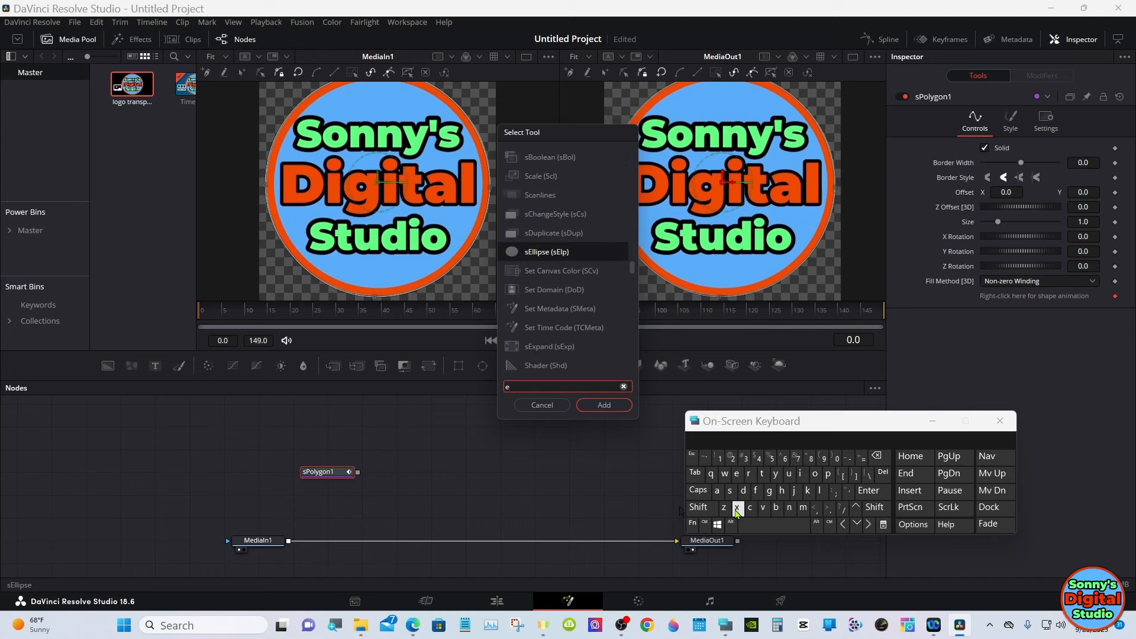
left_click(763, 474)
left_click(754, 476)
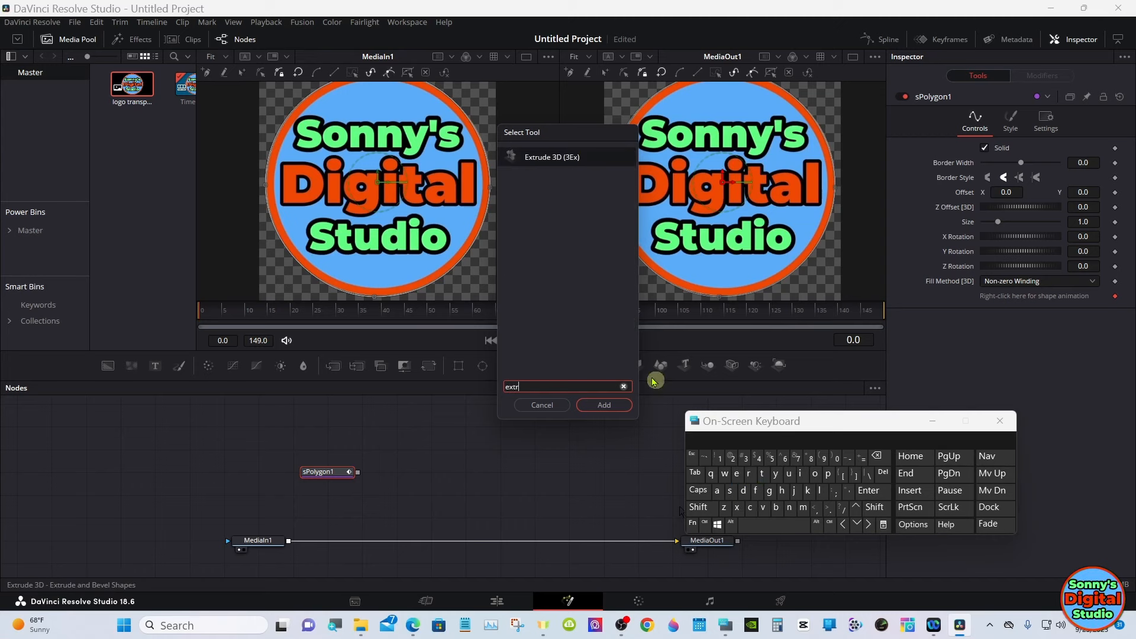
left_click(544, 160)
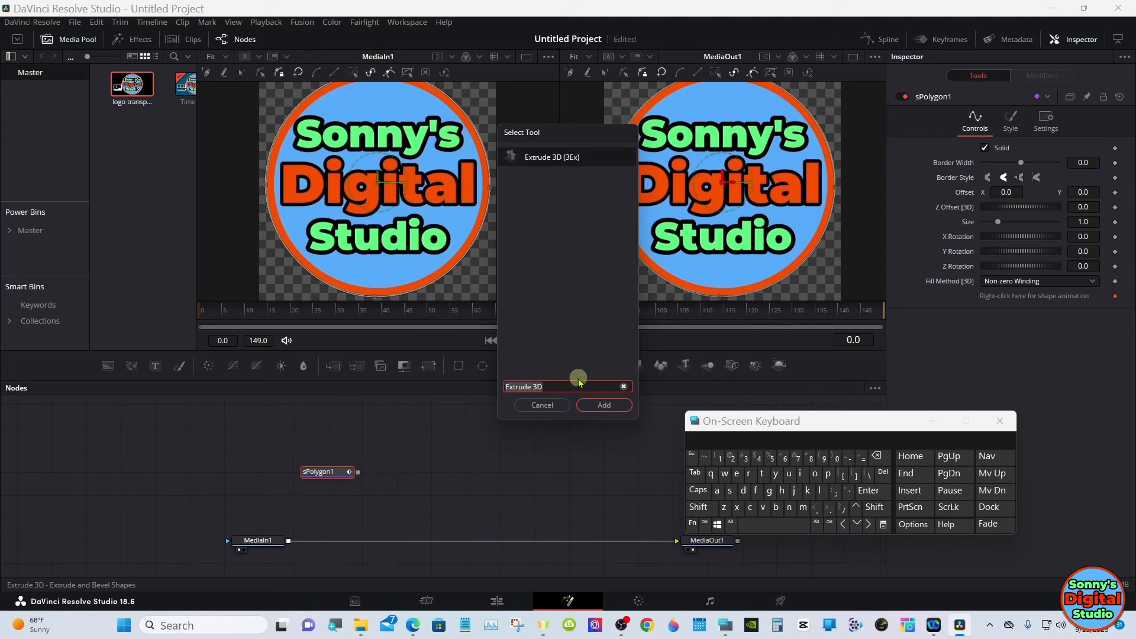
left_click(597, 405)
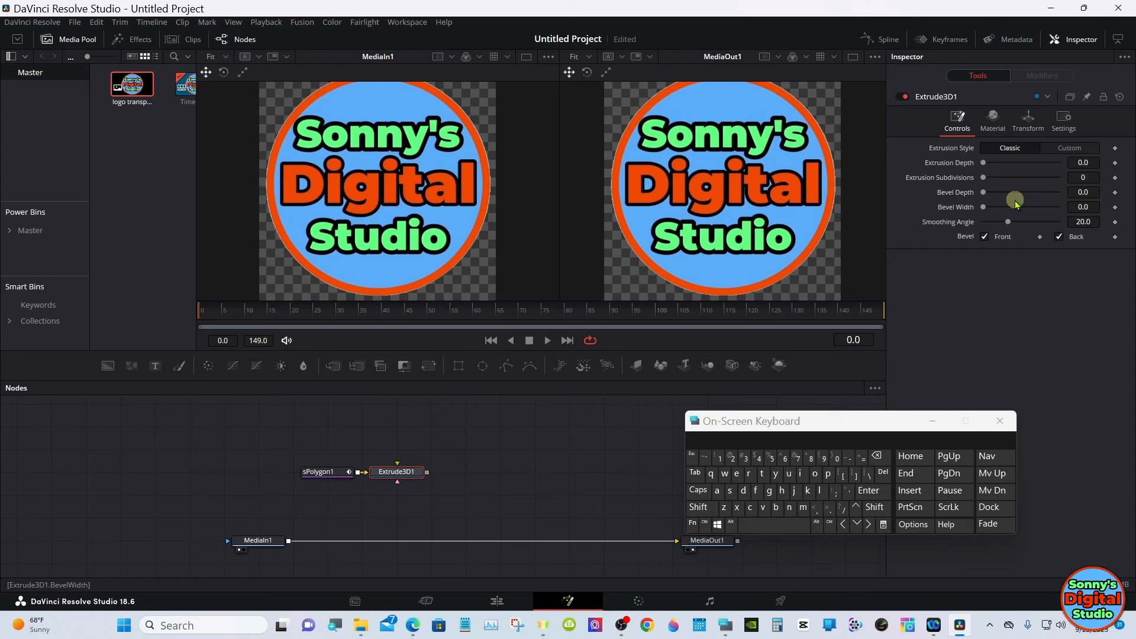
- Chain Merge 3D, Camera 3D and Renderer 3D nodes after Extrude3D1, and show Merge3D1 in the first viewer
left_click(708, 366)
left_click(734, 367)
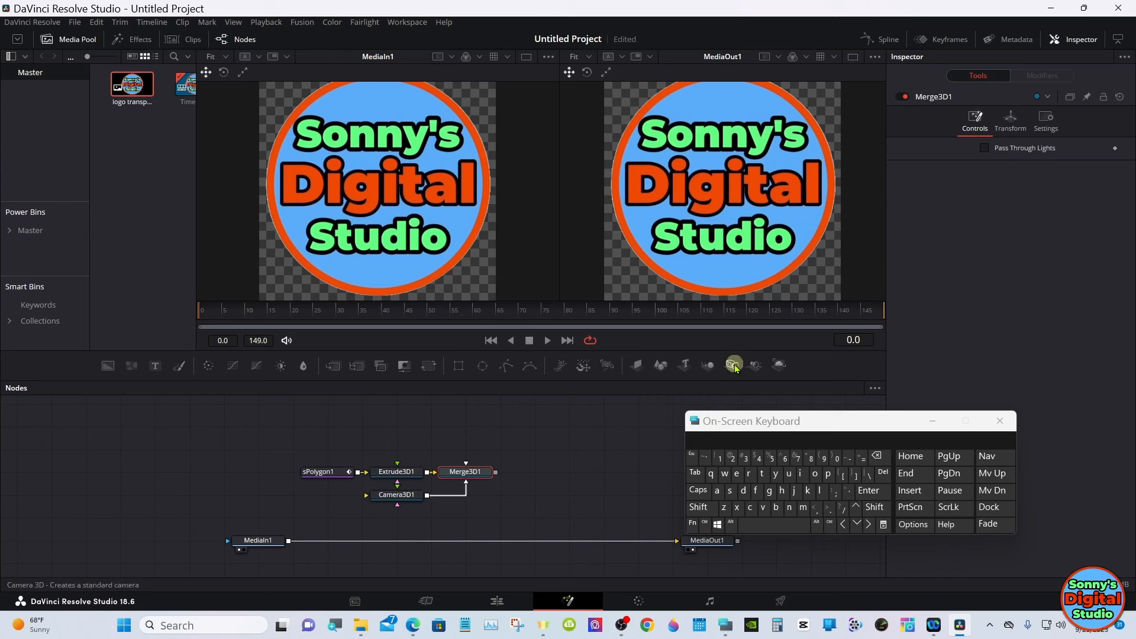
left_click(781, 365)
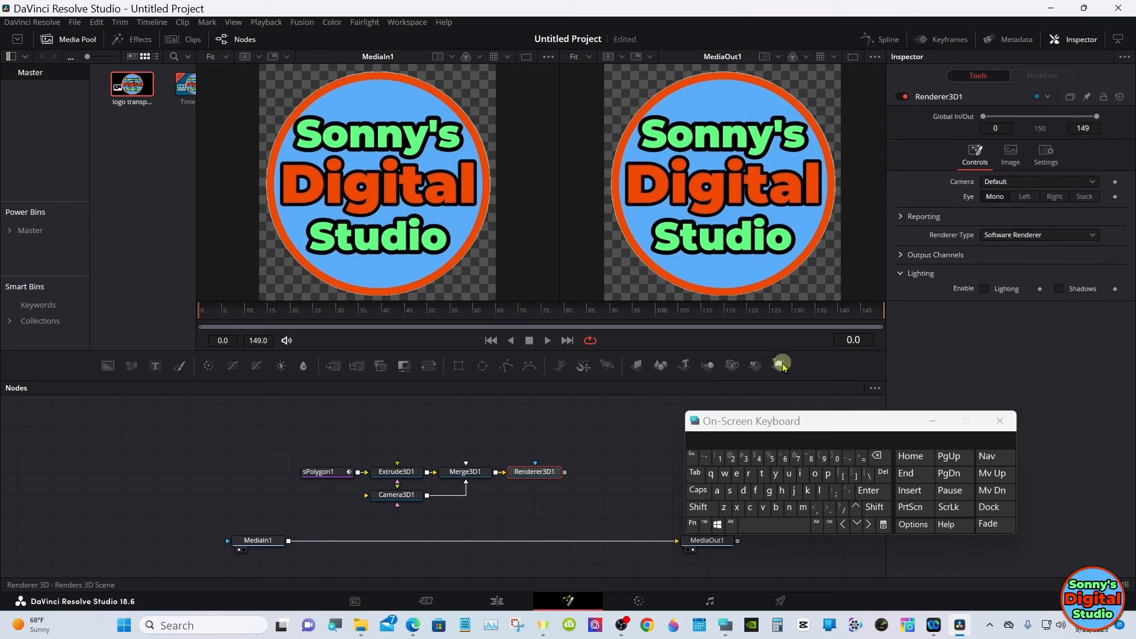
left_click(472, 473)
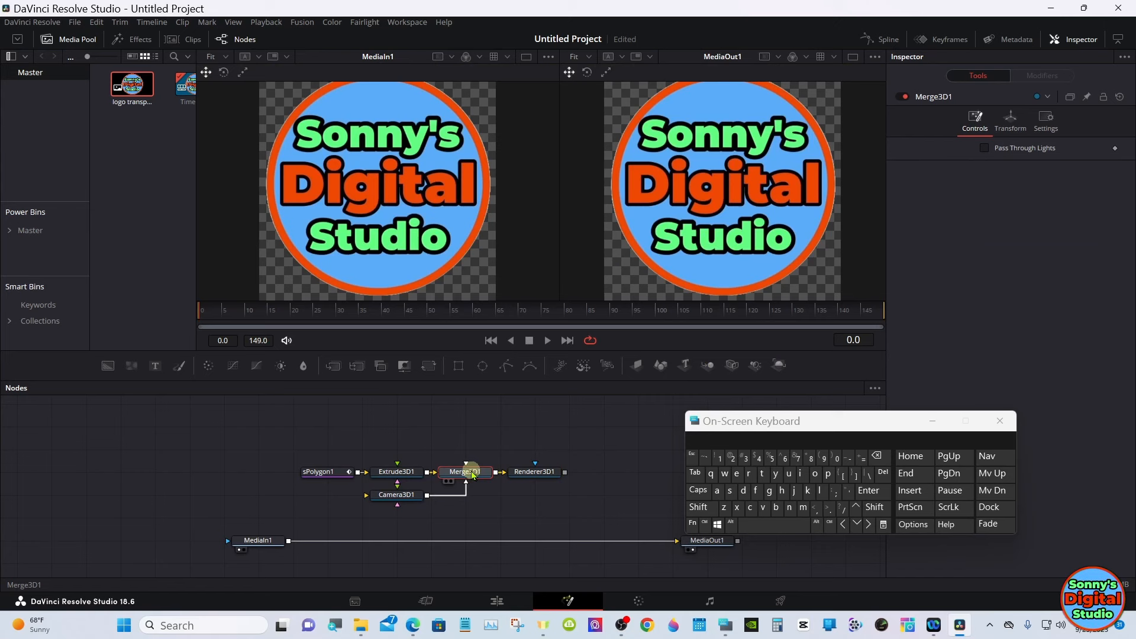
left_click_drag(472, 473, 438, 214)
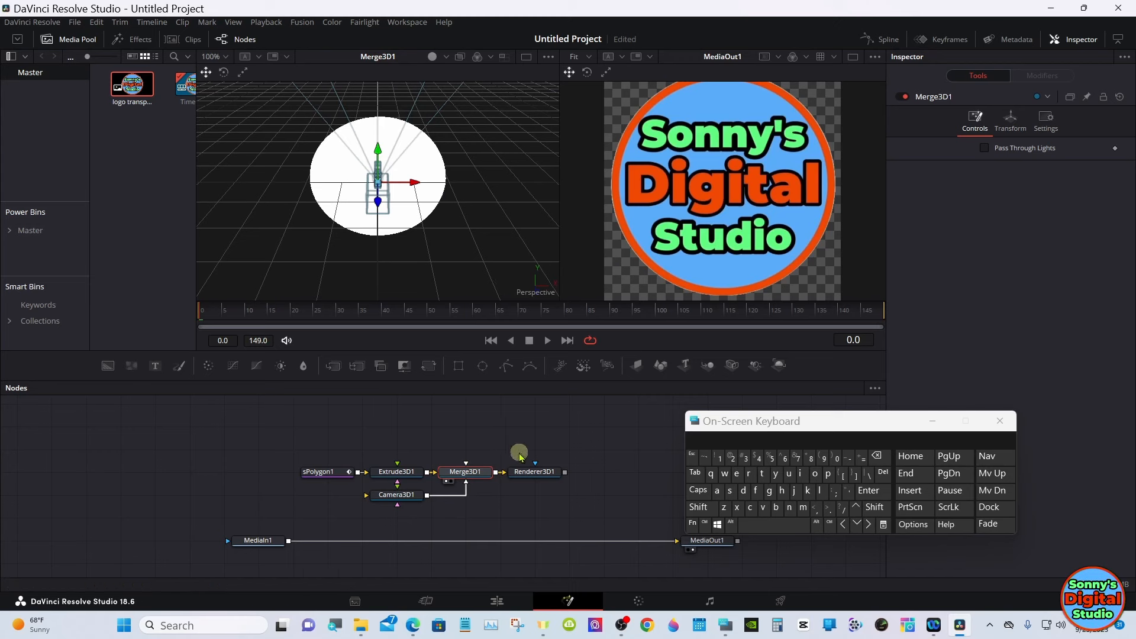
- Add a Directional Light node connected to Merge3D1
left_click(698, 507)
left_click(809, 526)
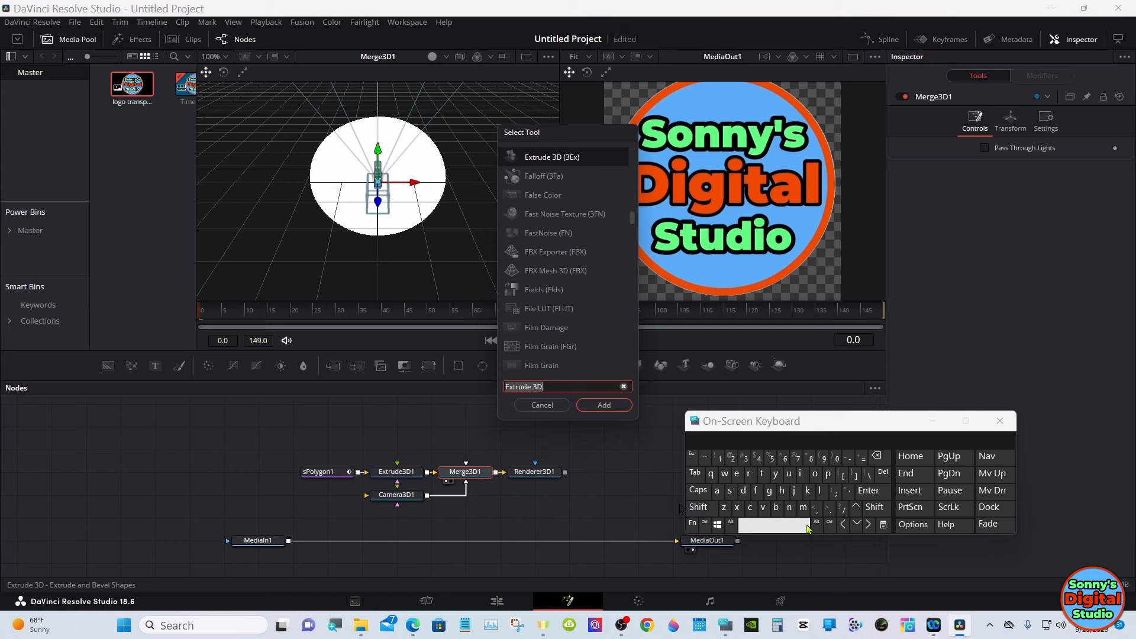
left_click(743, 490)
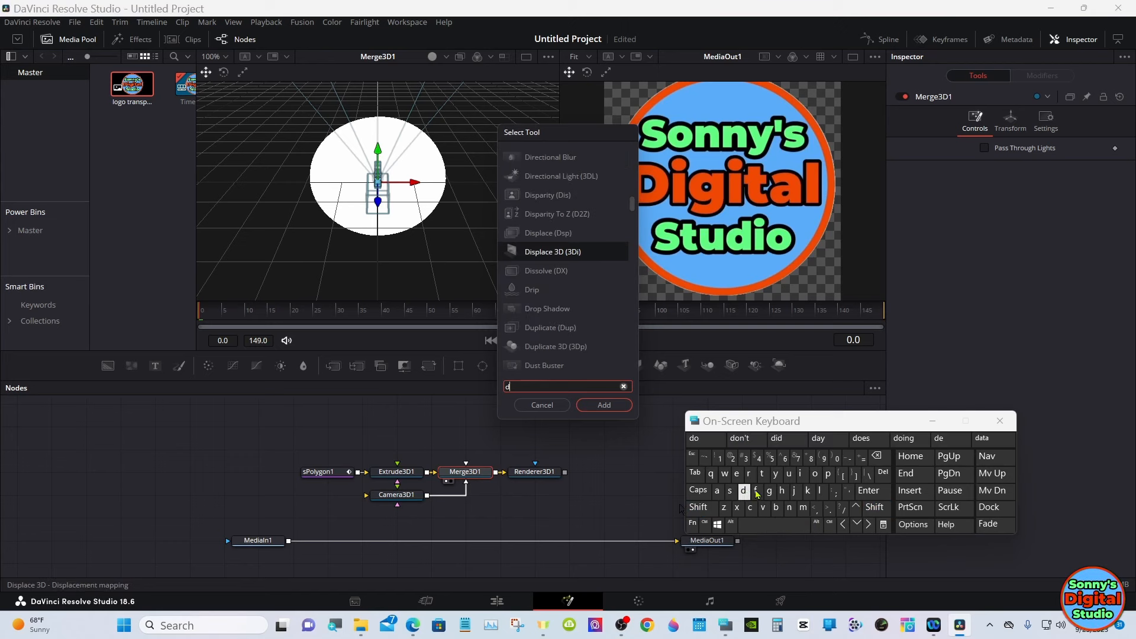
left_click(800, 474)
left_click(749, 474)
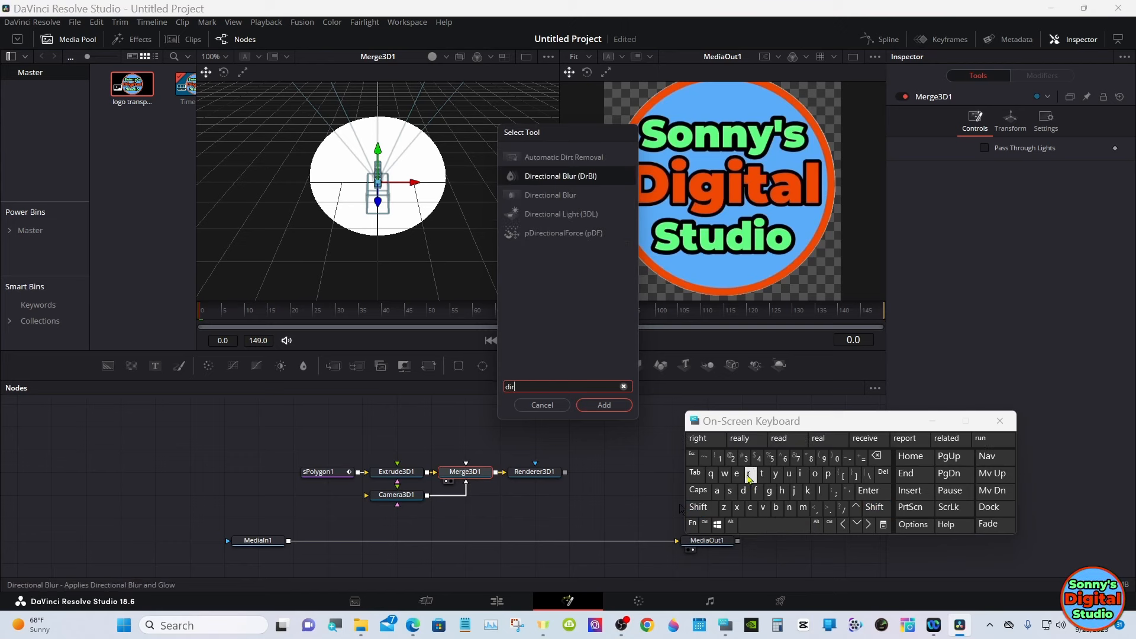
left_click(568, 214)
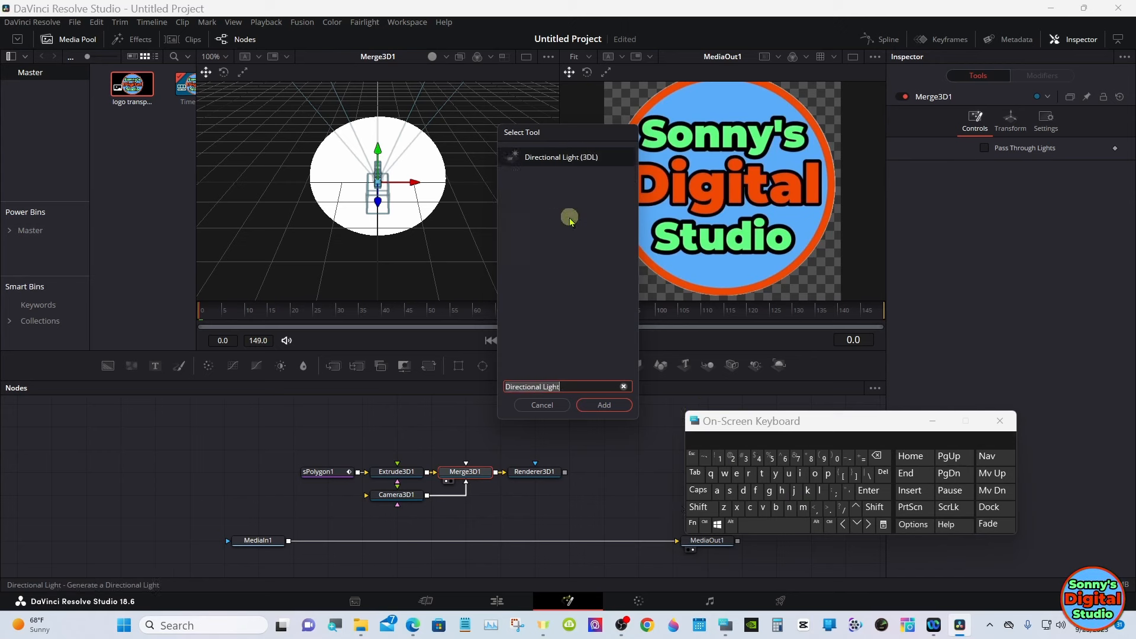
left_click(595, 405)
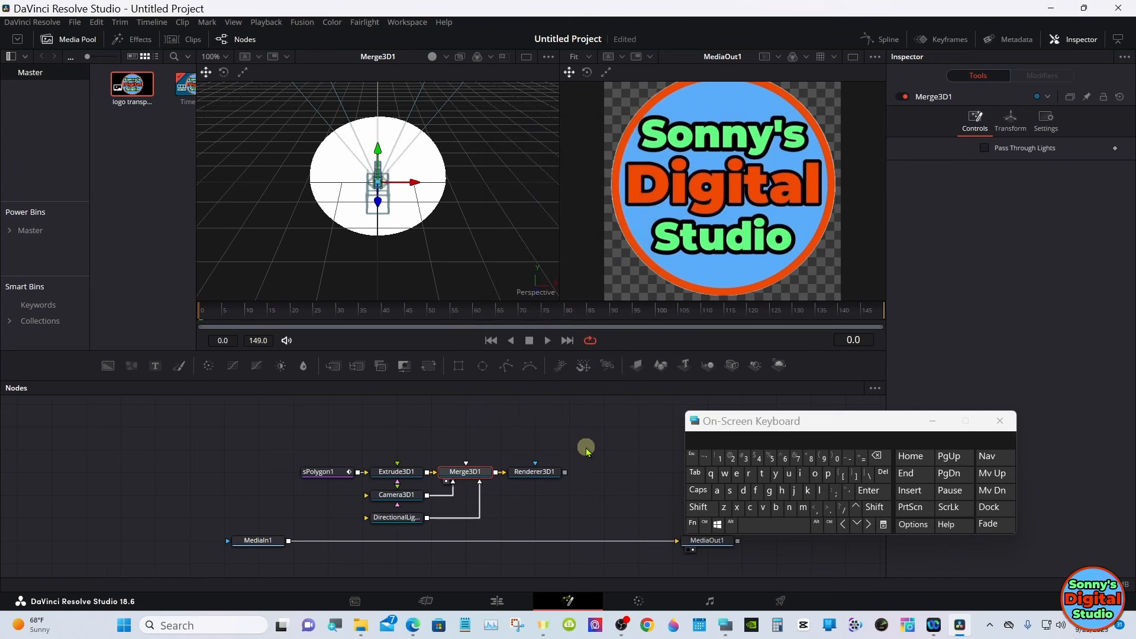
- Add a second Directional Light to Merge3D1 and save the project
left_click(698, 507)
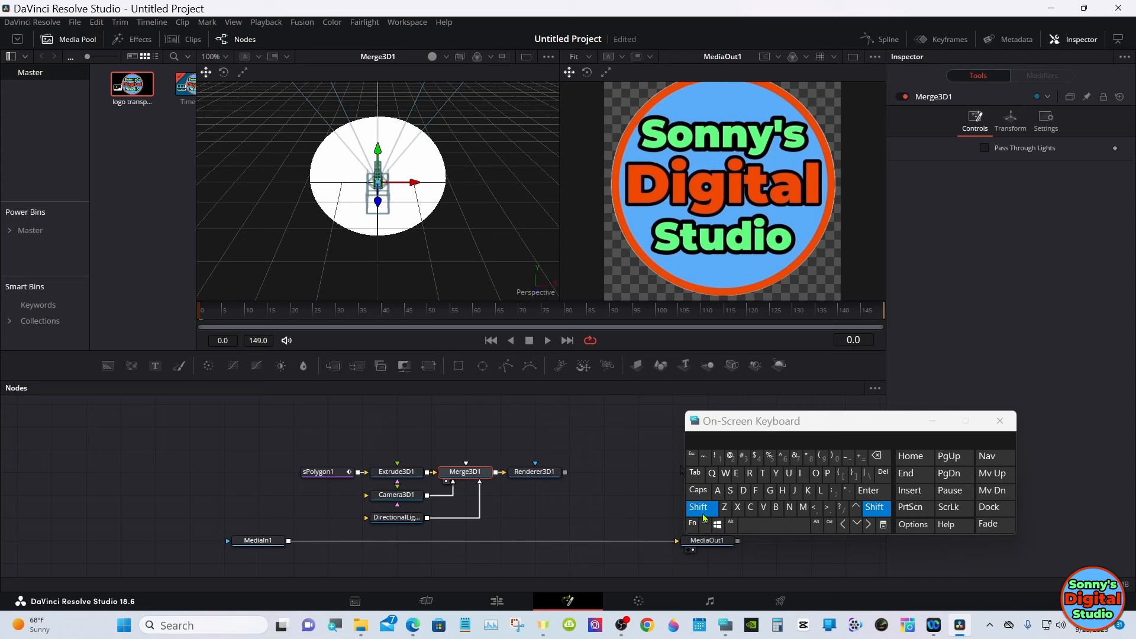
left_click(753, 529)
left_click(606, 405)
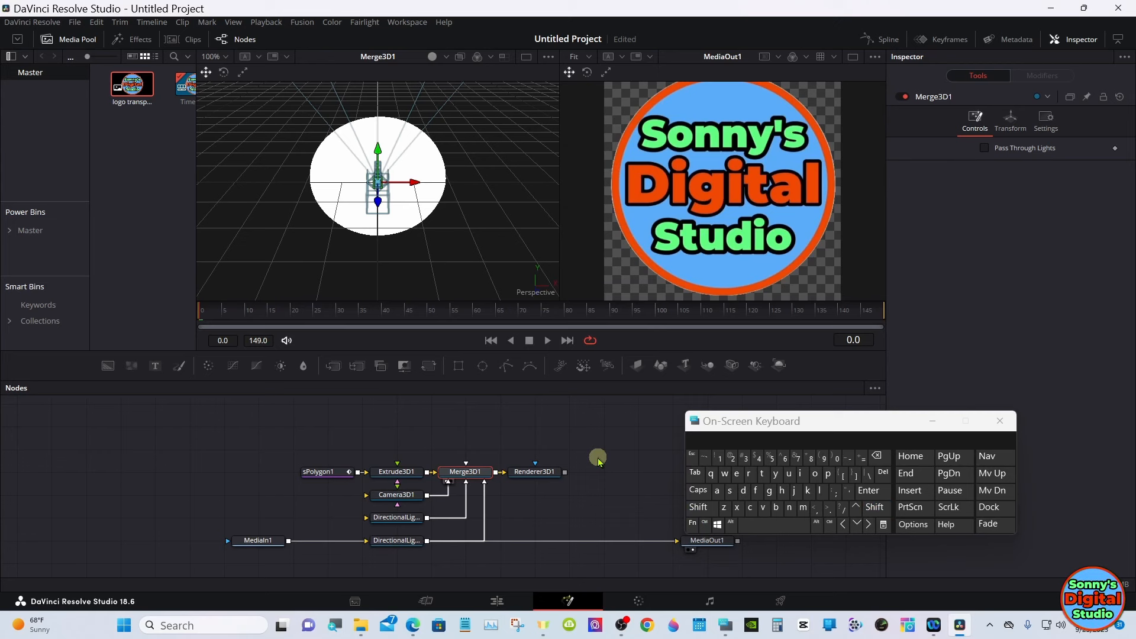
key("ctrl+s")
- Move the MediaIn1 and MediaOut1 nodes down so their connection runs clear below the second directional light
left_click(259, 540)
left_click_drag(258, 540, 263, 564)
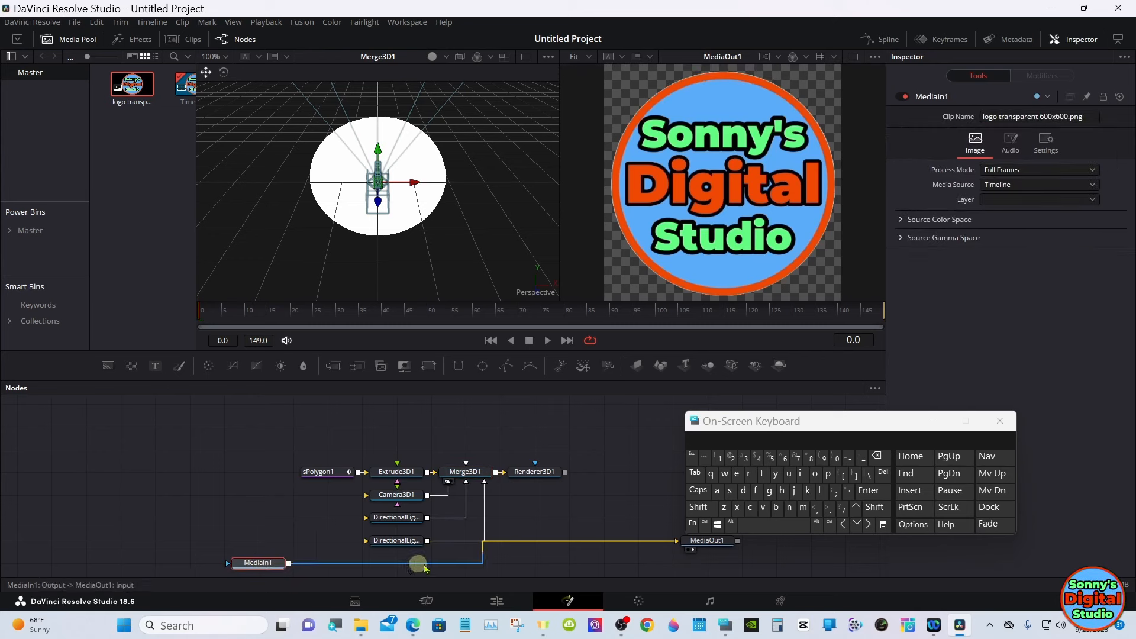
left_click_drag(717, 542, 717, 565)
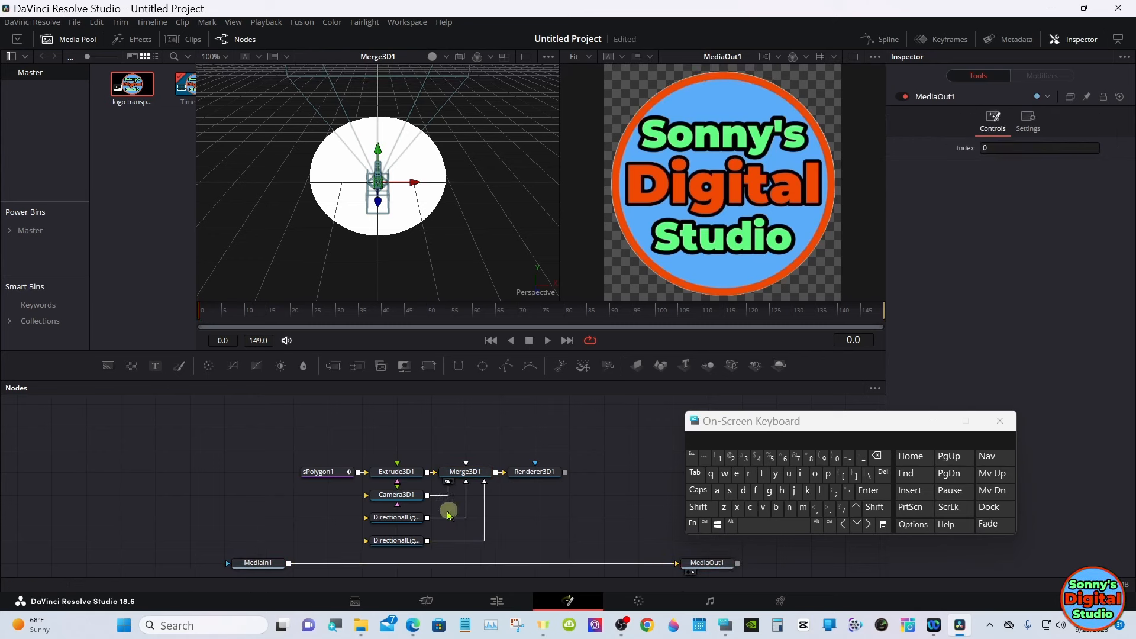
- Show Renderer3D1 in the second viewer and set Camera3D1's Z translation to 4.49
left_click(394, 495)
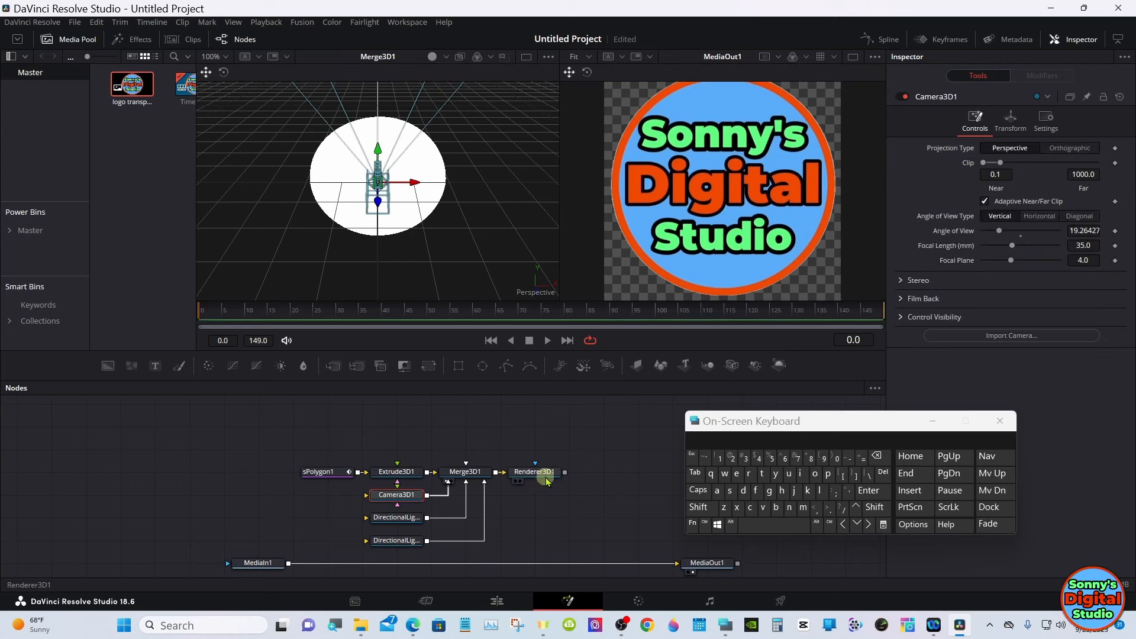
left_click_drag(544, 474, 621, 178)
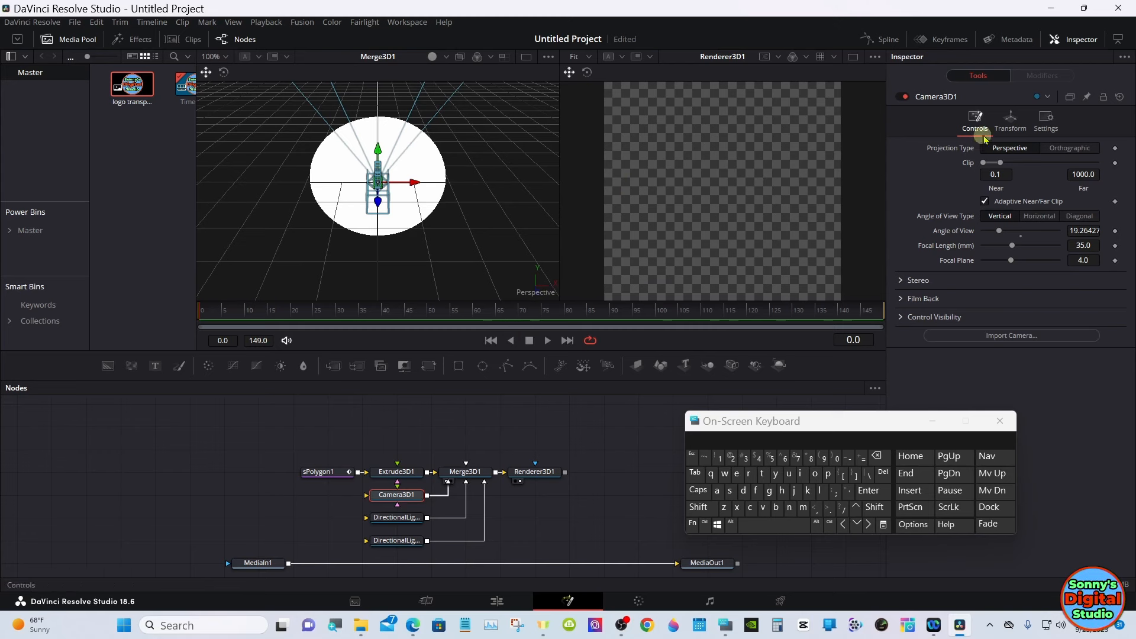
left_click(1017, 128)
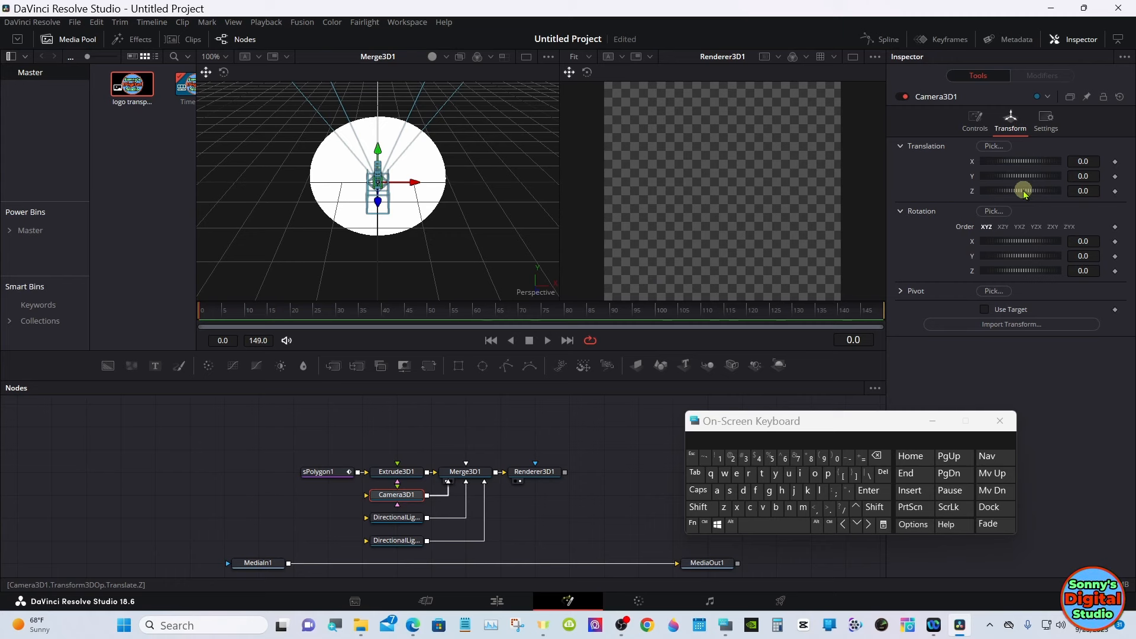
left_click_drag(1024, 193, 1042, 149)
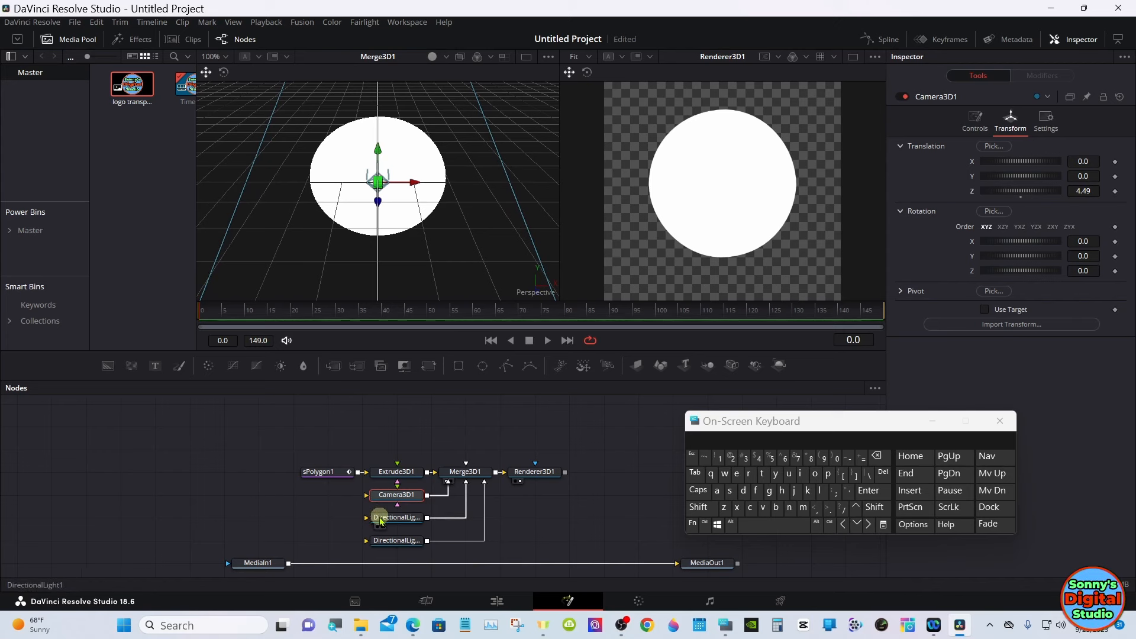
- Enable Use Target in Camera3D1's transform settings
left_click(380, 519)
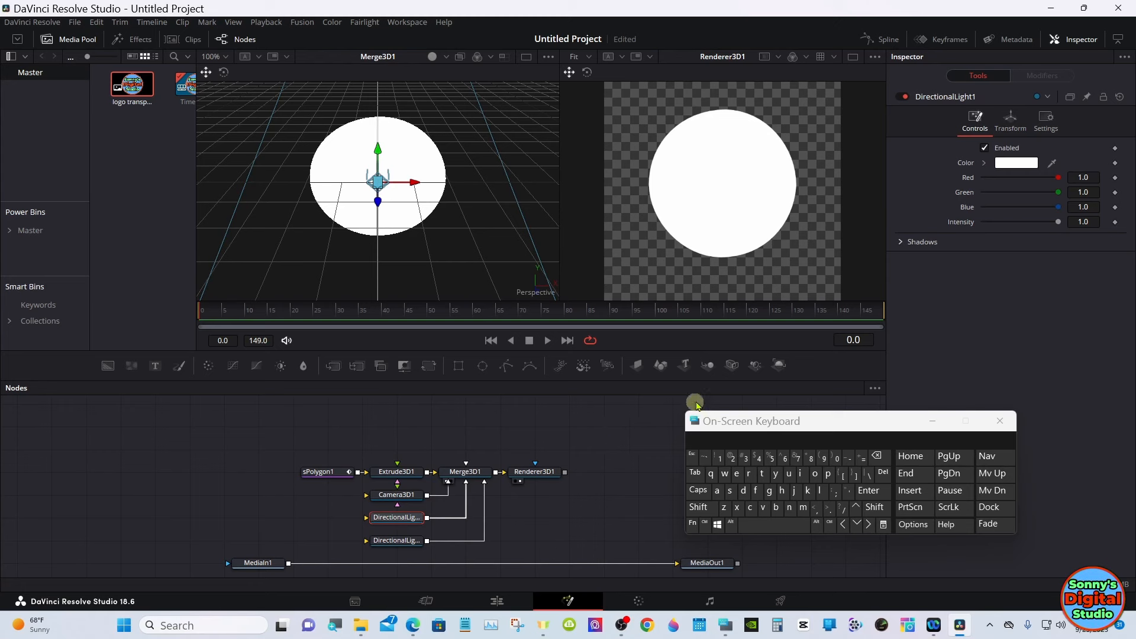
right_click(426, 207)
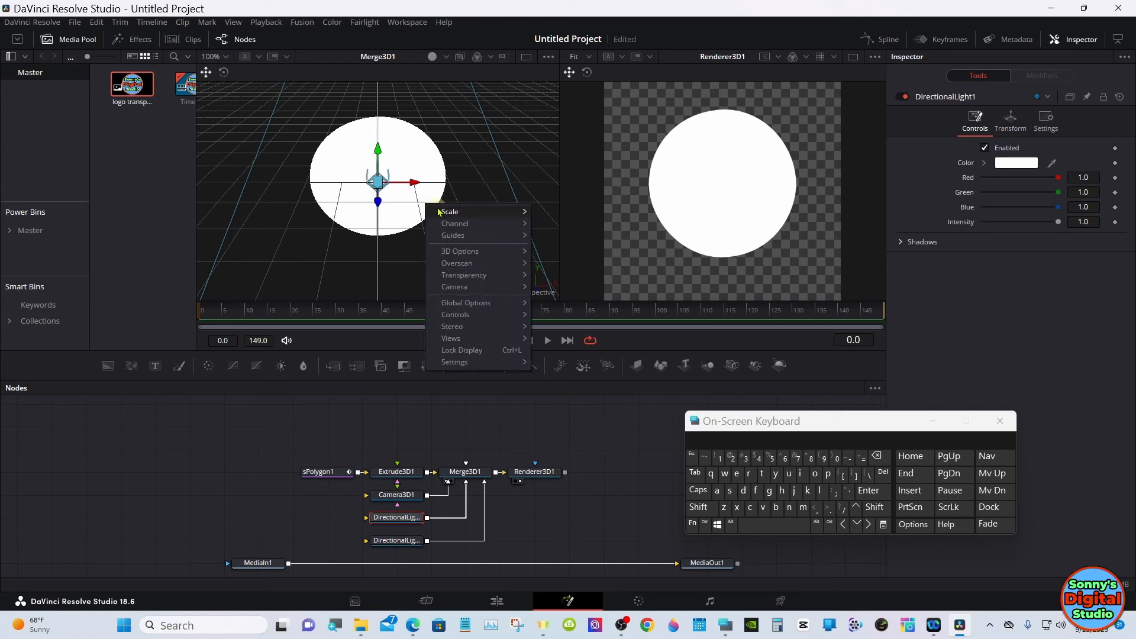
left_click(551, 210)
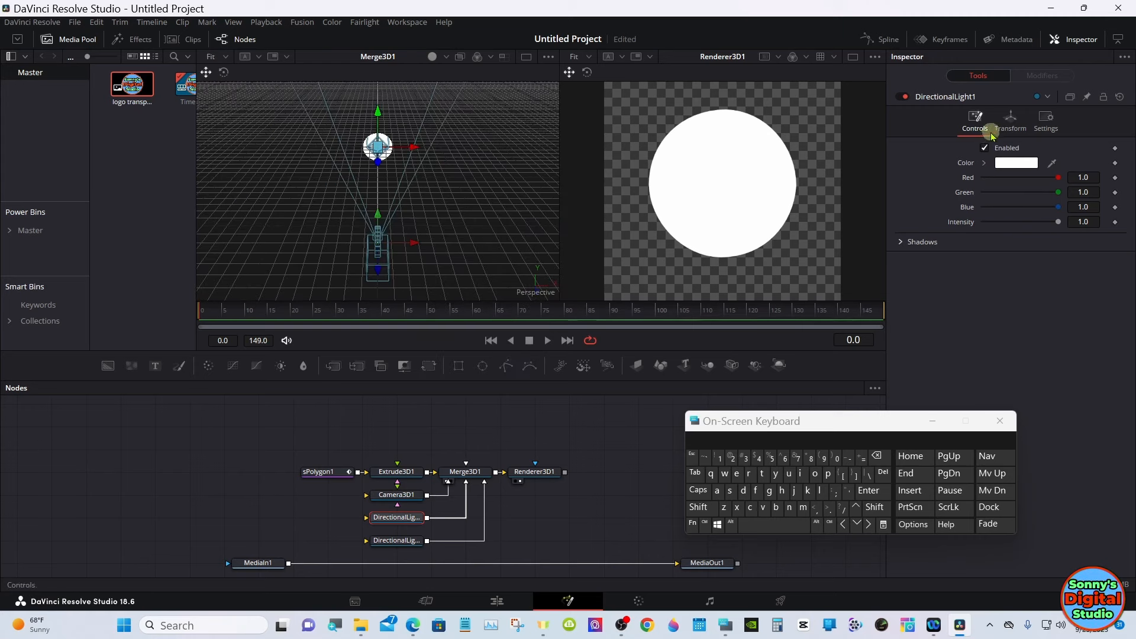
left_click(414, 496)
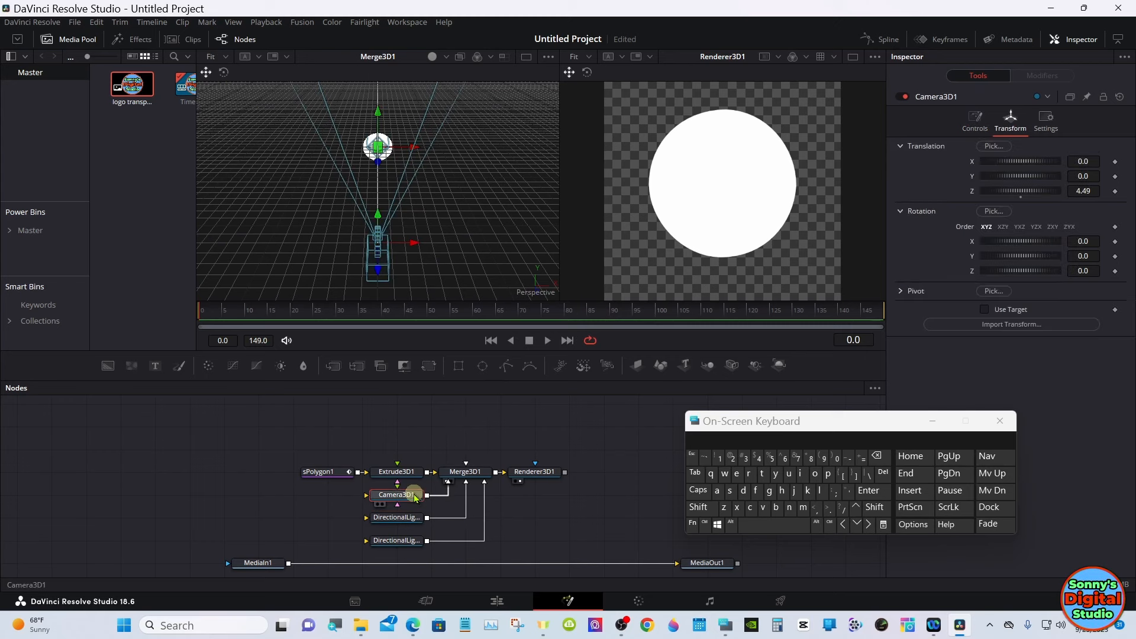
left_click(983, 309)
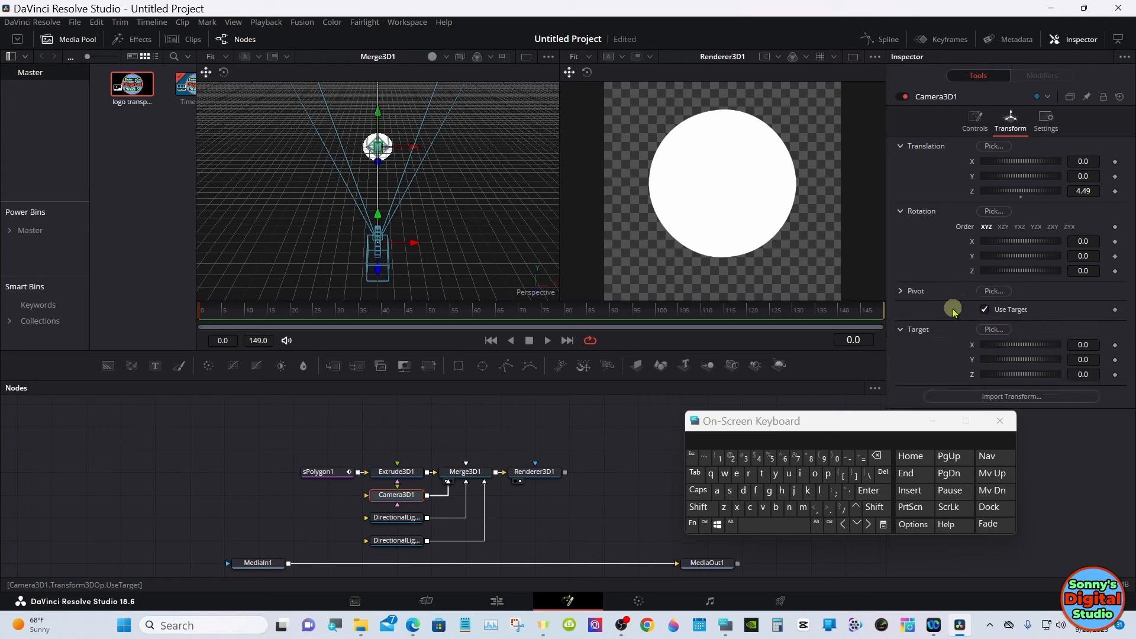
- Enable Use Target on DirectionalLight1 and set its Z translation to 3.33
left_click(395, 519)
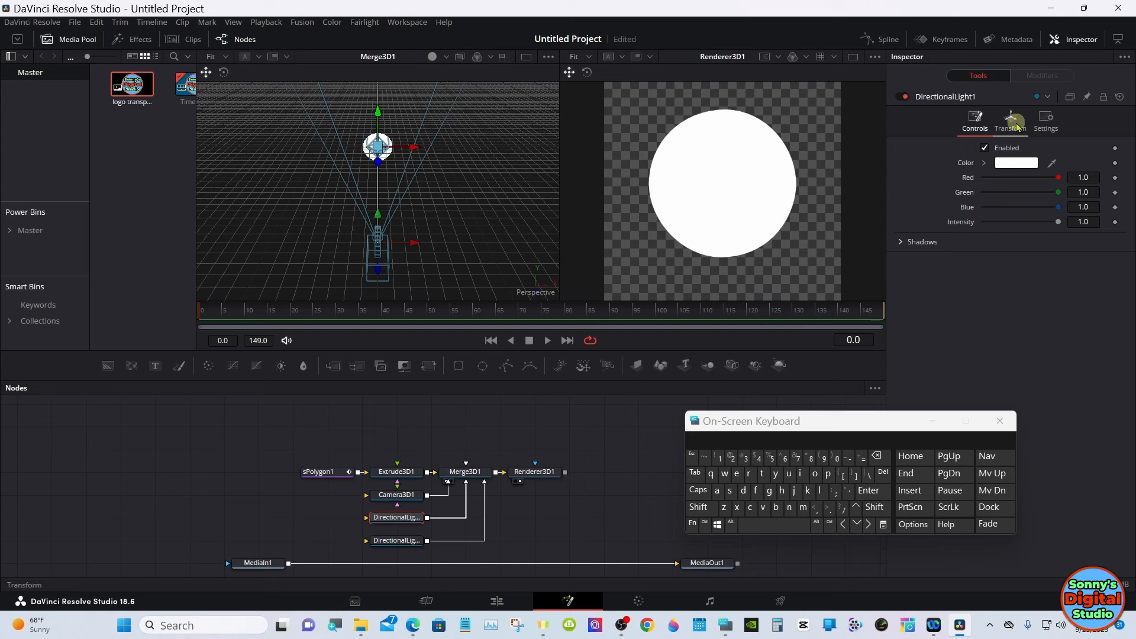
left_click(1011, 123)
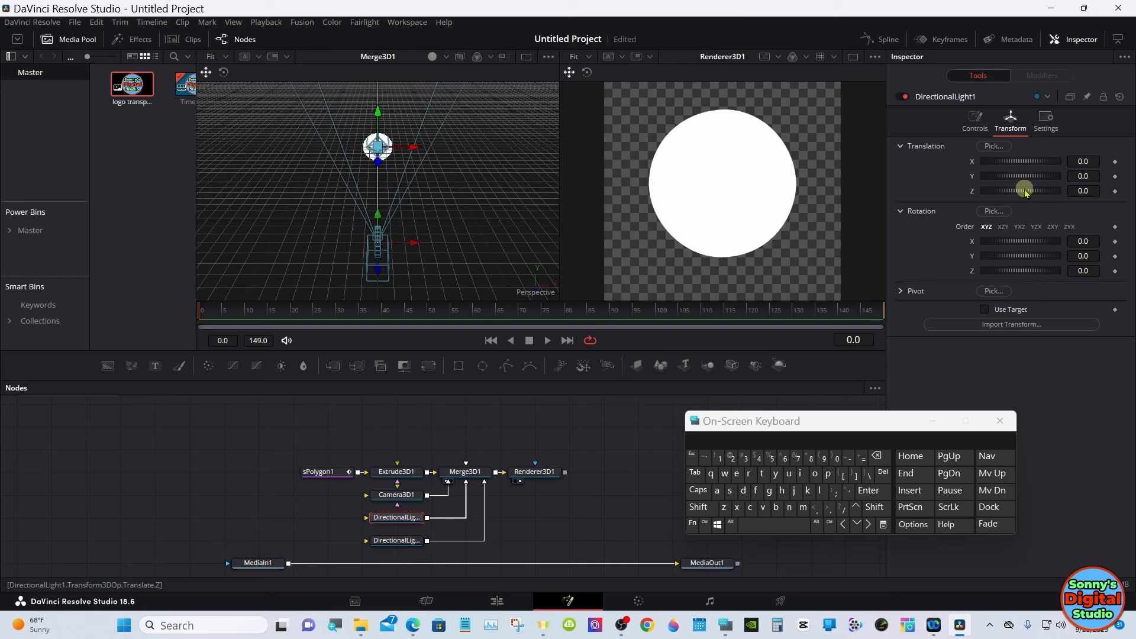
left_click(984, 309)
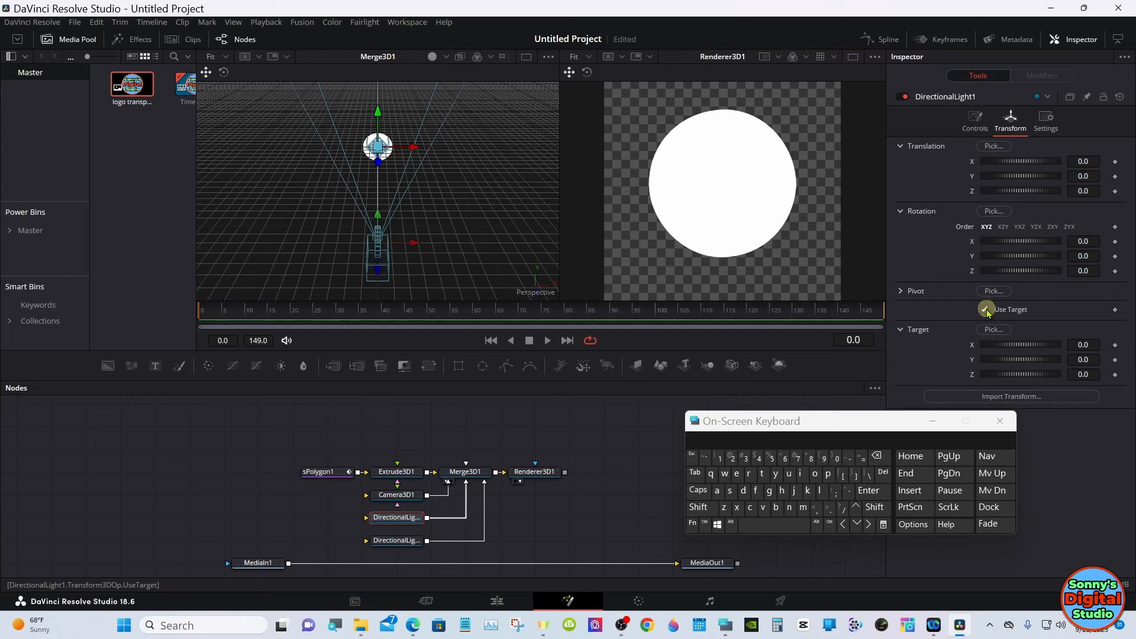
left_click_drag(1020, 192, 1039, 189)
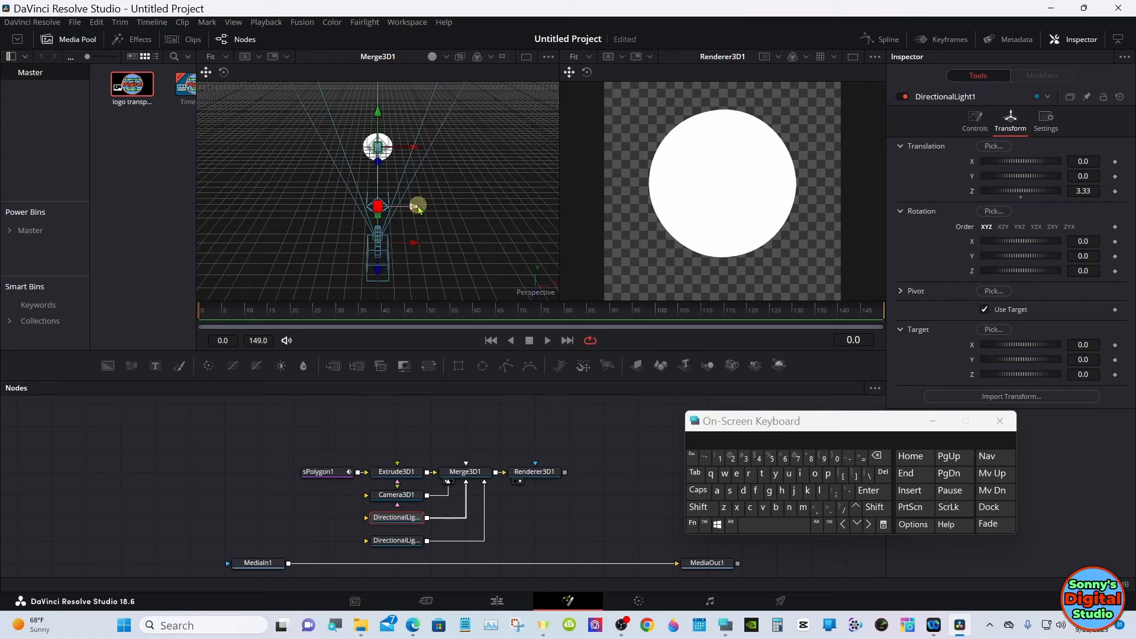
- Move DirectionalLight1 sideways and up in the 3D view to about X 1.07, Y 0.60, Z 3.33
left_click_drag(418, 204, 460, 179)
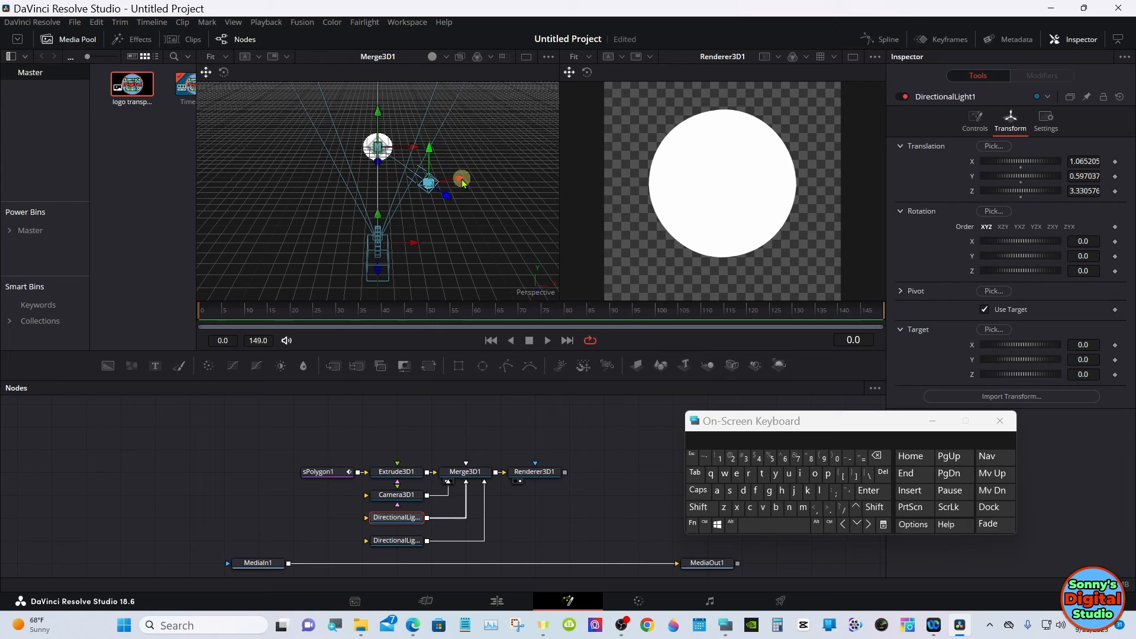
- Enable Use Target on DirectionalLight2 and move it behind the logo to about X -2.96, Y 0.46, Z -7.25
left_click(397, 539)
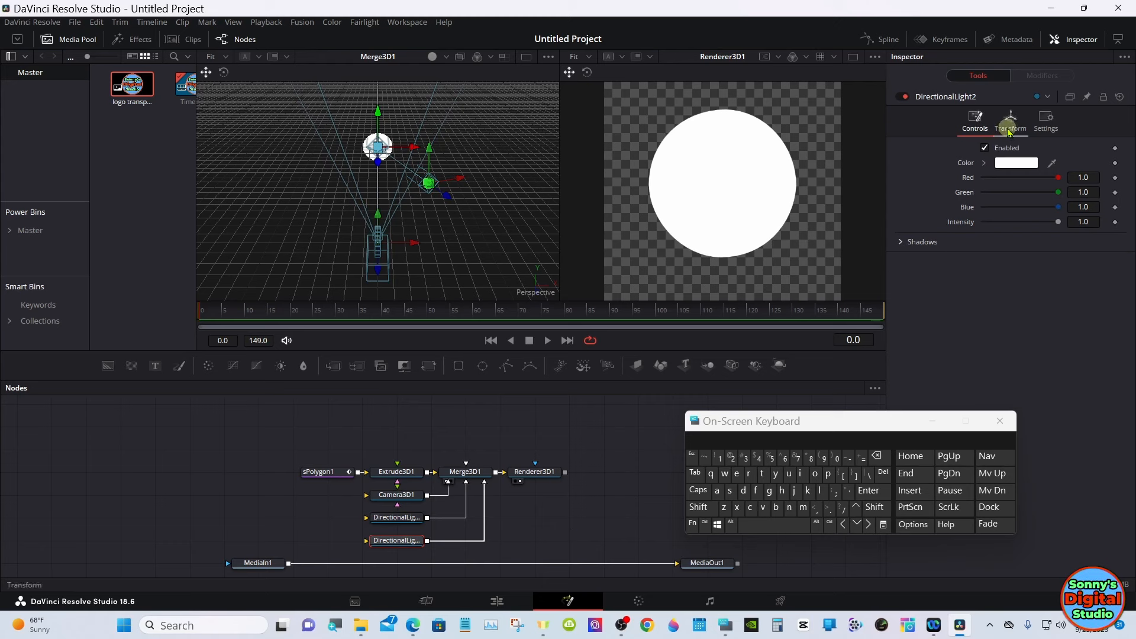
left_click(1009, 129)
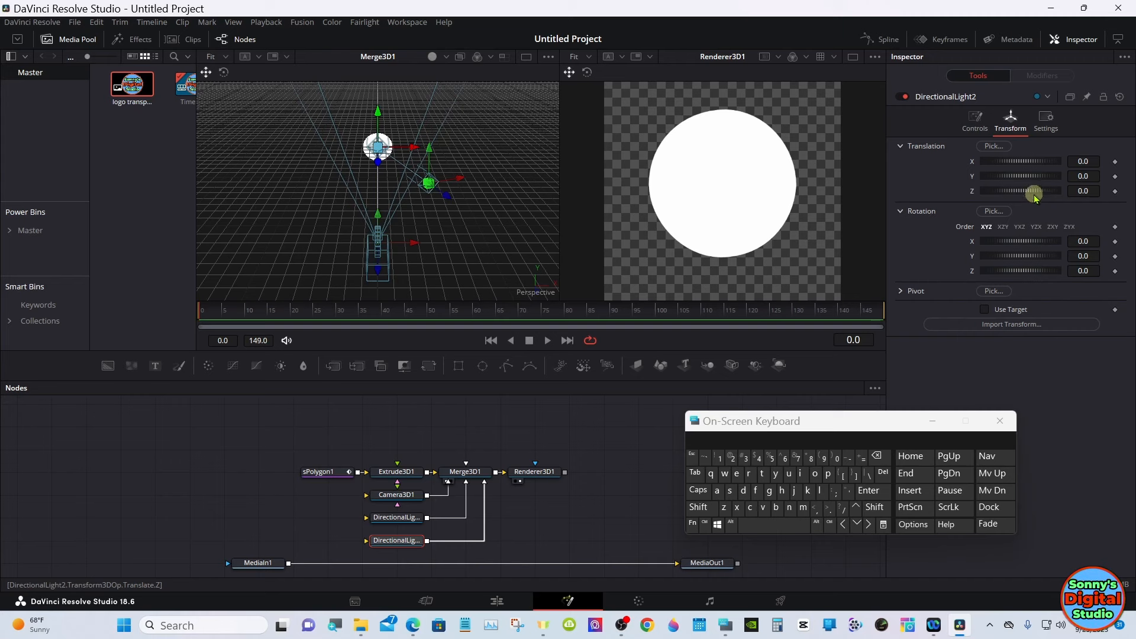
left_click_drag(1034, 196, 1024, 190)
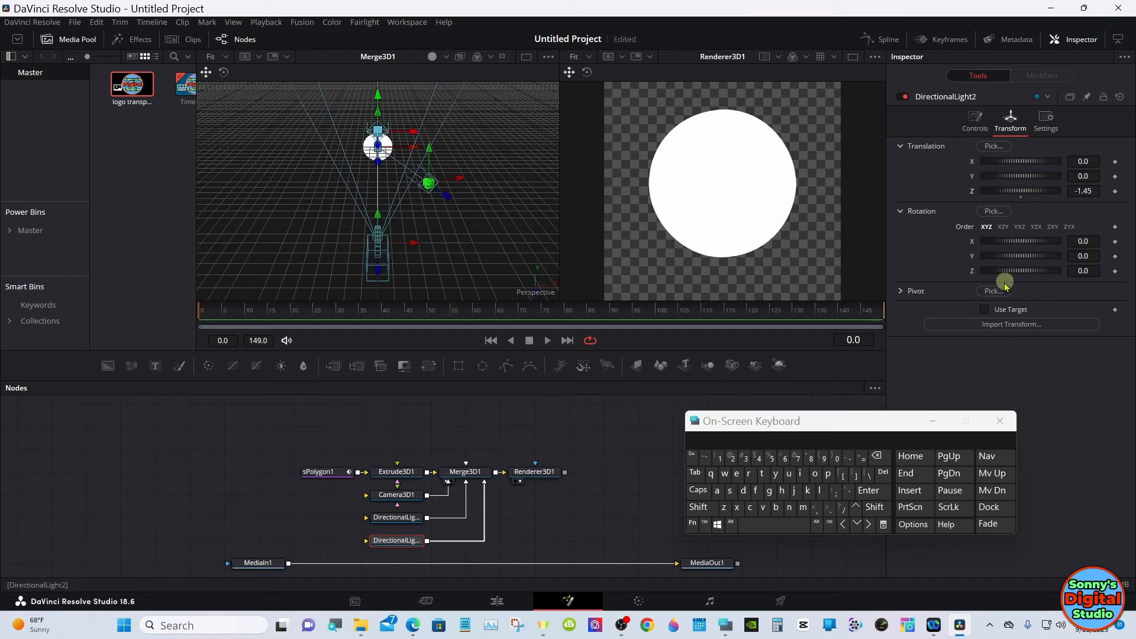
left_click(985, 309)
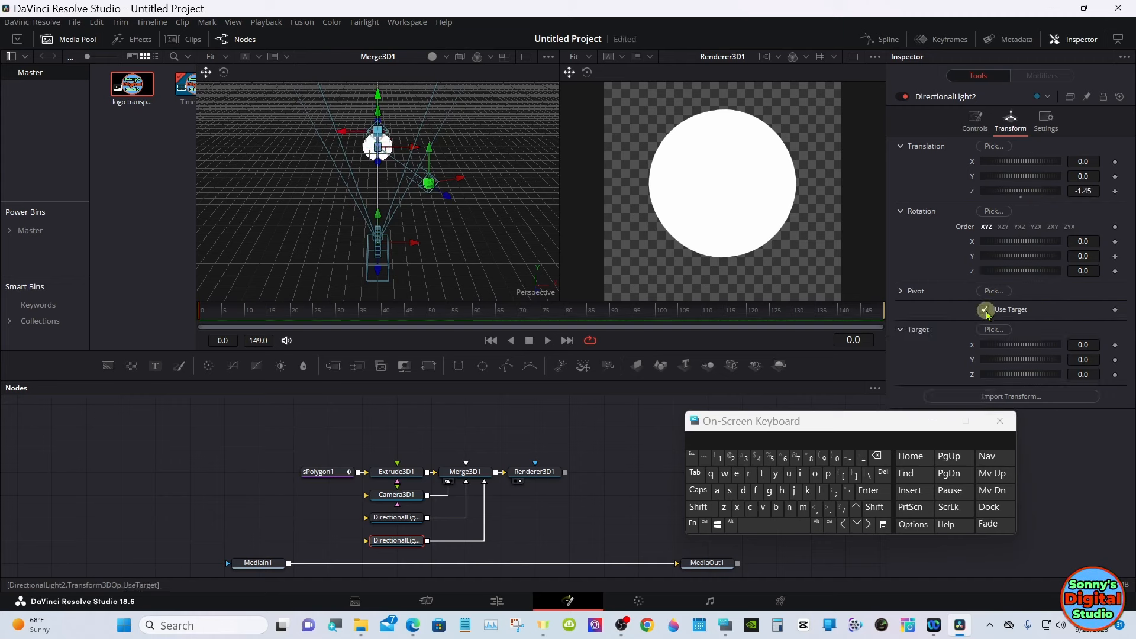
left_click_drag(1030, 192, 1017, 191)
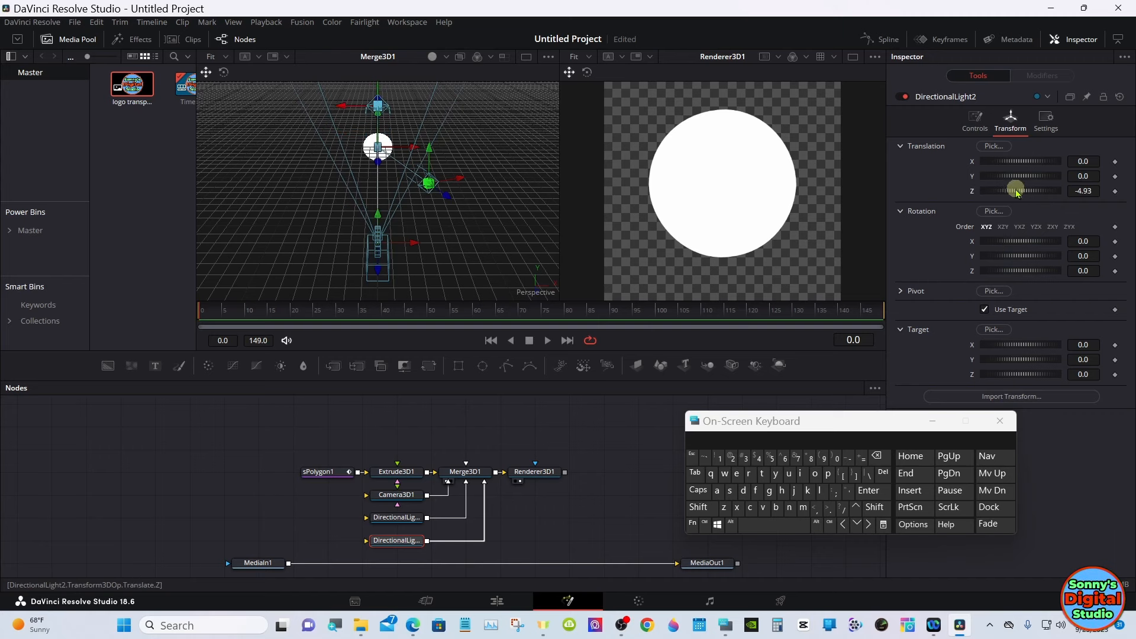
mouse_move(1016, 191)
left_mouse_down()
mouse_move(1017, 166)
mouse_move(970, 167)
mouse_move(1026, 181)
left_mouse_up()
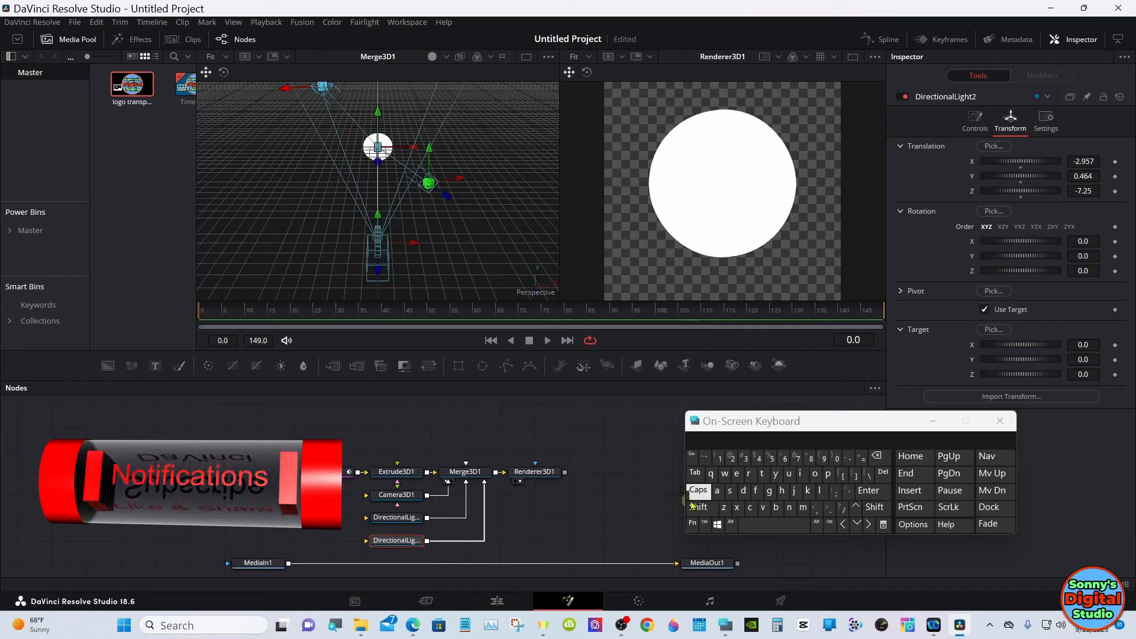
- Move DirectionalLight2 closer to the logo in the 3D view, to about X -2.23, Y 0.35, Z -5.46
right_click(472, 192)
mouse_move(563, 208)
left_click(595, 248)
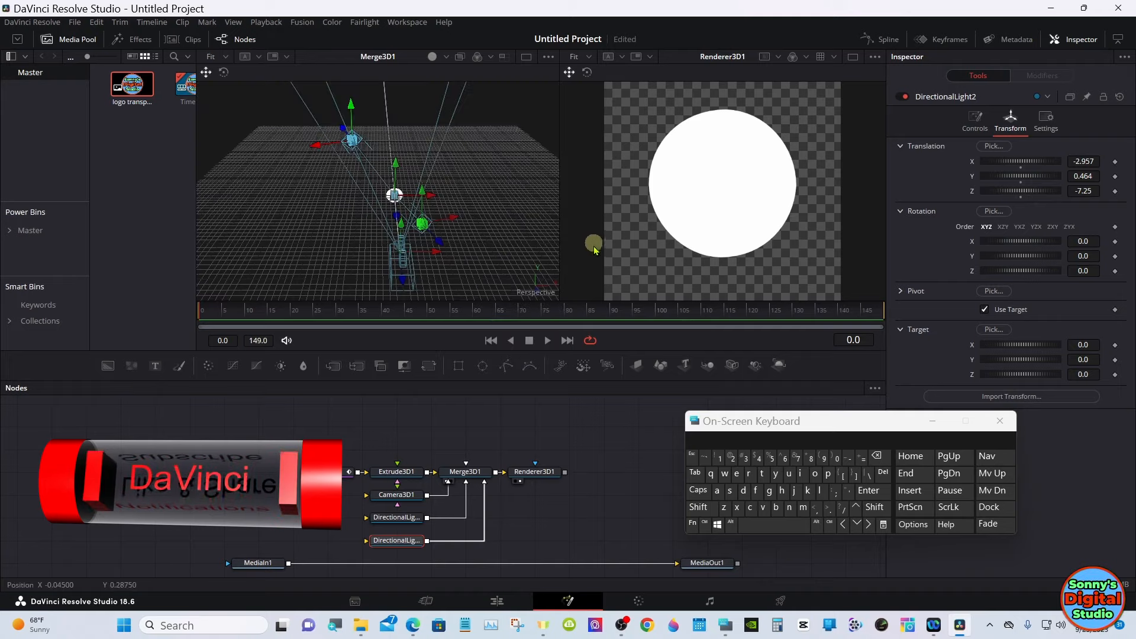
left_click_drag(493, 248, 571, 290)
left_click(695, 507)
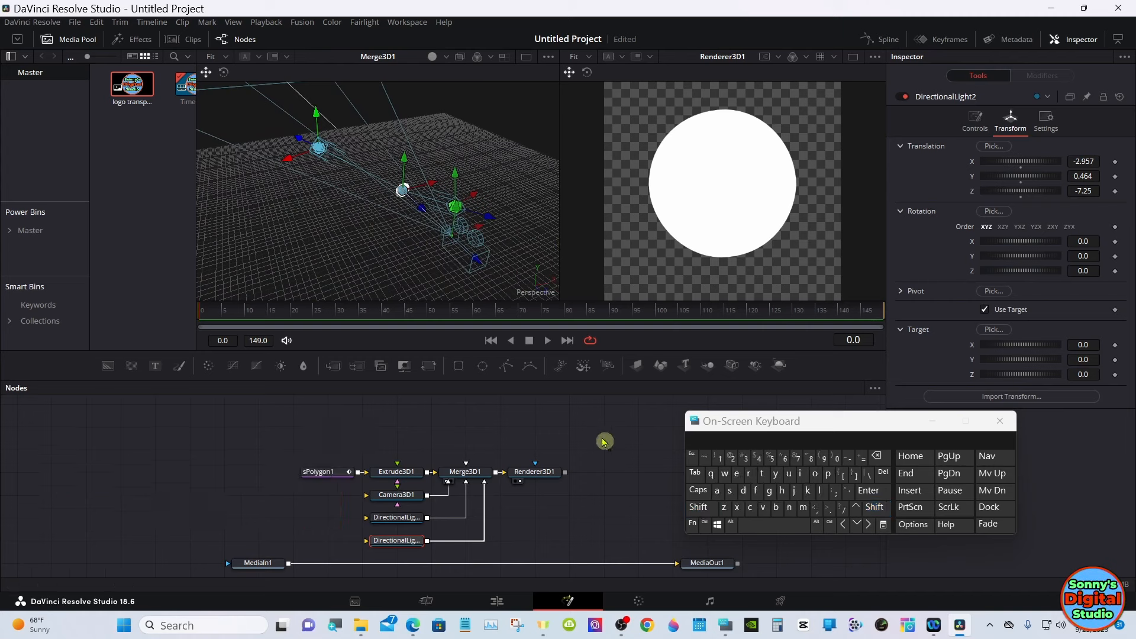
left_click_drag(299, 136, 317, 148)
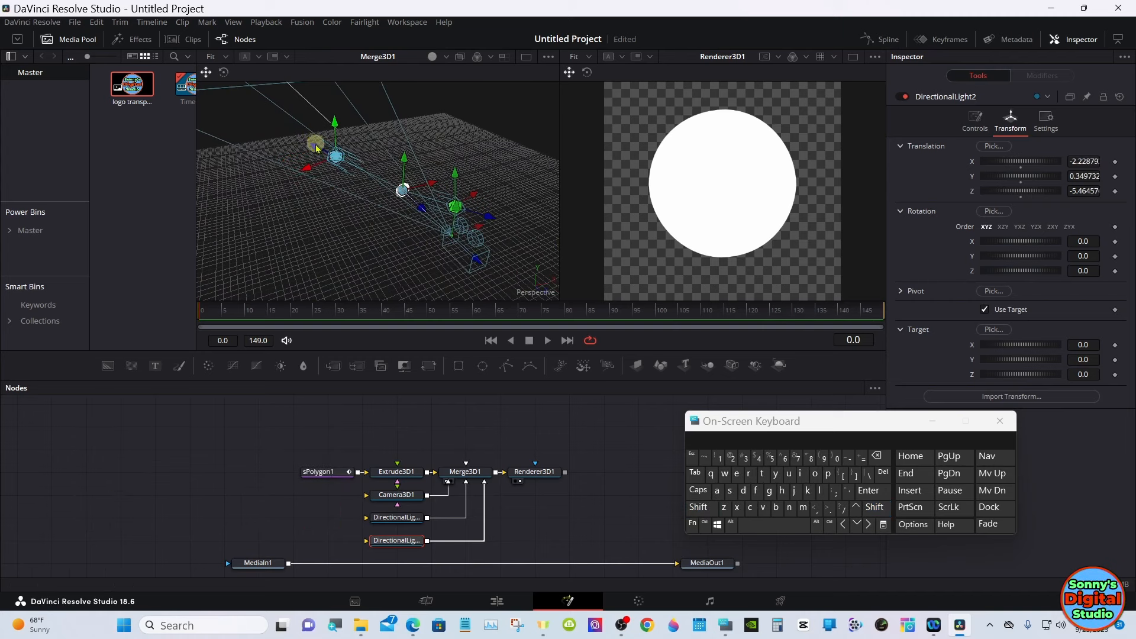
- Move DirectionalLight1 farther out from the logo in the 3D view, to about X 1.81, Y 0.79, Z 4.30
left_click(696, 507)
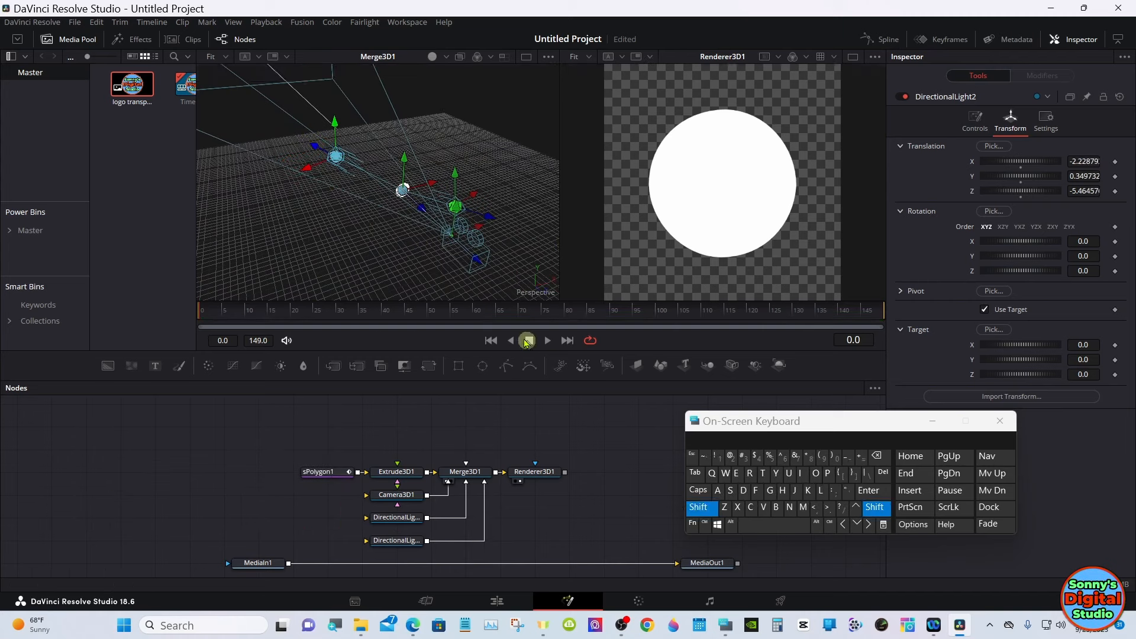
left_click_drag(503, 279, 373, 277)
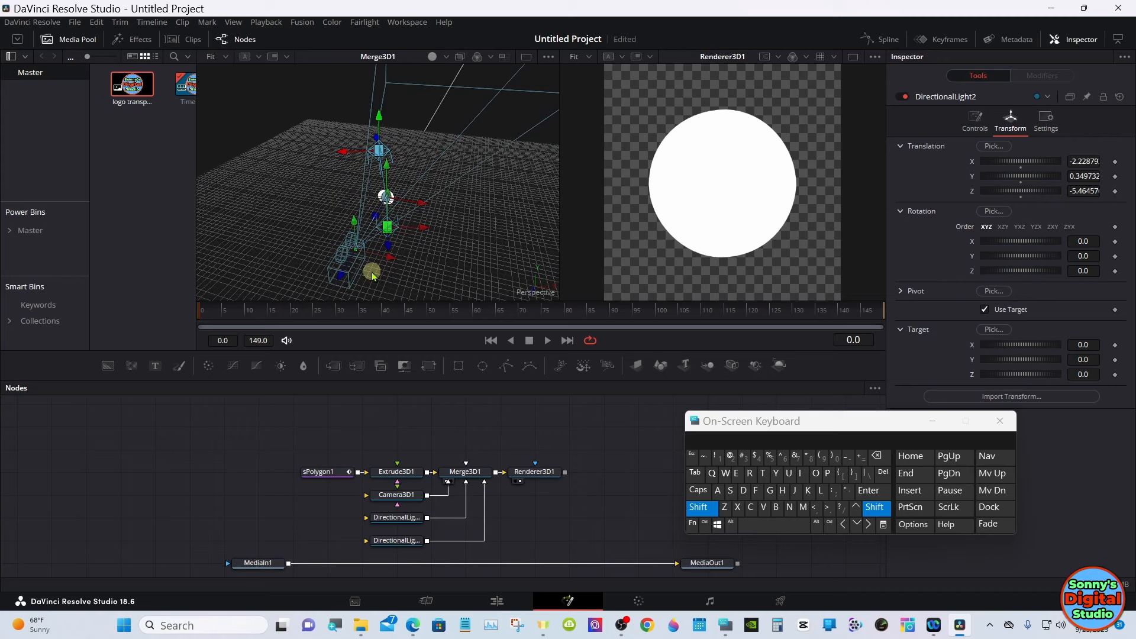
left_click(692, 507)
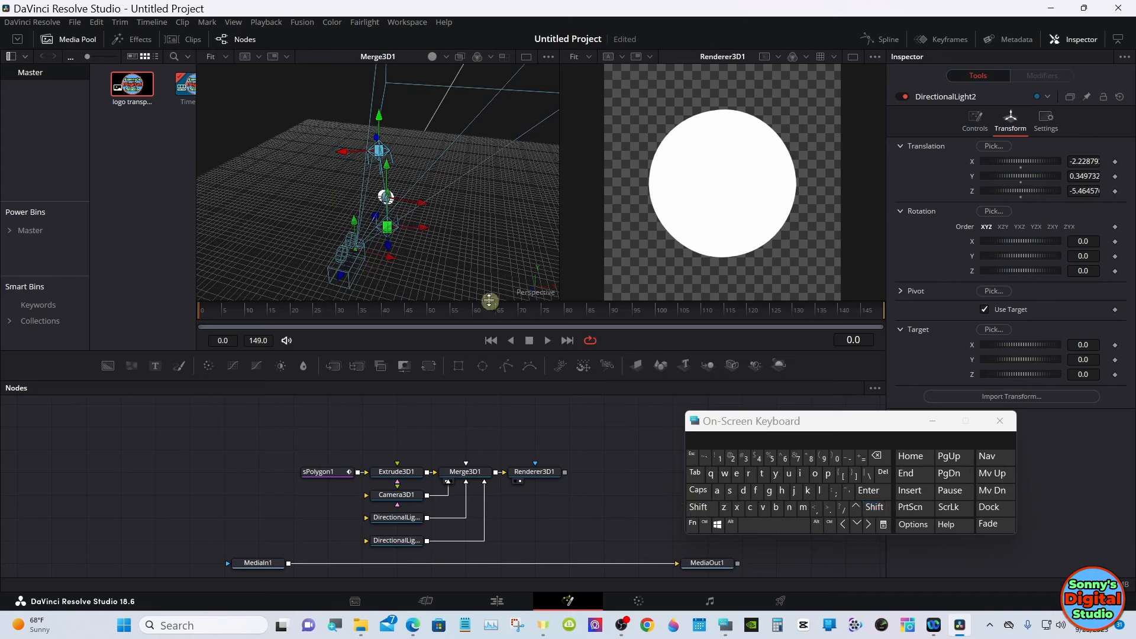
left_click_drag(426, 233, 405, 267)
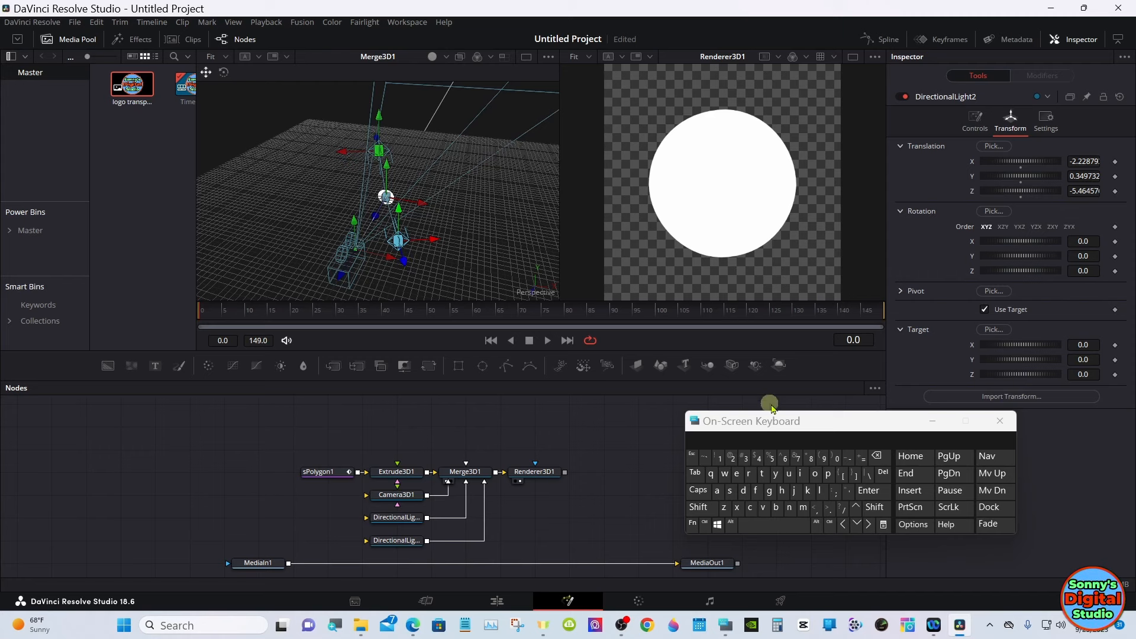
- Set DirectionalLight1's intensity to 0.685
left_click_drag(810, 430, 811, 512)
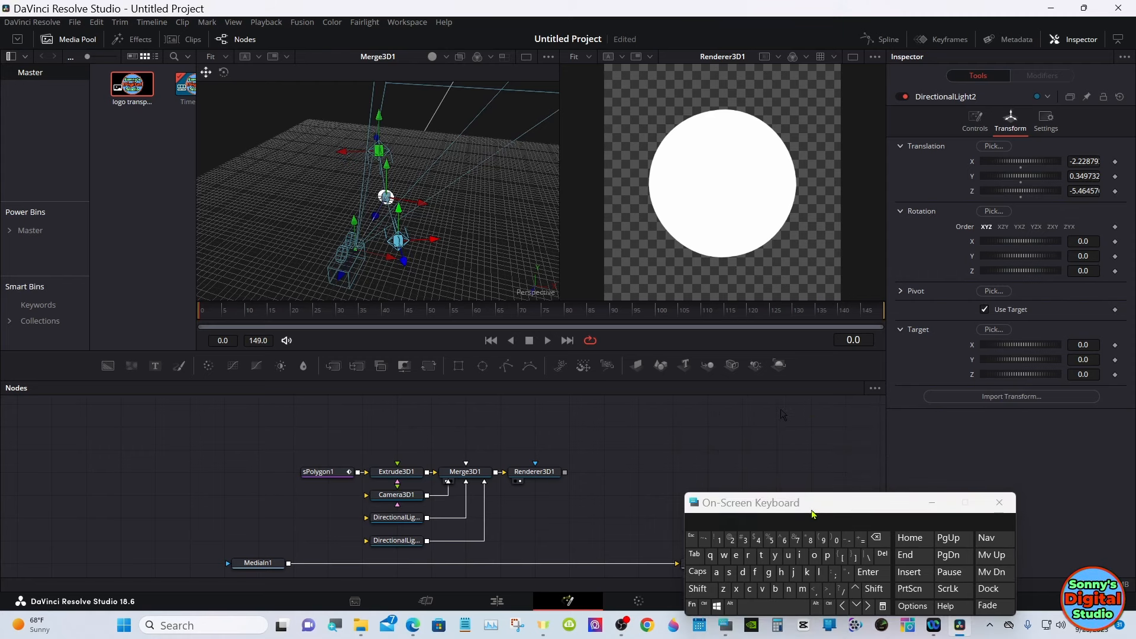
left_click(396, 517)
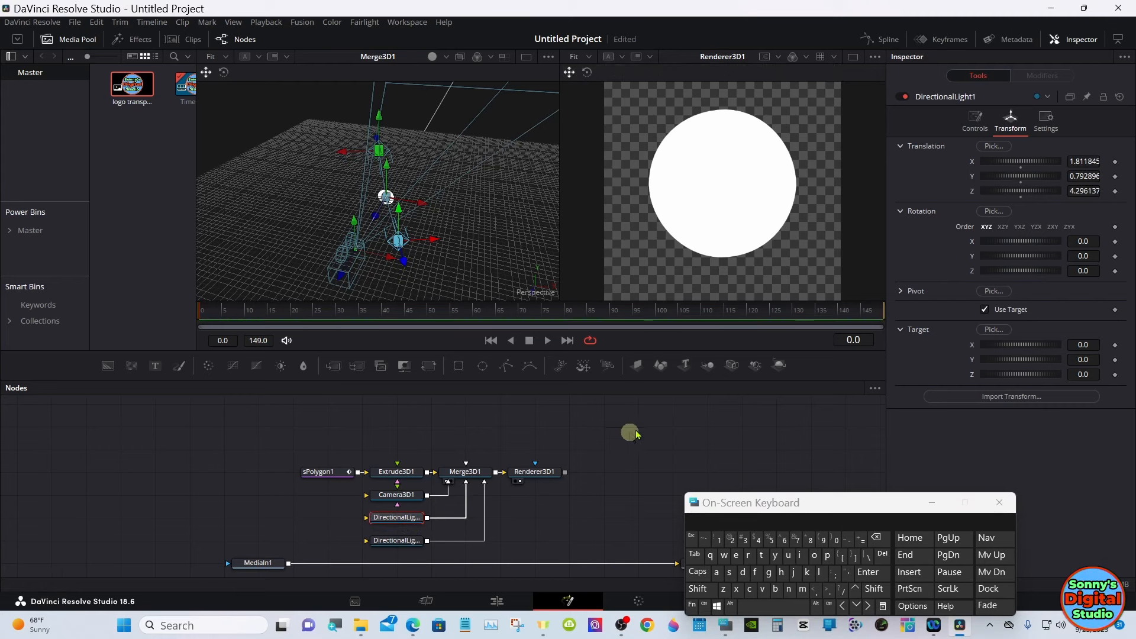
left_click(971, 131)
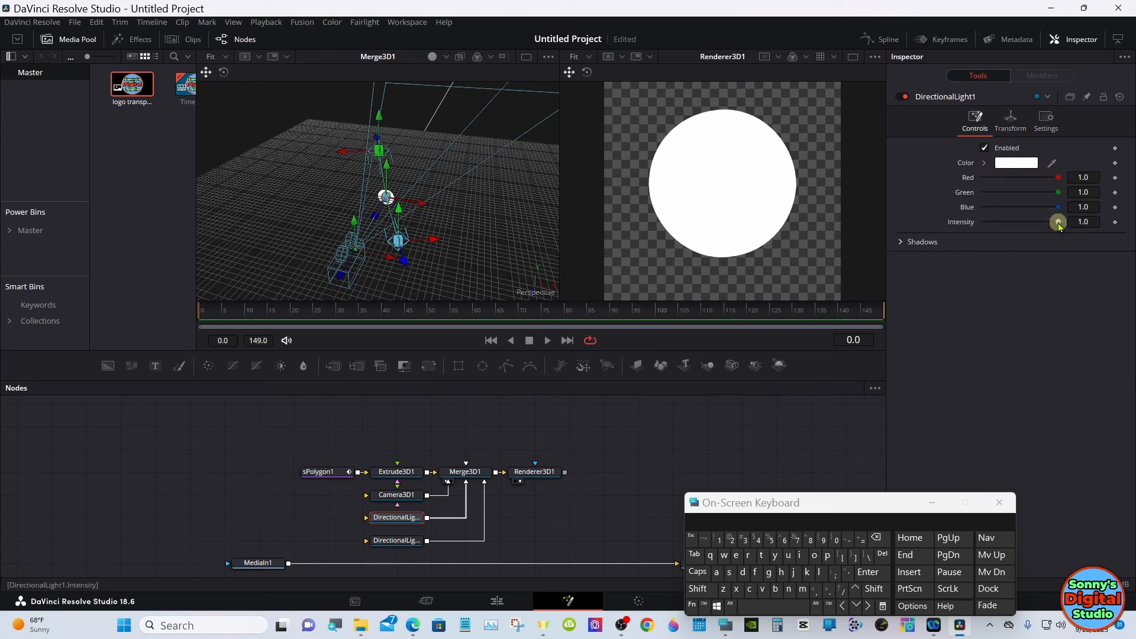
left_click_drag(1059, 228, 1034, 227)
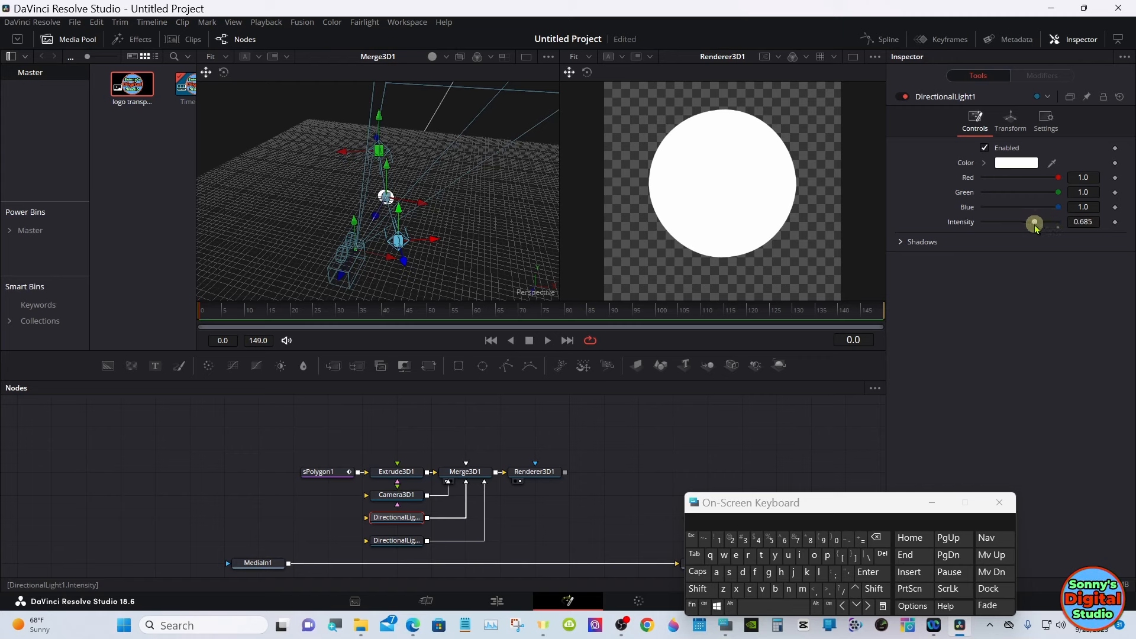
- Set DirectionalLight2's intensity to 0.724
left_click(414, 539)
left_click(974, 119)
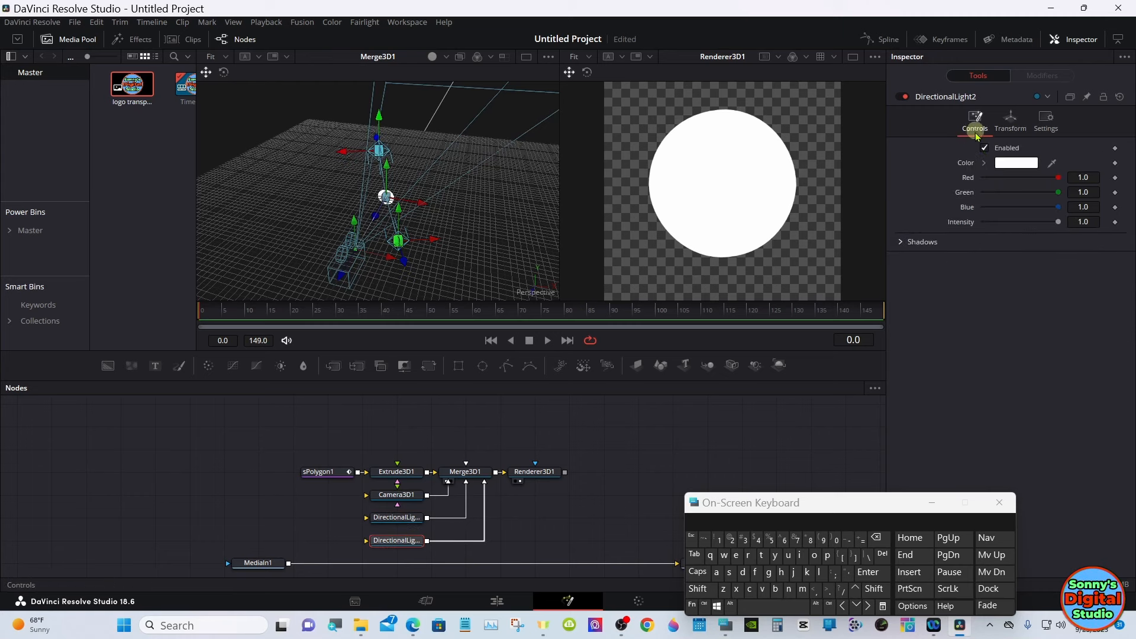
left_click_drag(1061, 231, 1044, 226)
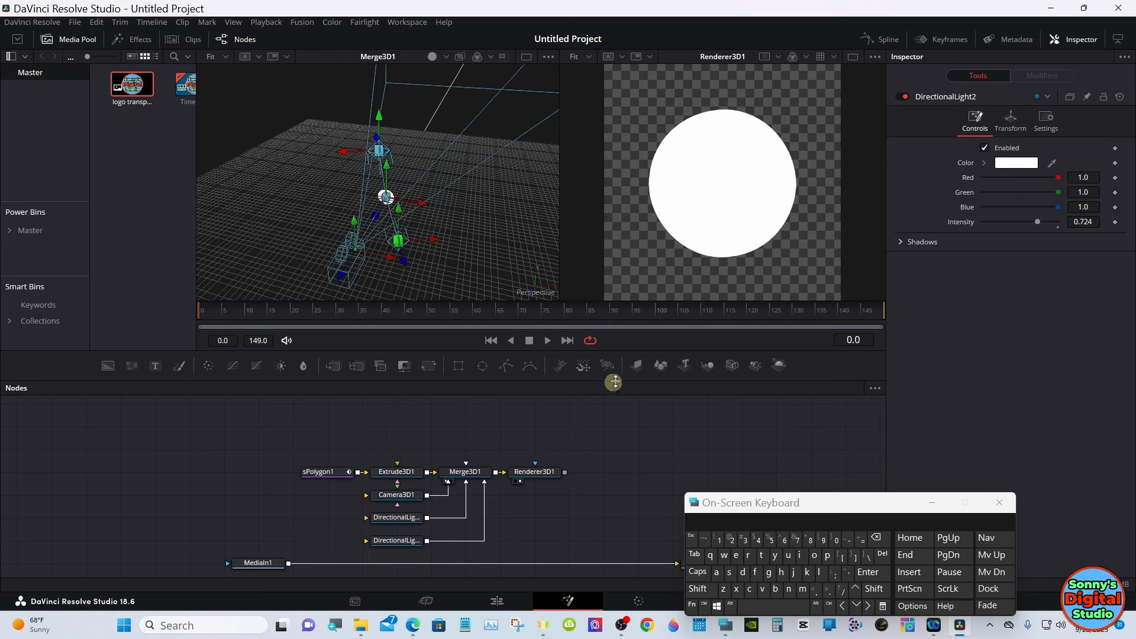
- Add an Image Plane 3D node above the extrusion branch and minimize the On-Screen Keyboard
left_click(637, 365)
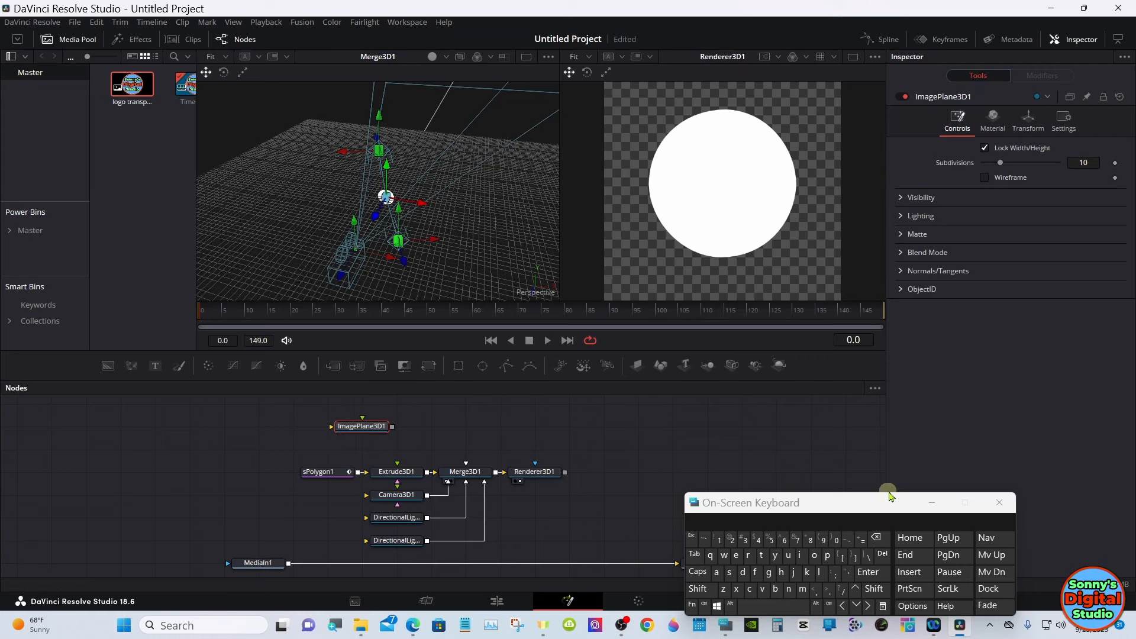
left_click(928, 505)
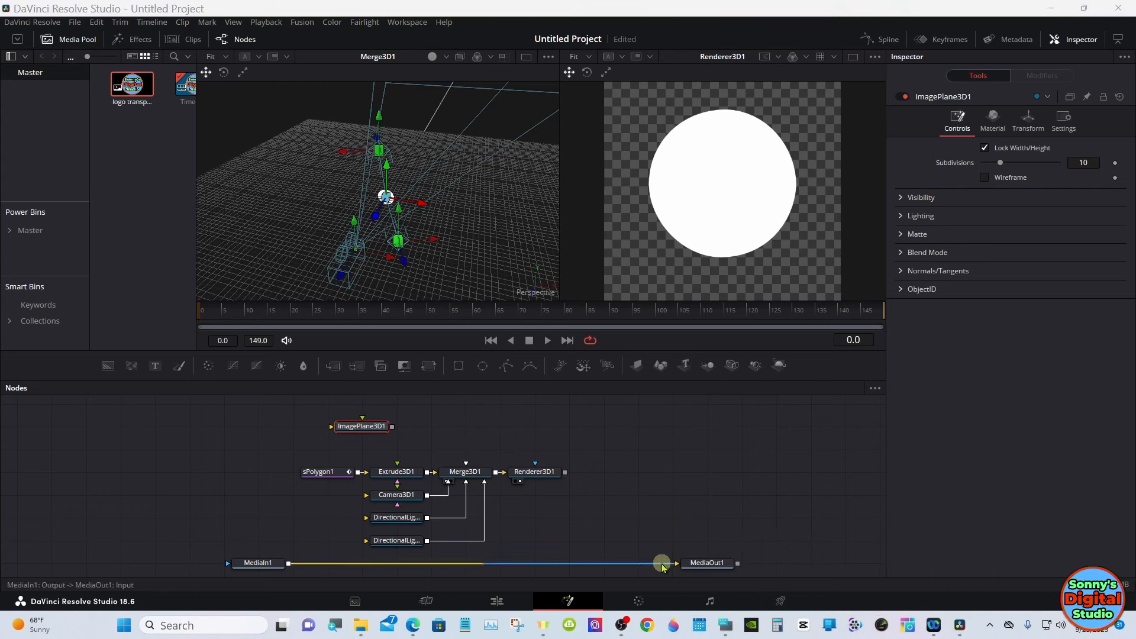
- Disconnect MediaIn1 from MediaOut1, place MediaOut1 in line with Renderer3D1 and connect Renderer3D1's output to it
left_click_drag(662, 567, 659, 562)
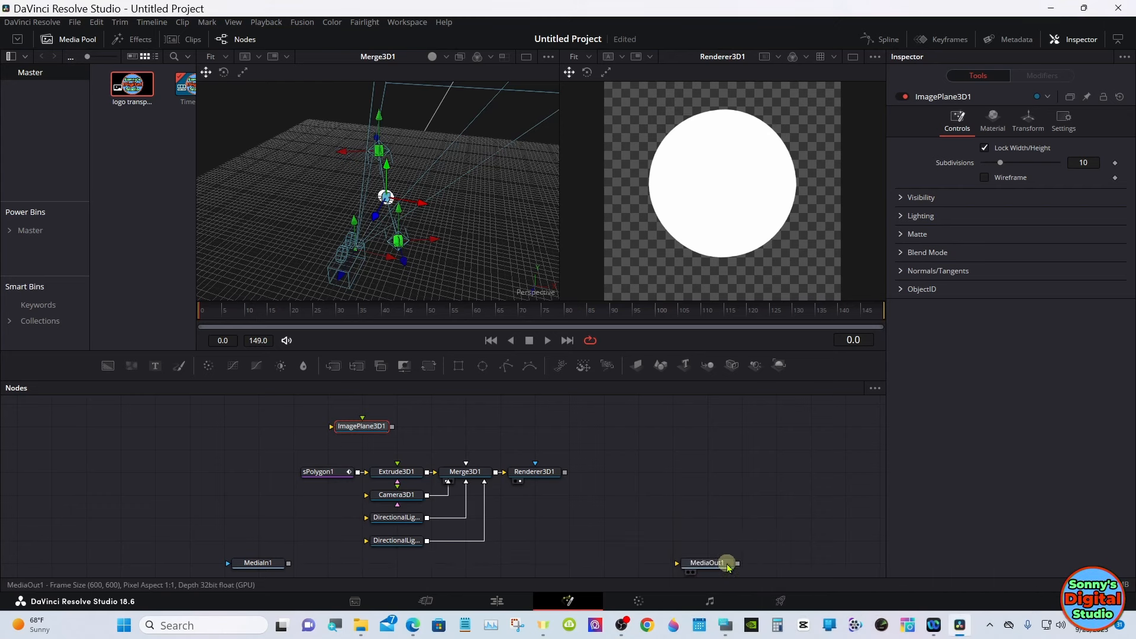
left_click_drag(729, 563, 684, 472)
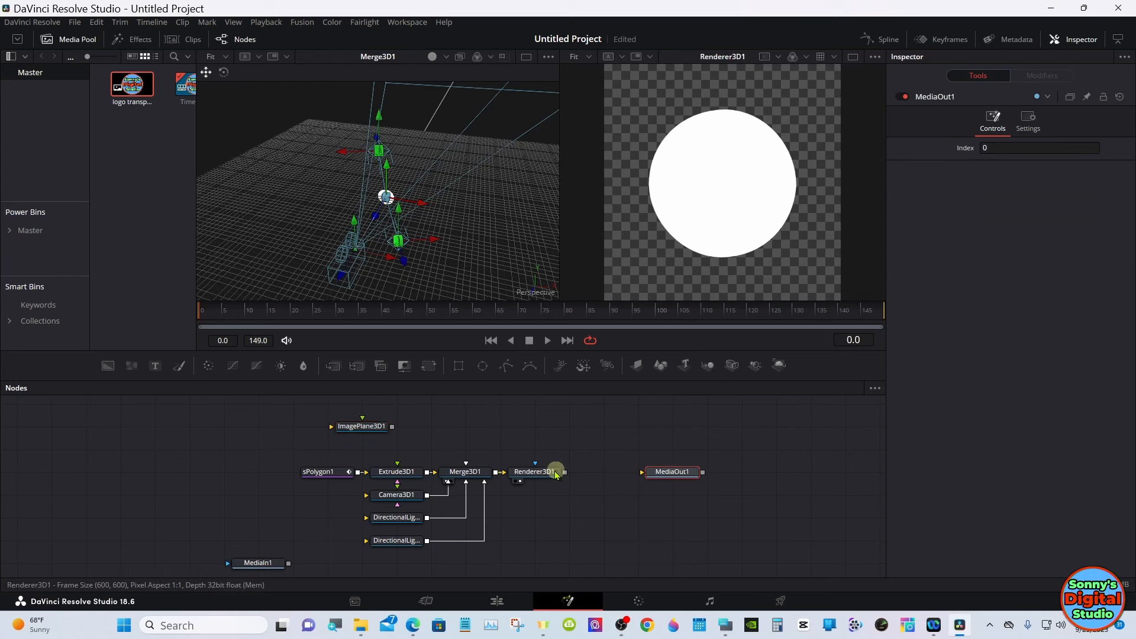
left_click_drag(562, 473, 652, 474)
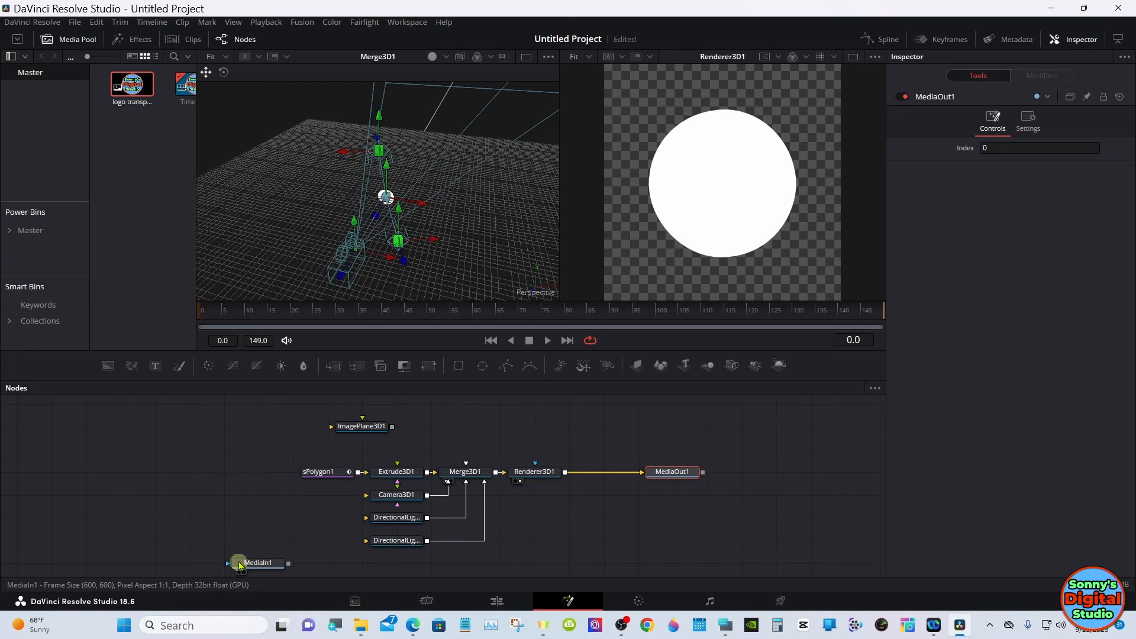
- Place MediaIn1 beside ImagePlane3D1 and connect its output to the image plane
left_click_drag(241, 560, 347, 434)
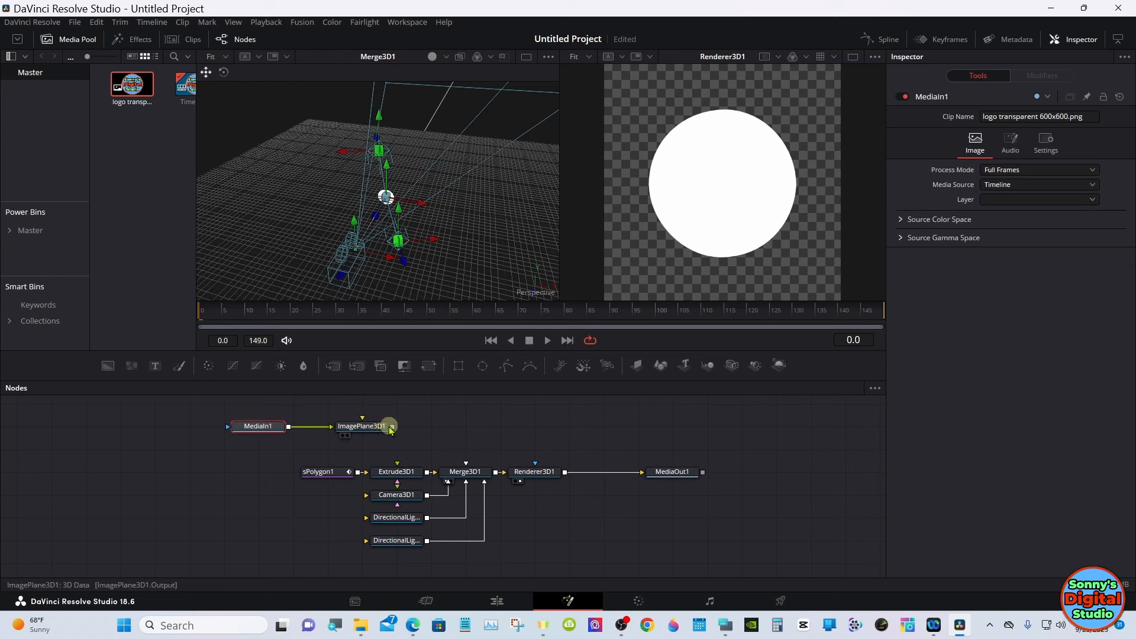
- Insert a second Merge 3D node between Extrude3D1 and Merge3D1, making room for it, and connect ImagePlane3D1 to it
left_click_drag(438, 434, 594, 480)
left_click(444, 460)
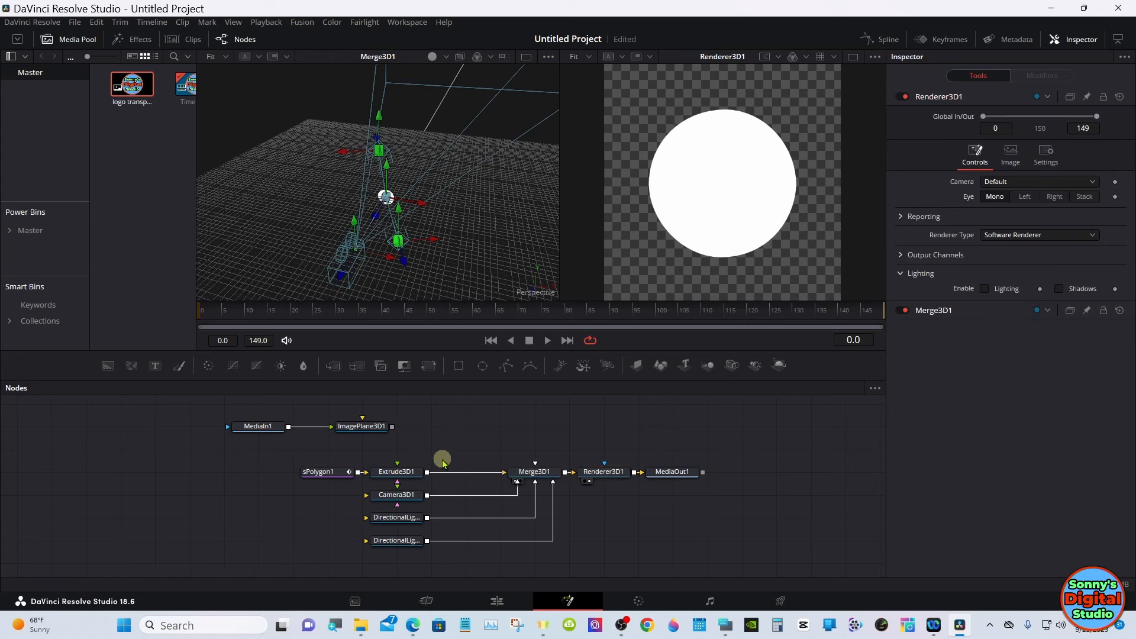
left_click(414, 473)
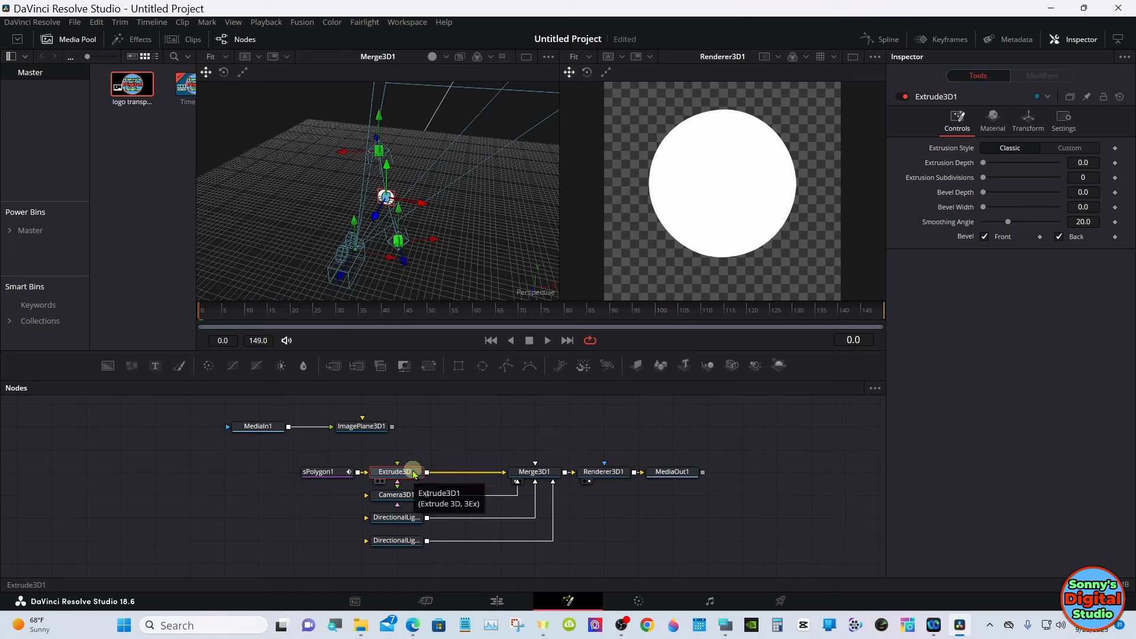
left_click(709, 367)
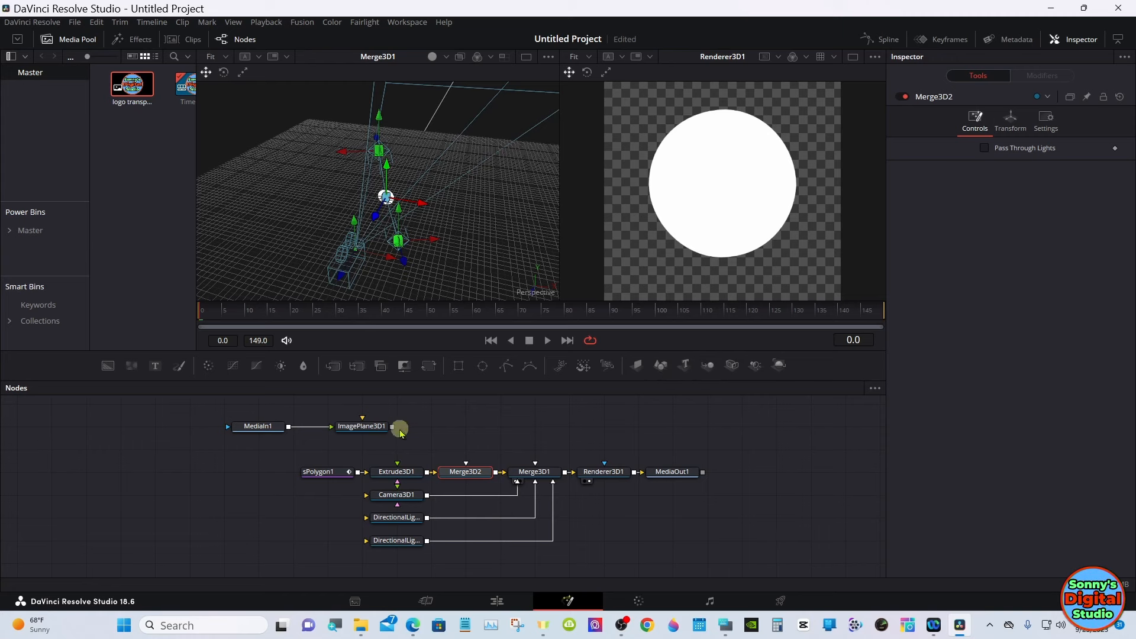
left_click_drag(391, 428, 467, 477)
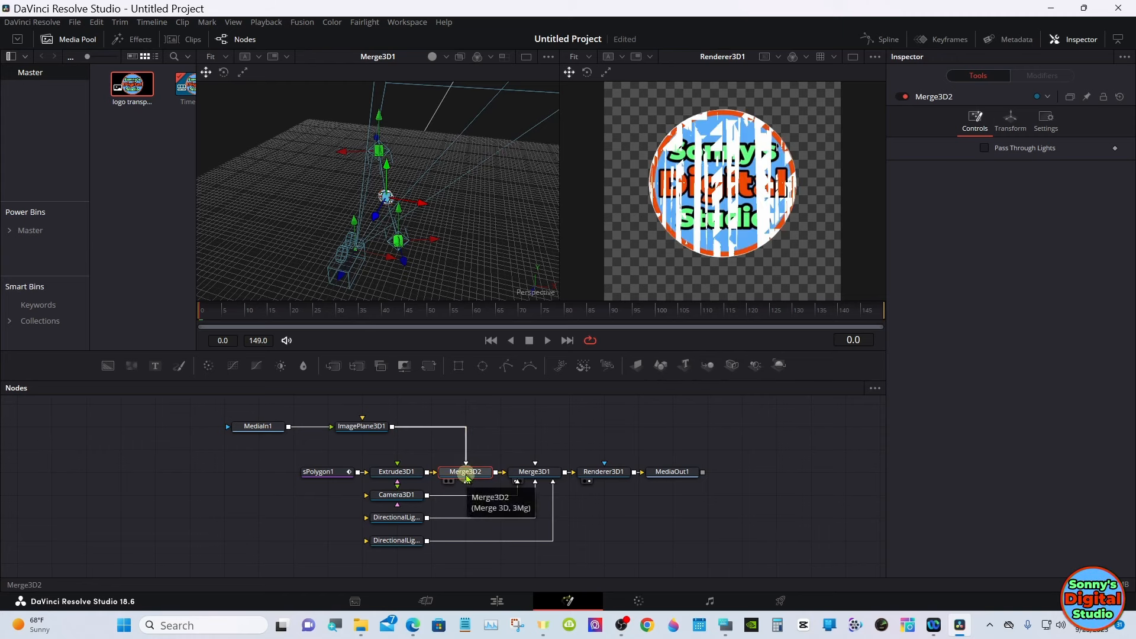
- Set ImagePlane3D1's Z translation to 0.01, using the On-Screen Keyboard to hold the fine-adjustment modifier
left_click(362, 427)
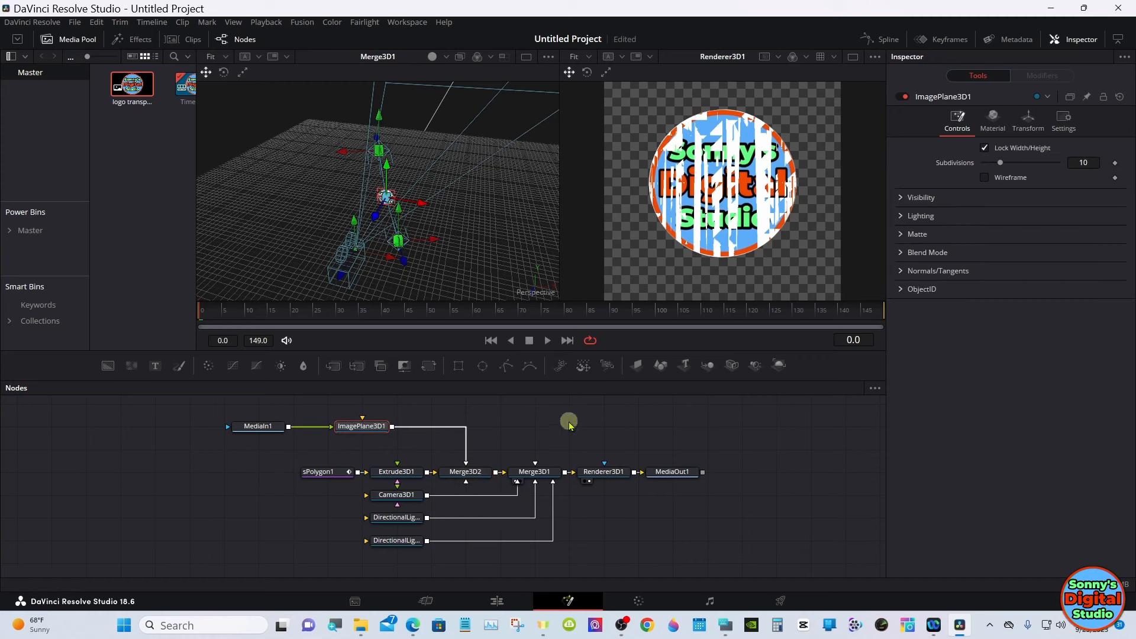
left_click(726, 621)
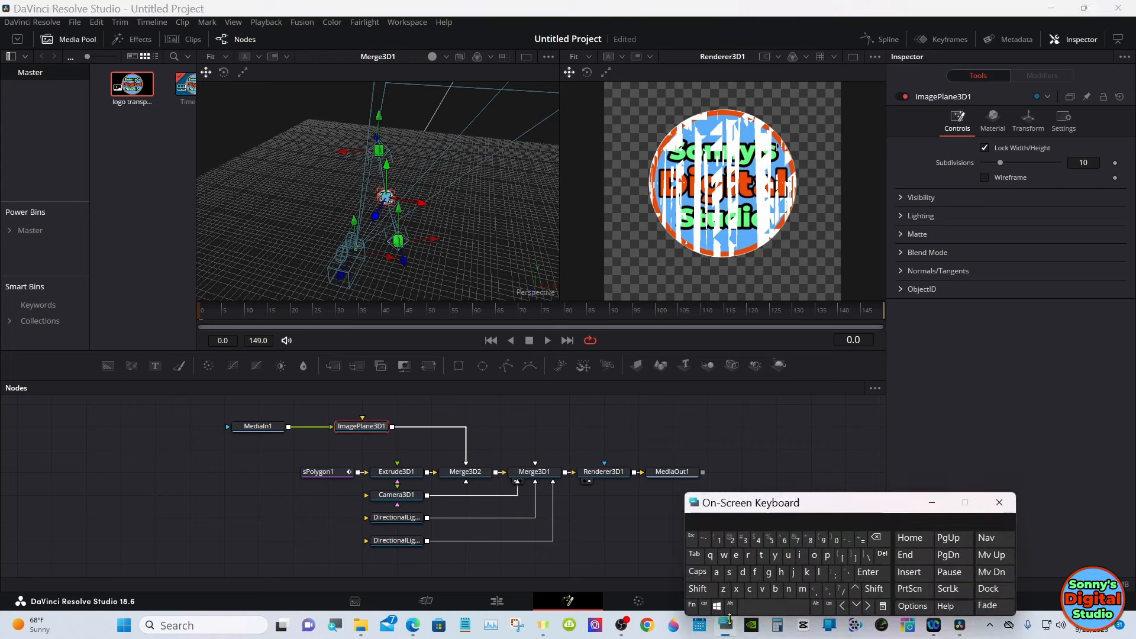
left_click_drag(765, 504, 777, 467)
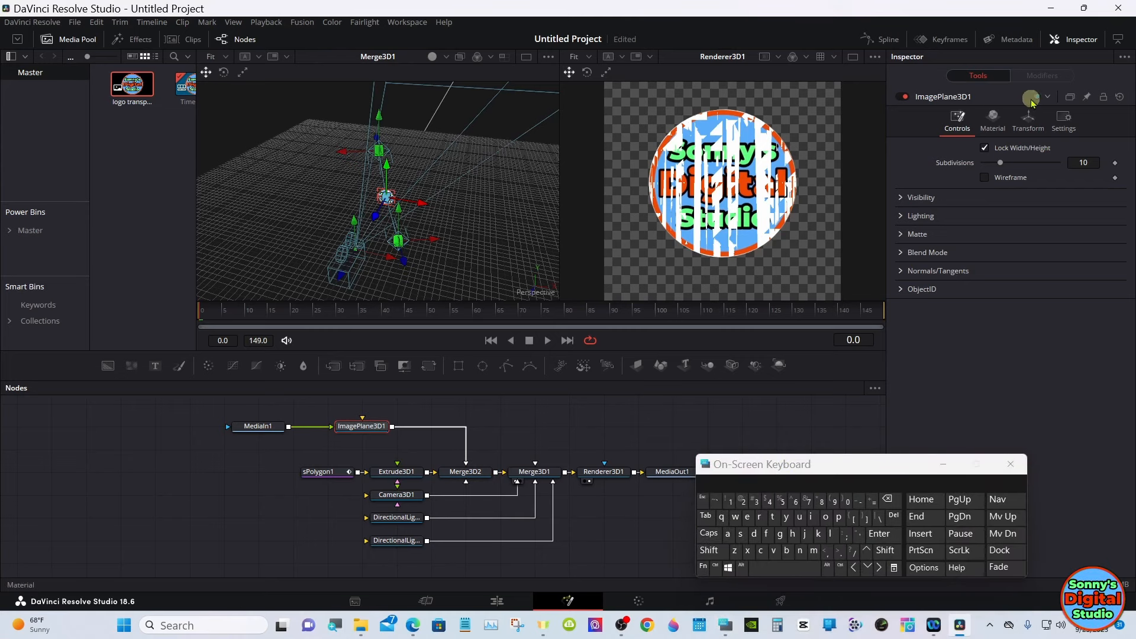
left_click(1028, 119)
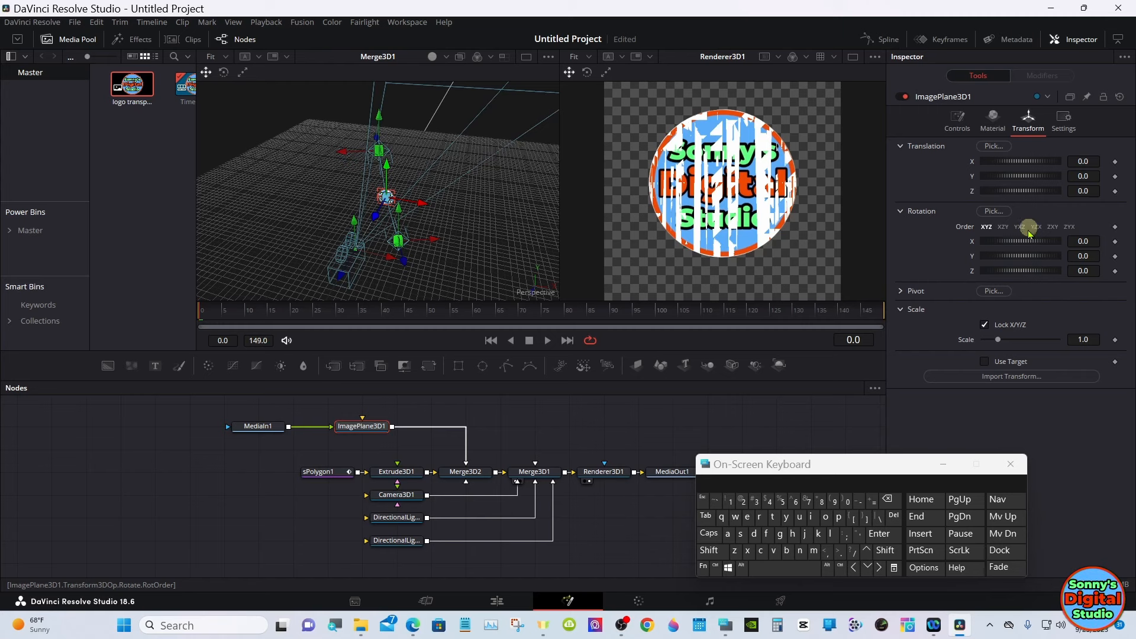
left_click(828, 569)
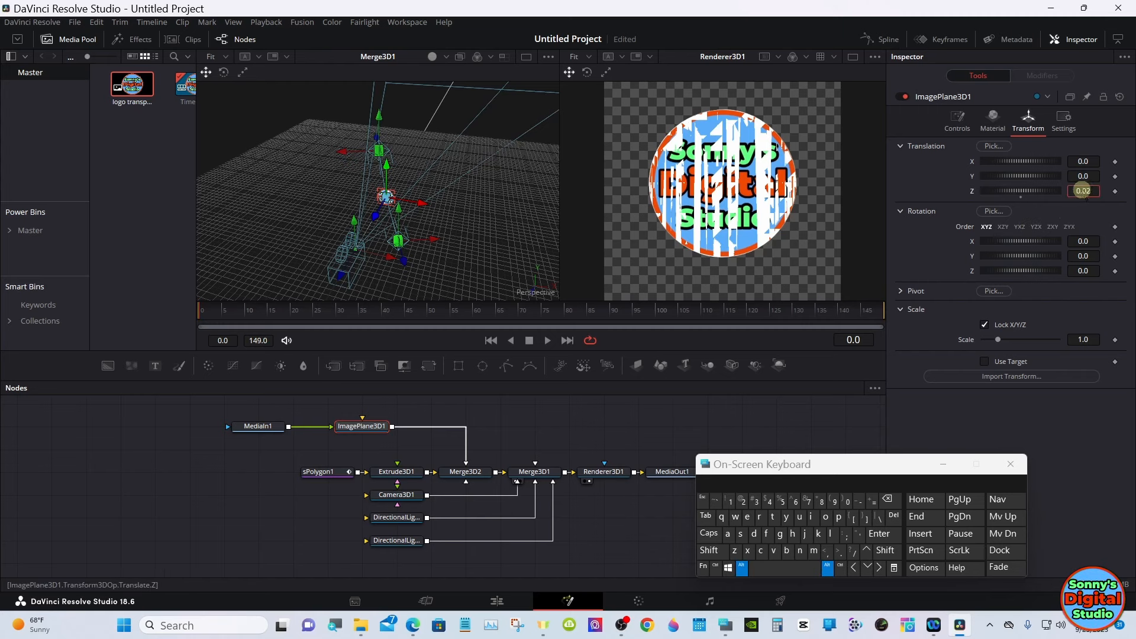
left_click_drag(1082, 191, 1081, 184)
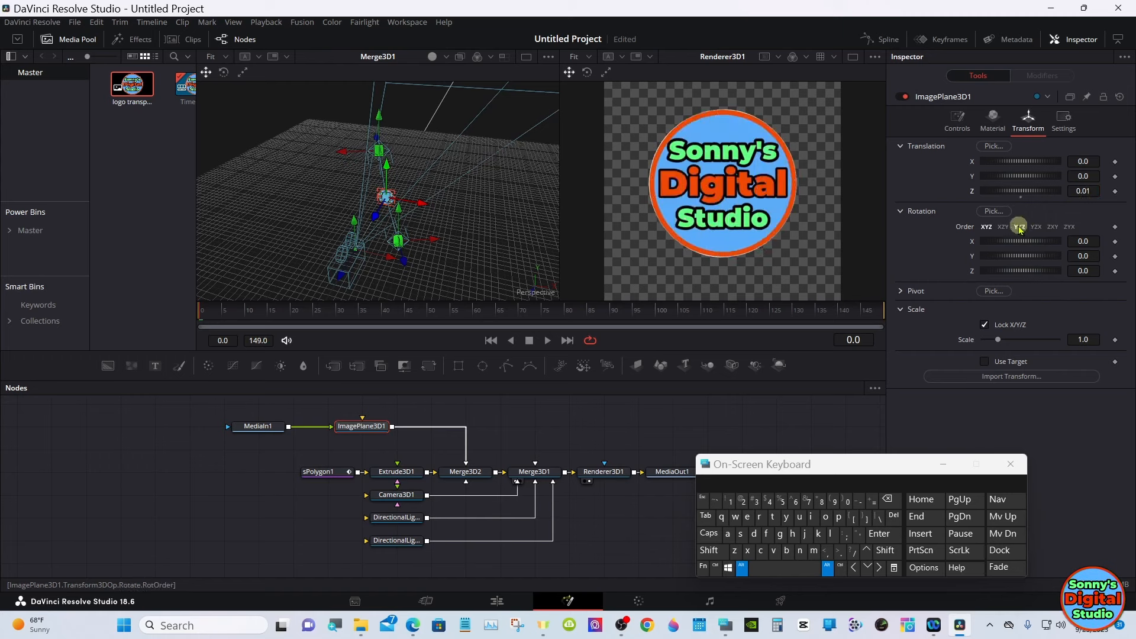
left_click(827, 567)
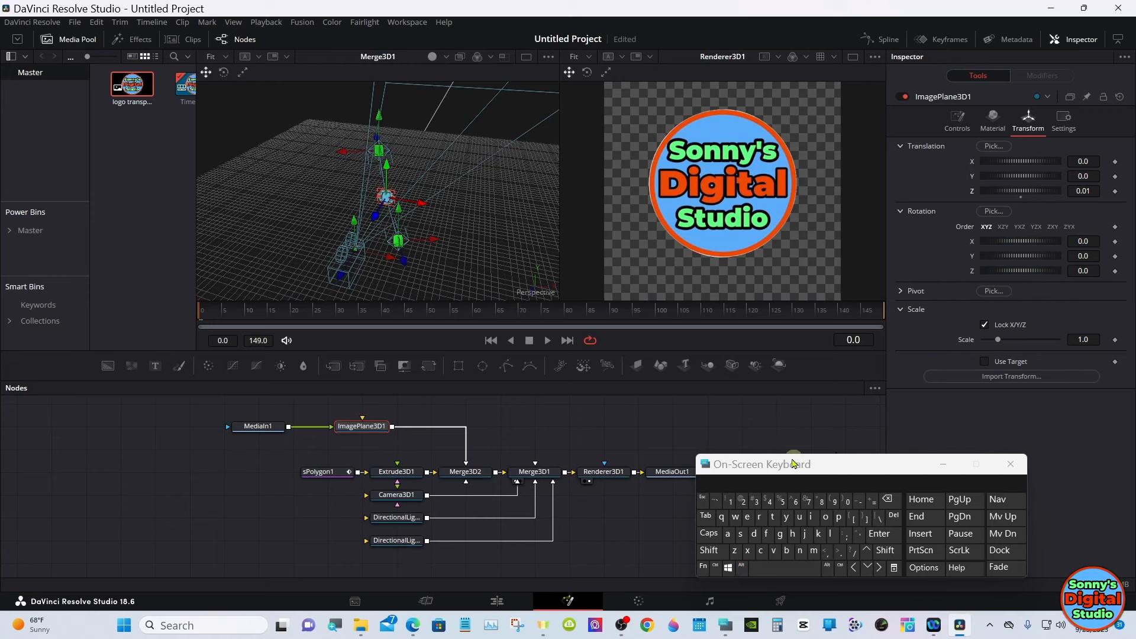
- Enlarge the node editor area and move the whole node tree lower in it
left_click_drag(618, 381, 618, 291)
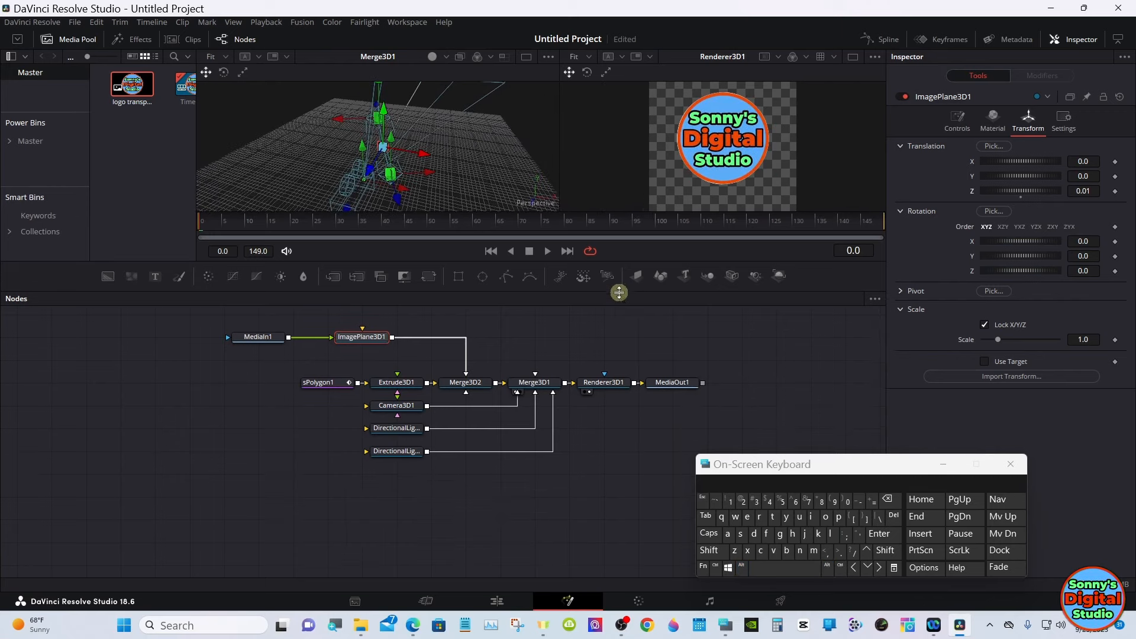
left_click_drag(201, 315, 685, 480)
left_click_drag(677, 385, 675, 476)
- Insert a Transform 3D node between Camera3D1 and Merge3D1
left_click(401, 498)
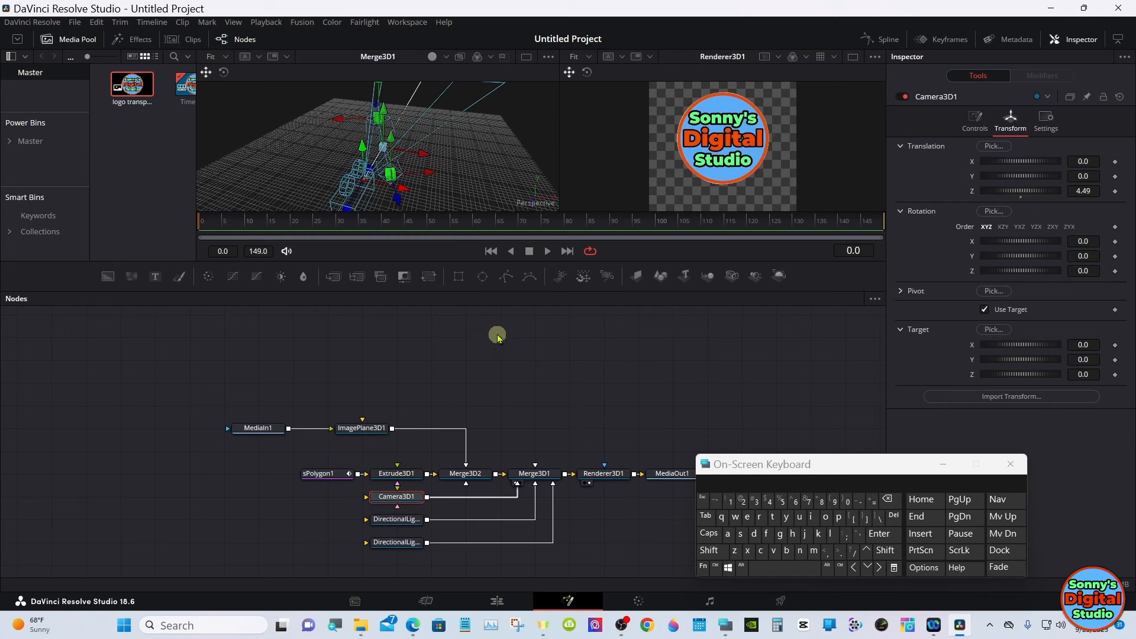
left_click_drag(508, 289, 507, 348)
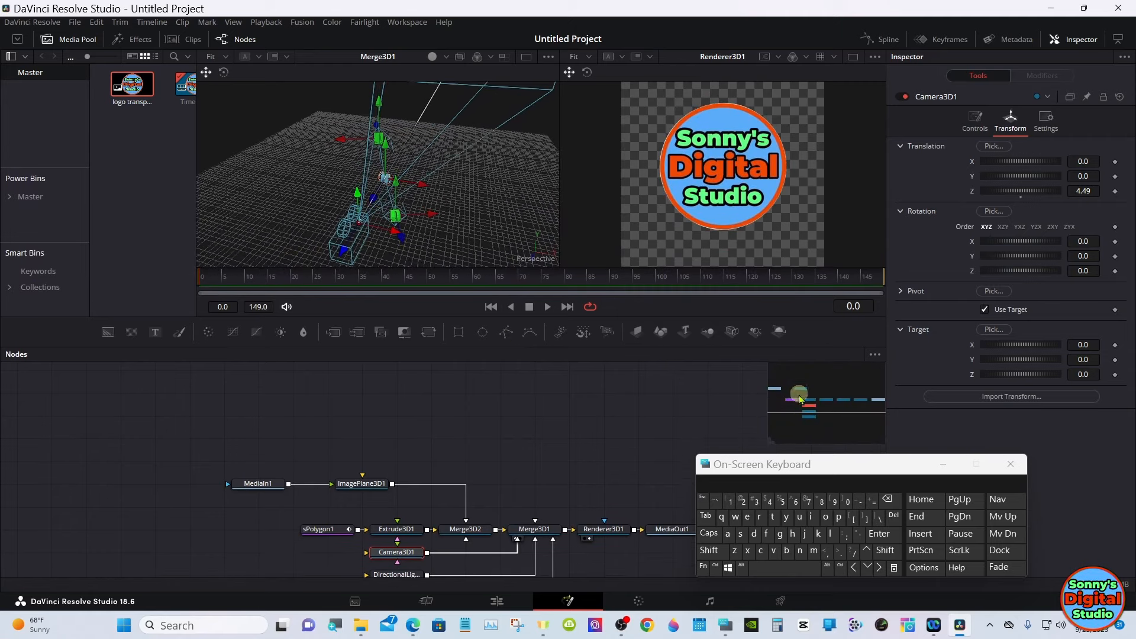
left_click_drag(799, 396, 828, 403)
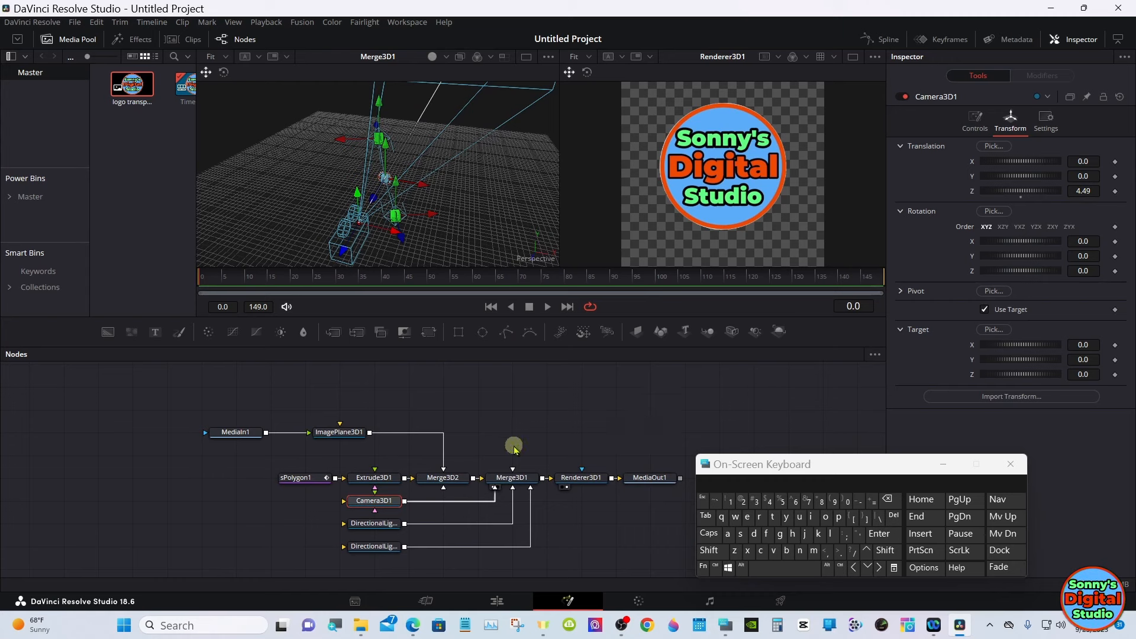
left_click(709, 550)
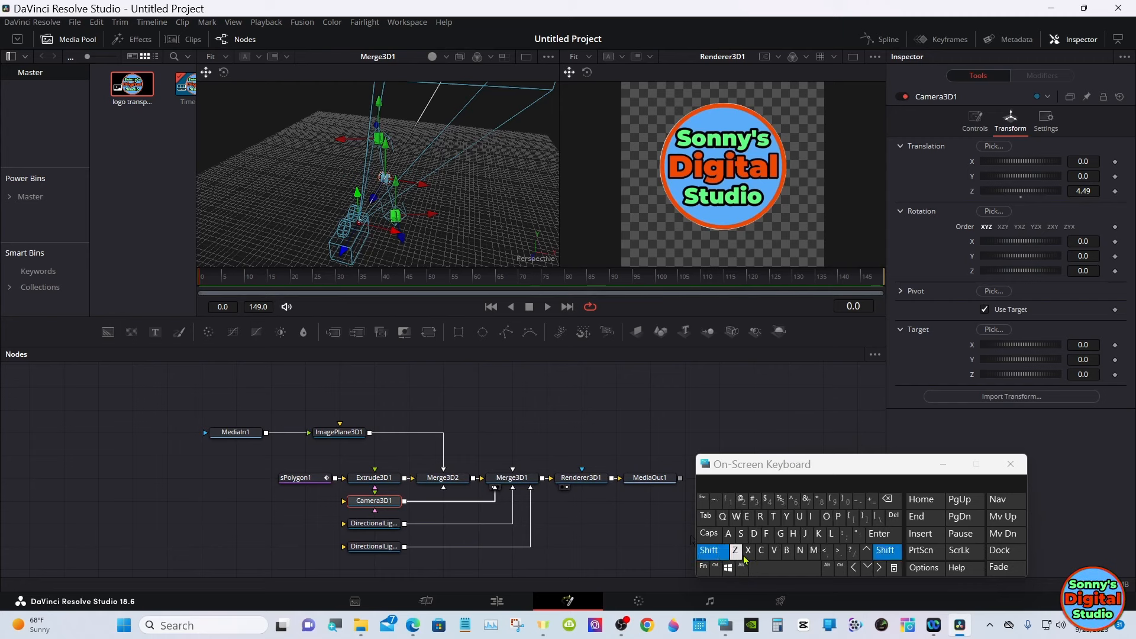
left_click(781, 568)
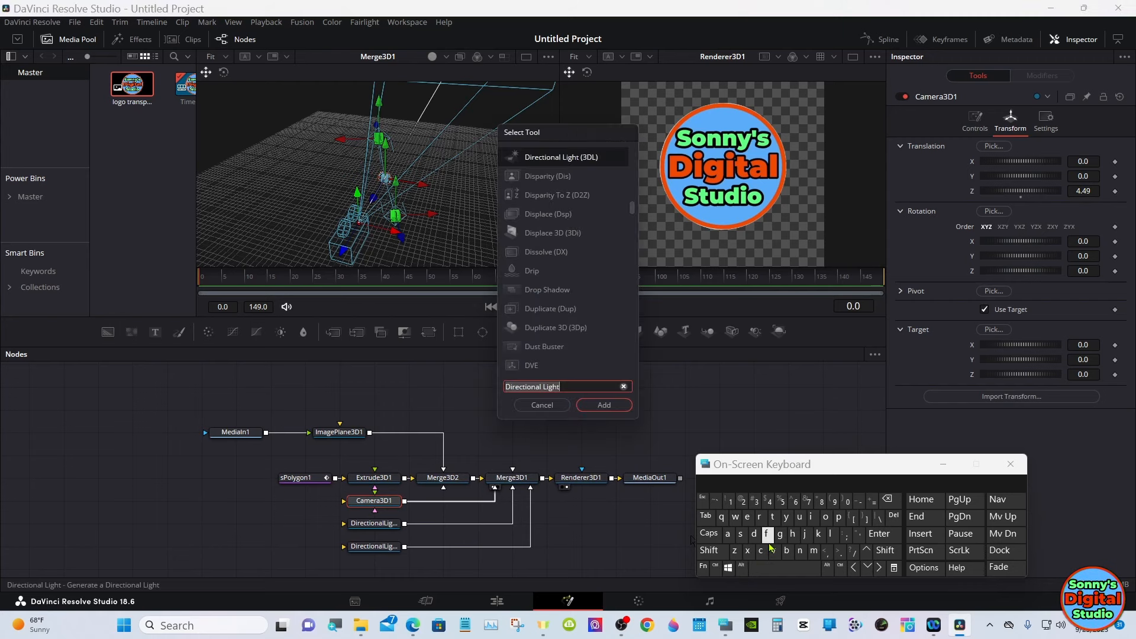
left_click(772, 516)
left_click(759, 516)
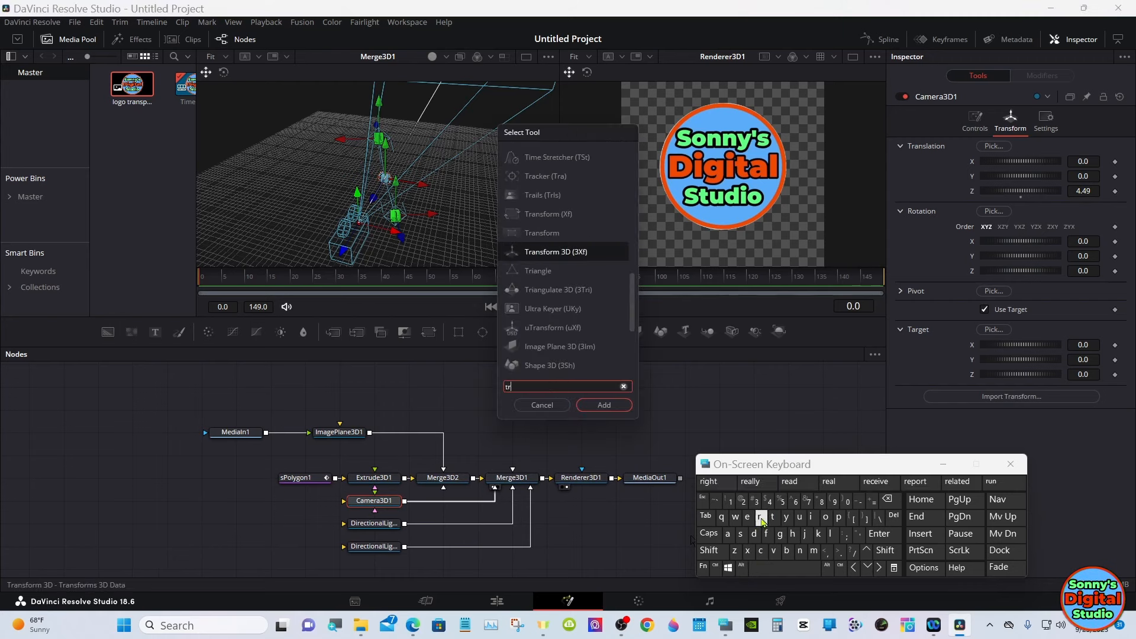
left_click(556, 255)
left_click(589, 405)
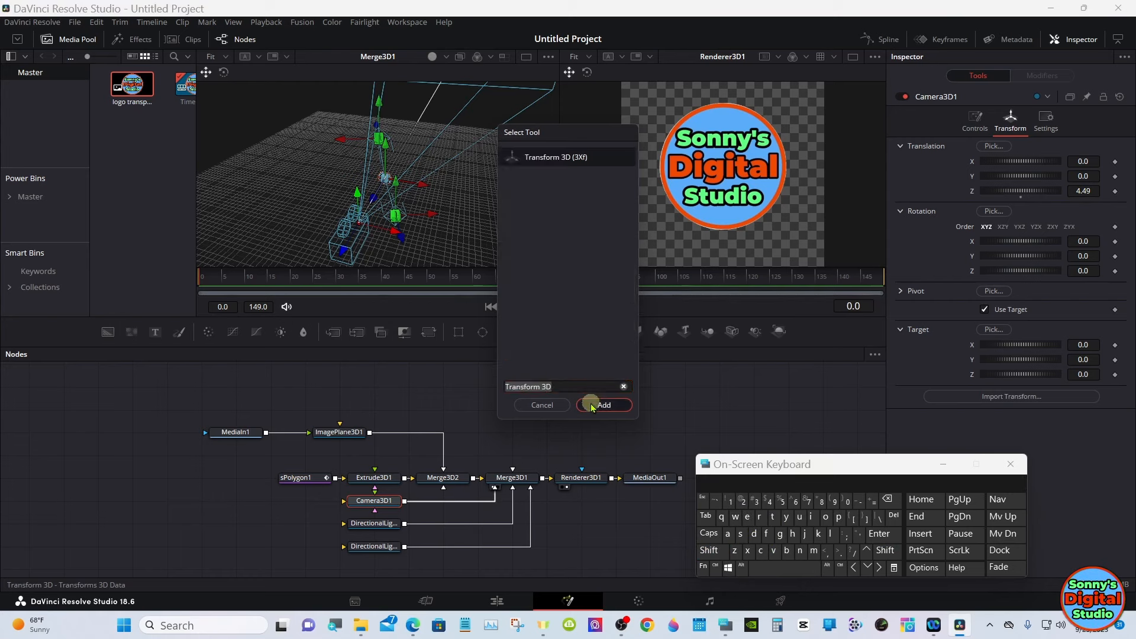
mouse_move(449, 507)
left_mouse_down()
mouse_move(450, 531)
mouse_move(448, 512)
left_mouse_up()
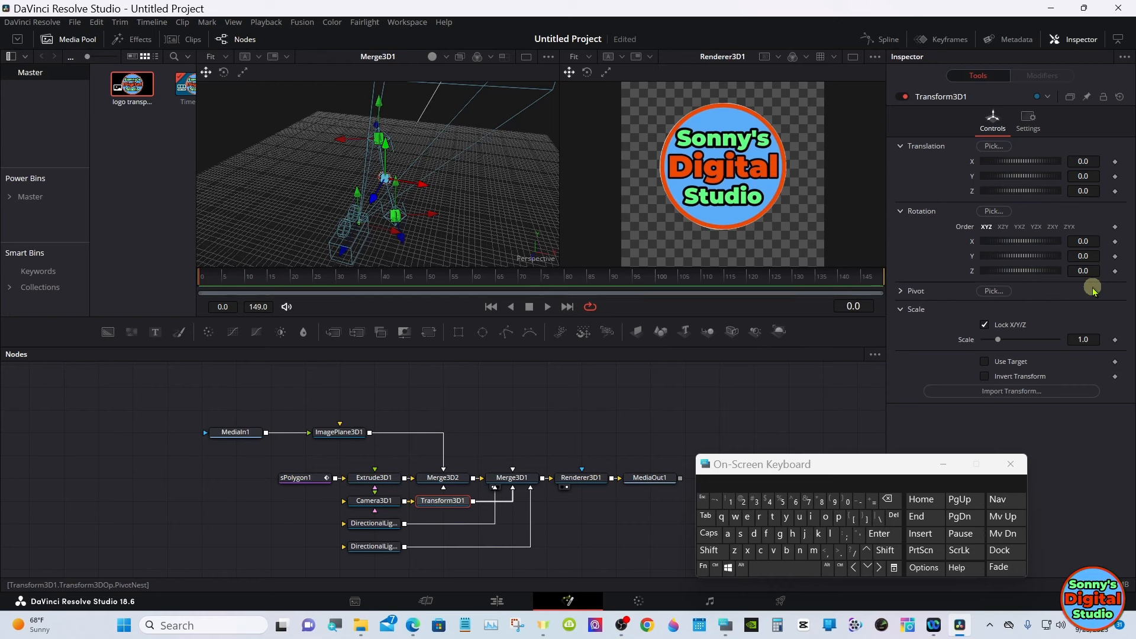
- Keyframe Transform3D1's Y rotation at 0.0 on frame 0 and at -540.0 on frame 149
left_click(1115, 255)
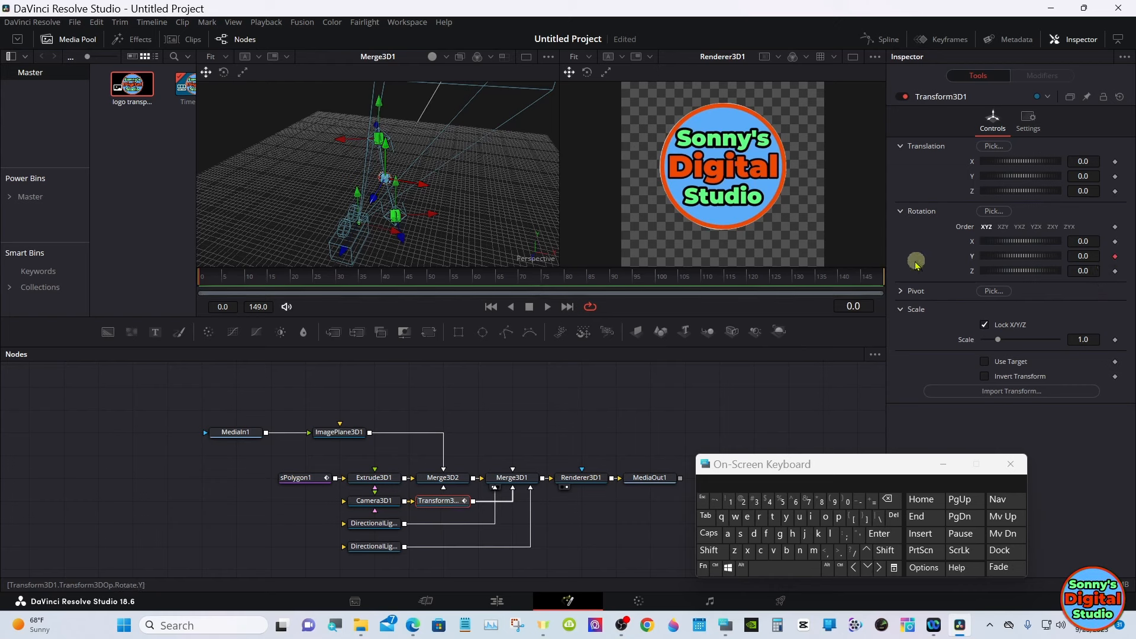
left_click_drag(853, 279, 912, 280)
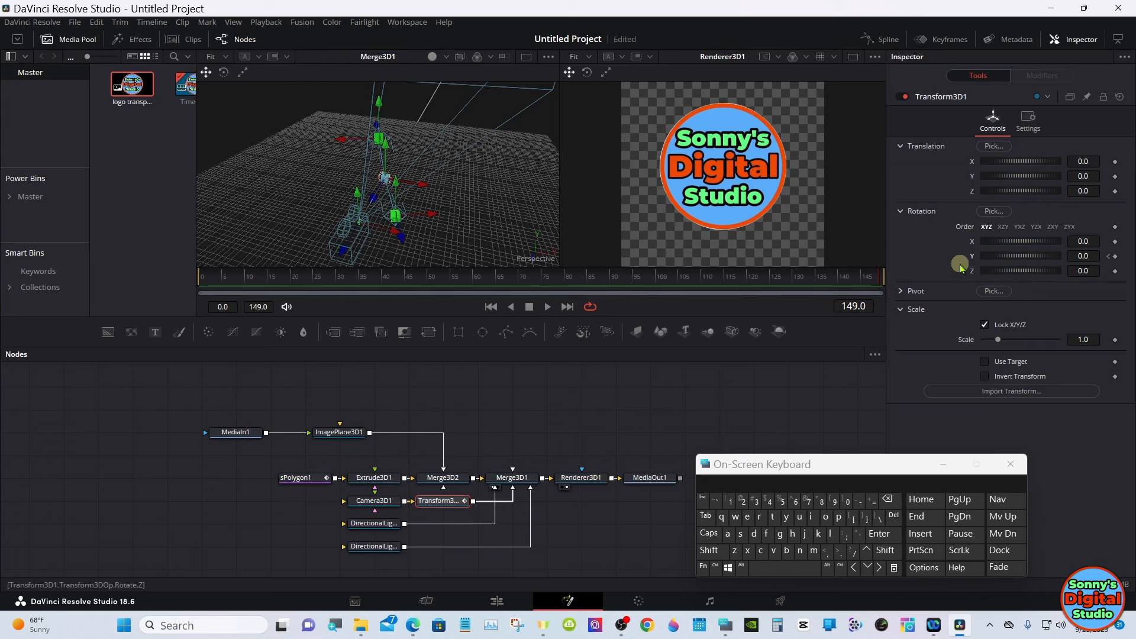
left_click_drag(1007, 258, 1018, 258)
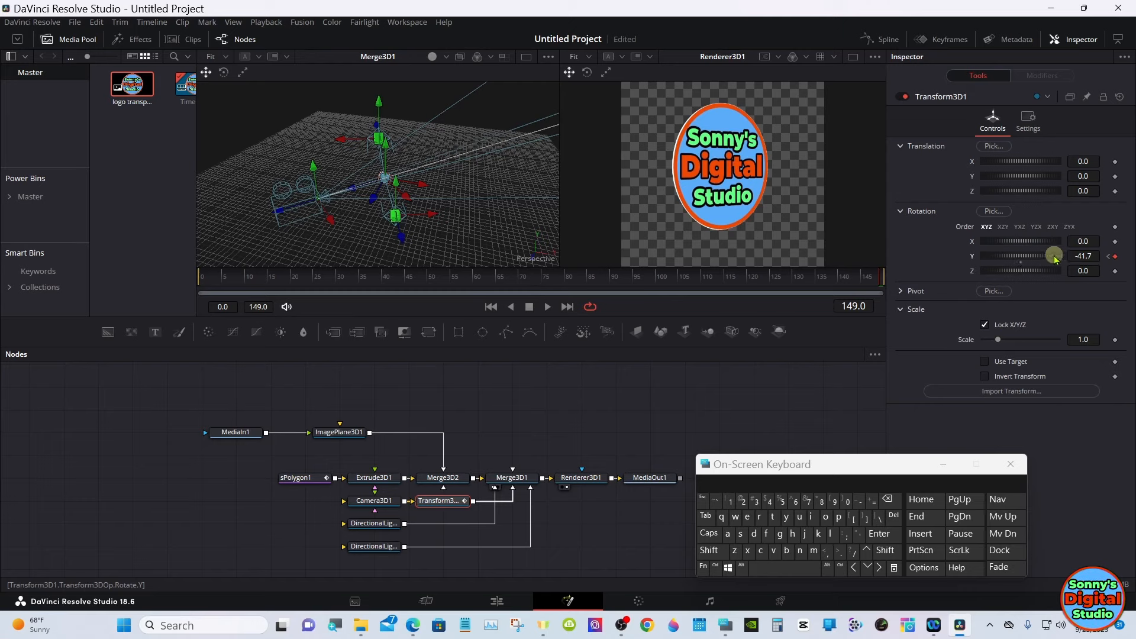
left_click_drag(1040, 254, 918, 234)
left_click(1087, 255)
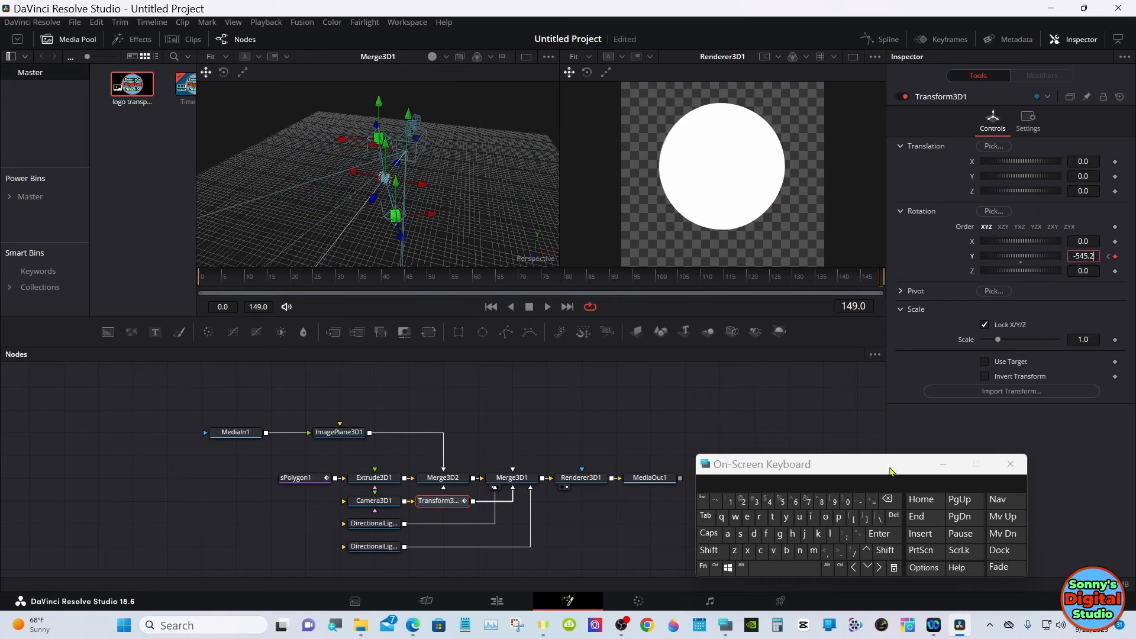
left_click(887, 499)
left_click(888, 499)
left_click(888, 499)
left_click(845, 502)
left_click(879, 533)
left_click(641, 400)
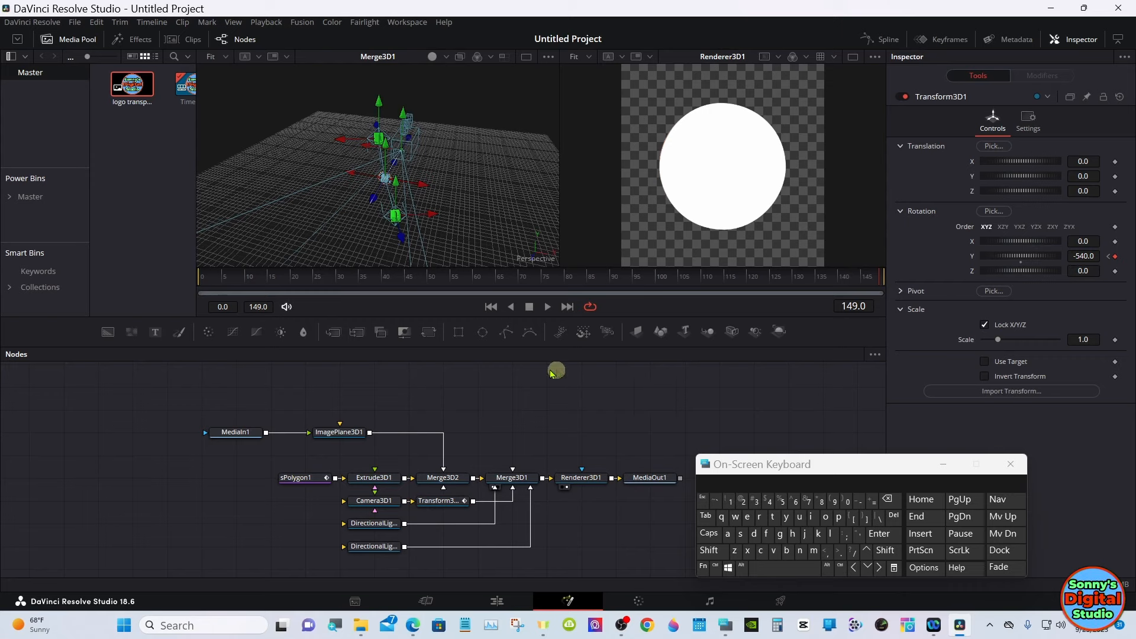
- Set Extrude3D1's Extrusion Depth to 0.1 while viewing the logo edge-on at frame 25, and check it at frame 21
mouse_move(308, 280)
left_mouse_down()
mouse_move(250, 282)
mouse_move(314, 283)
left_mouse_up()
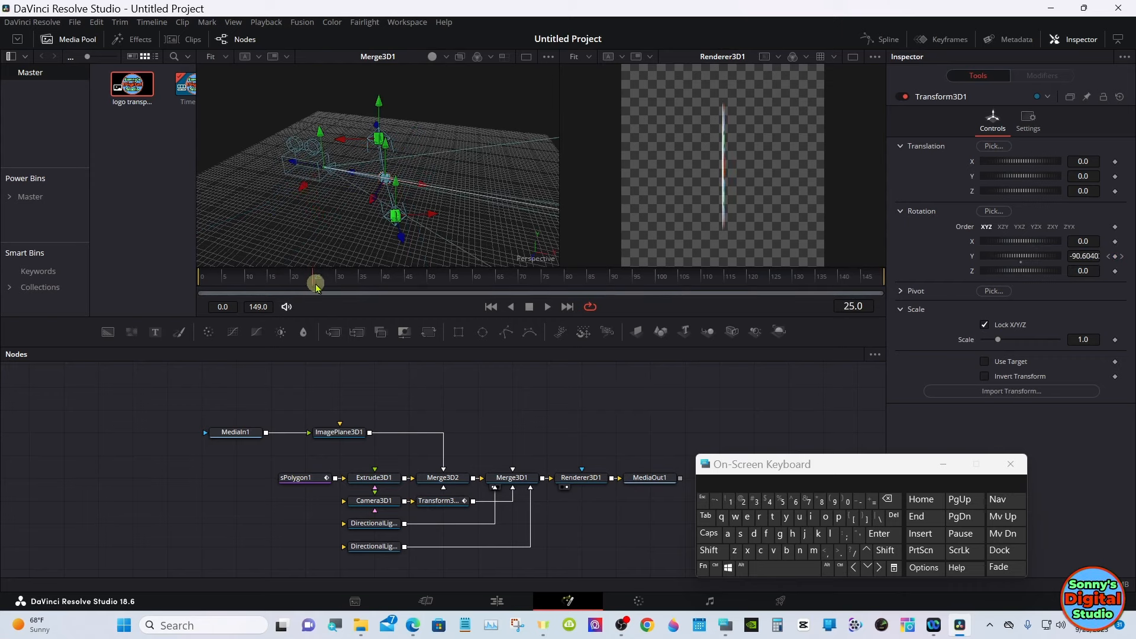
left_click(394, 480)
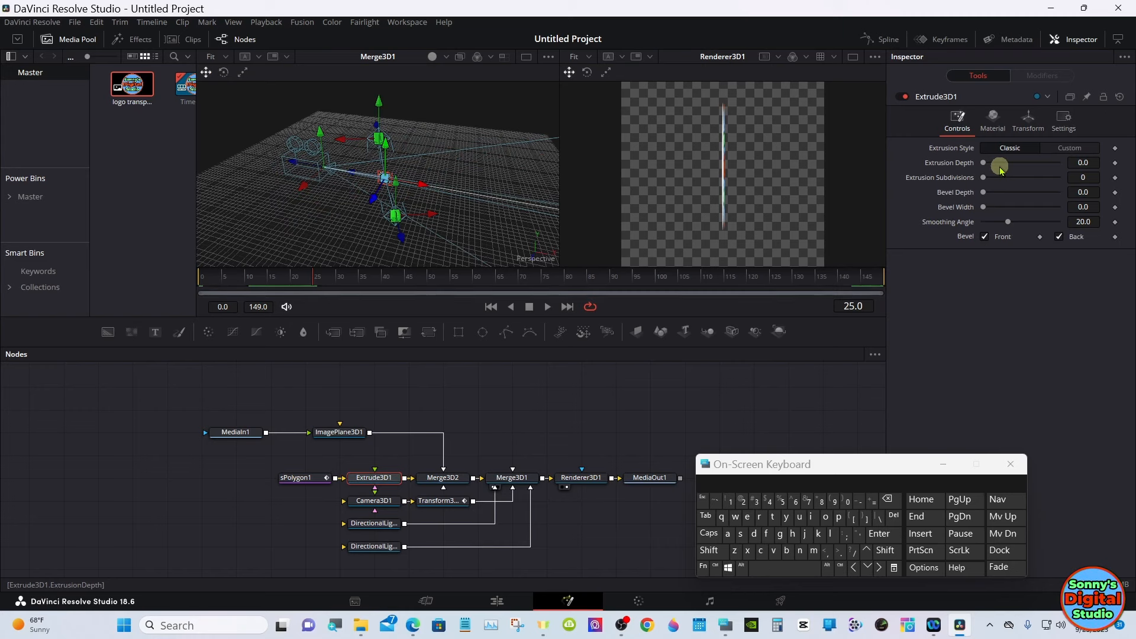
left_click_drag(1000, 169, 1025, 163)
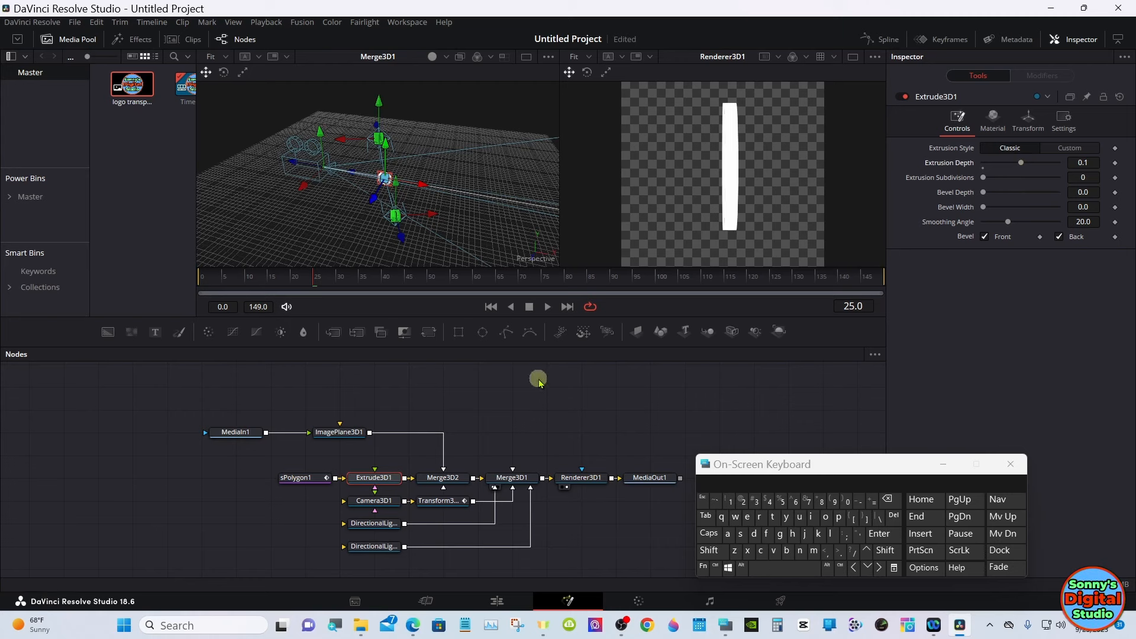
mouse_move(319, 281)
left_mouse_down()
mouse_move(337, 278)
mouse_move(297, 279)
left_mouse_up()
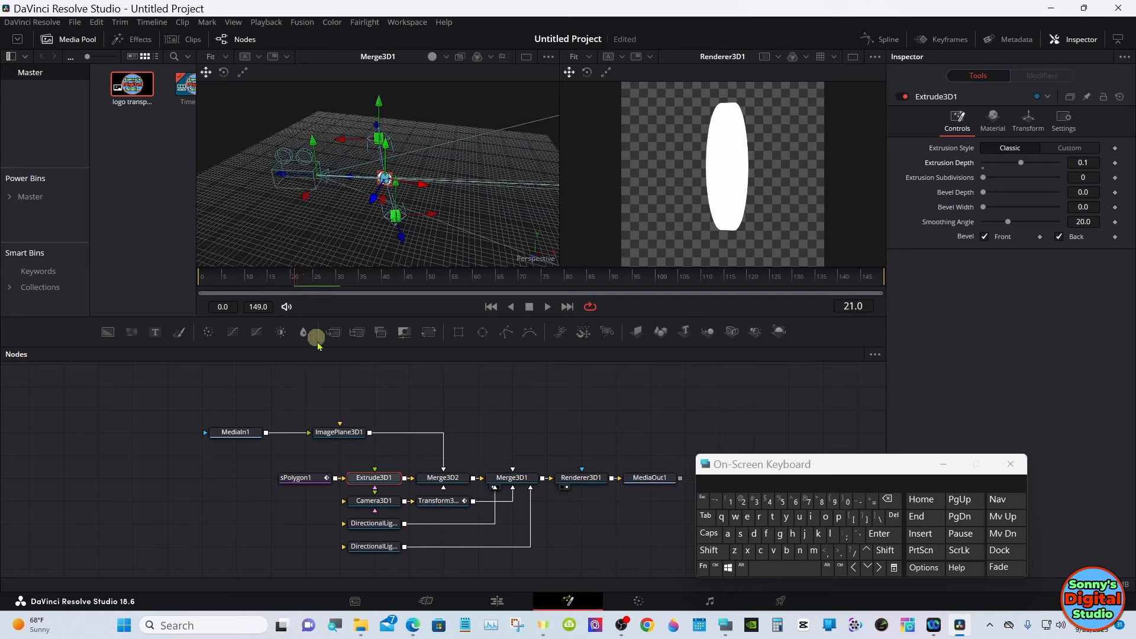
- Set Extrude3D1's Bevel Depth and Bevel Width to 0.0063 each
left_click(334, 431)
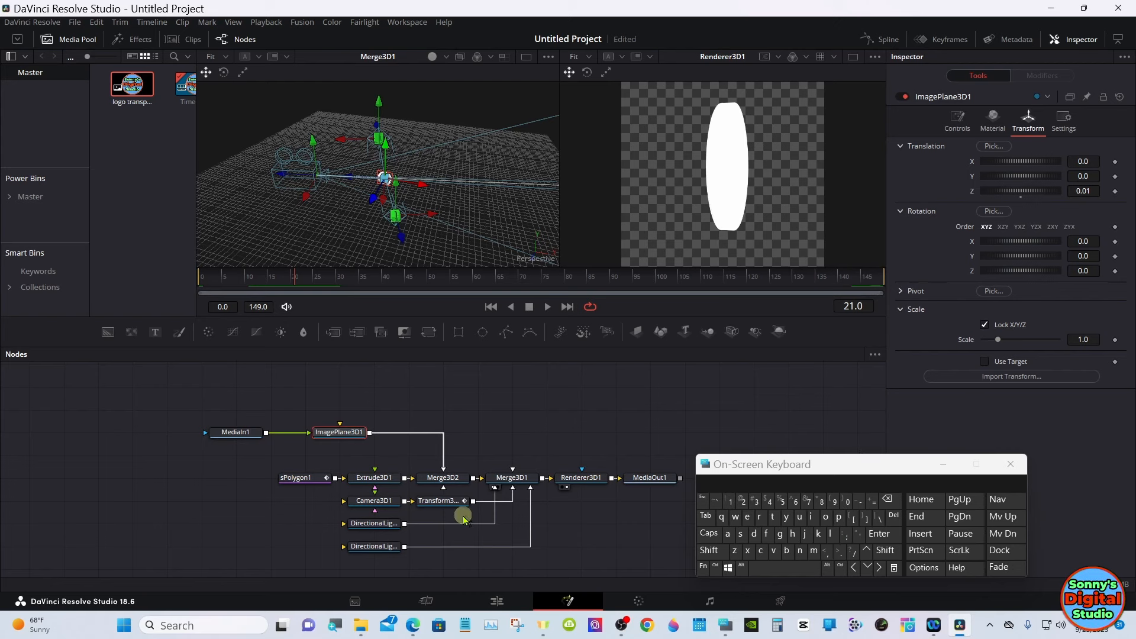
left_click(374, 478)
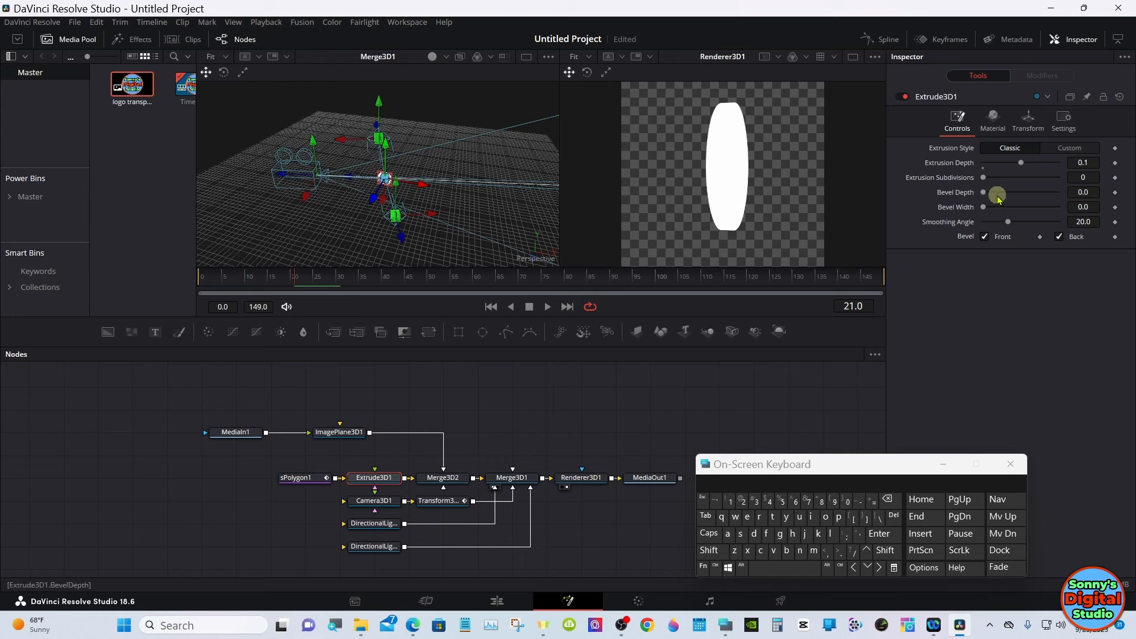
left_click_drag(984, 192, 987, 194)
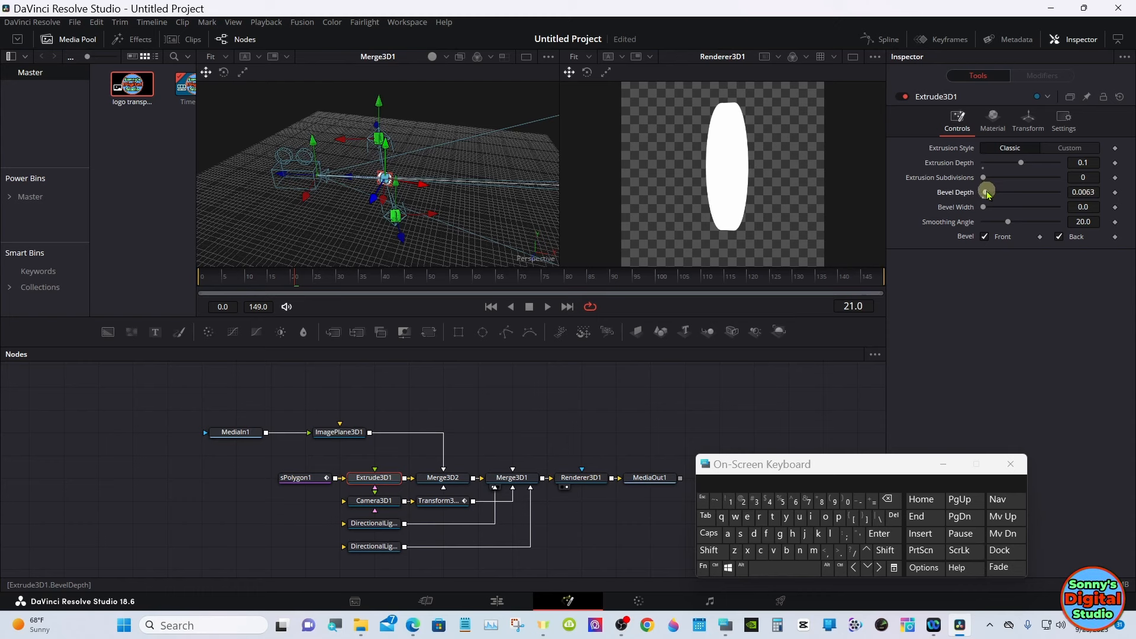
left_click_drag(983, 207, 988, 209)
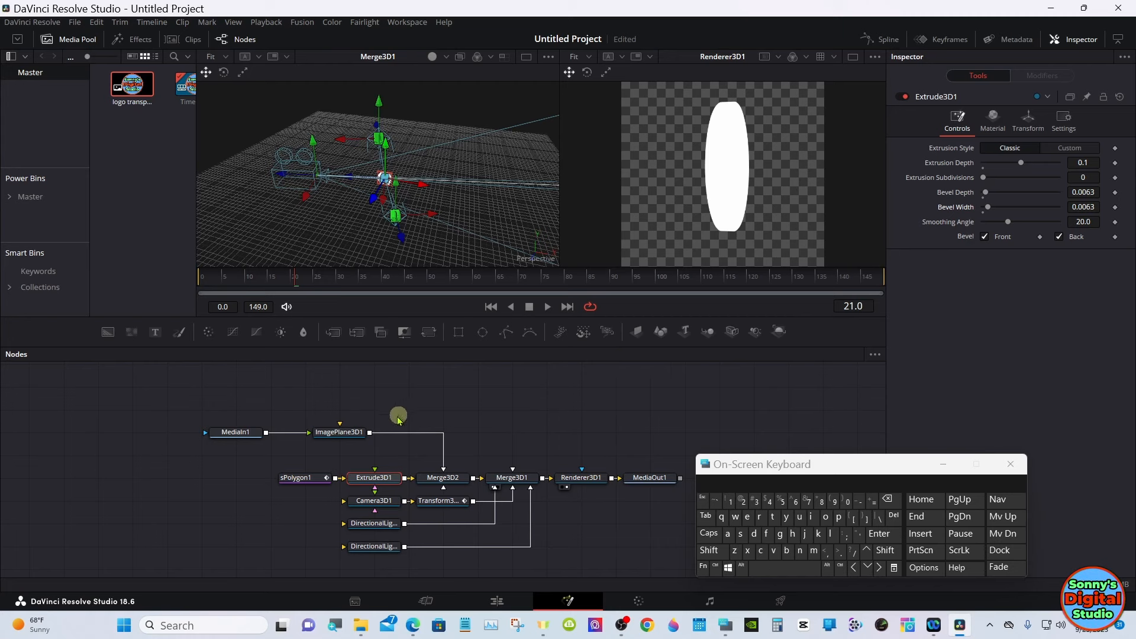
- Set ImagePlane3D1's Z translation to 0.11 so the logo sits on the extrusion's front face, and check it from the side at frame 24
left_click(352, 431)
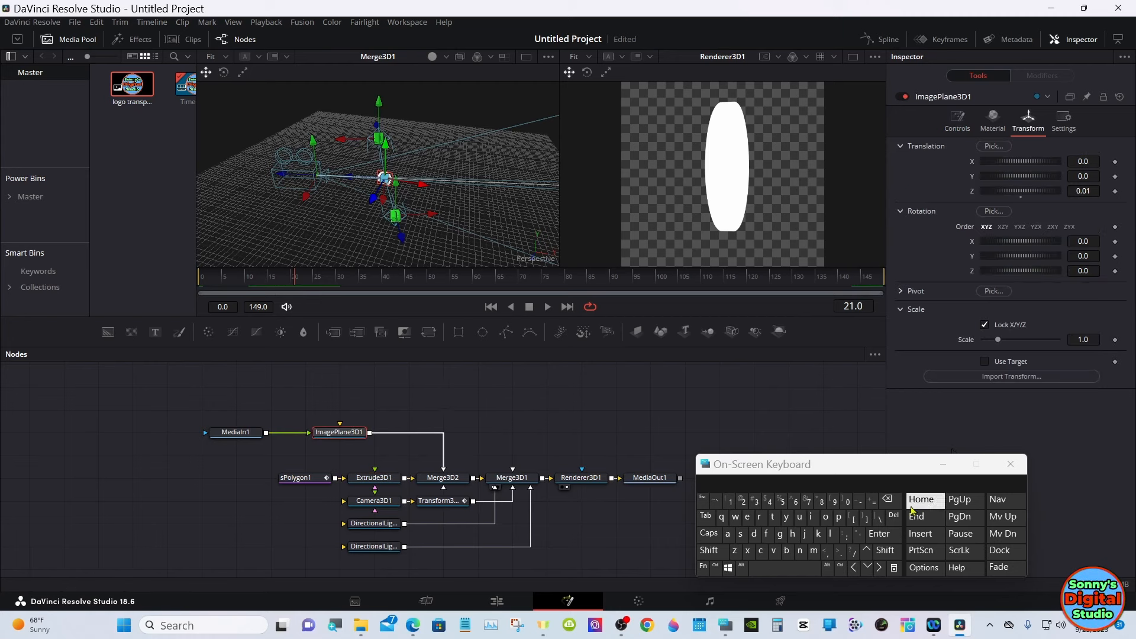
key("alt")
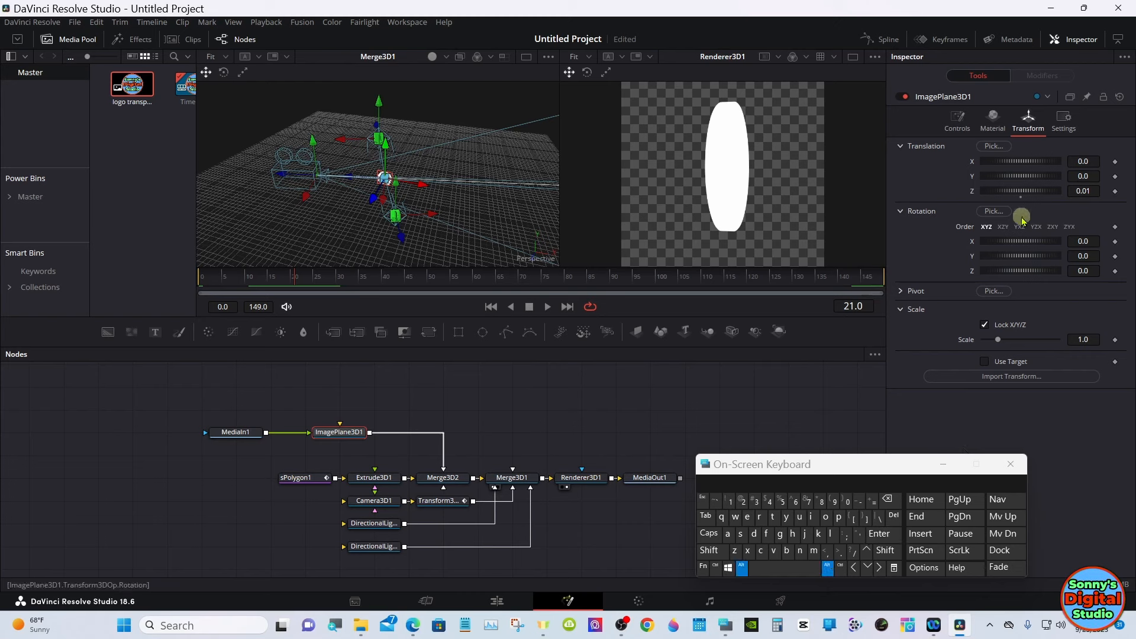
left_click_drag(1081, 191, 1073, 190)
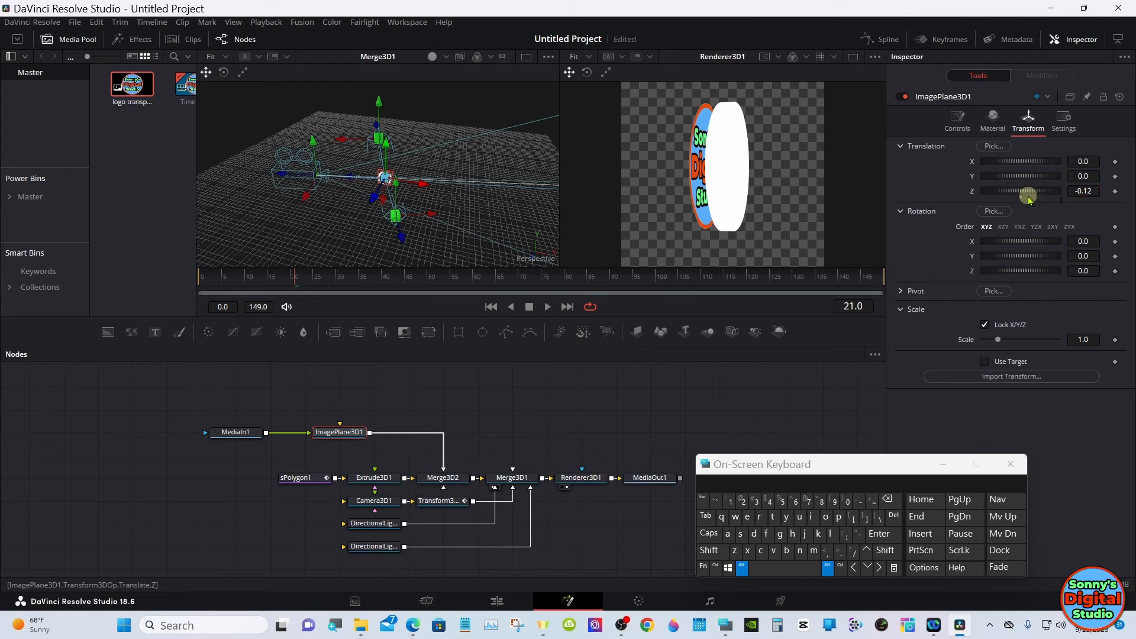
left_click_drag(254, 279, 202, 281)
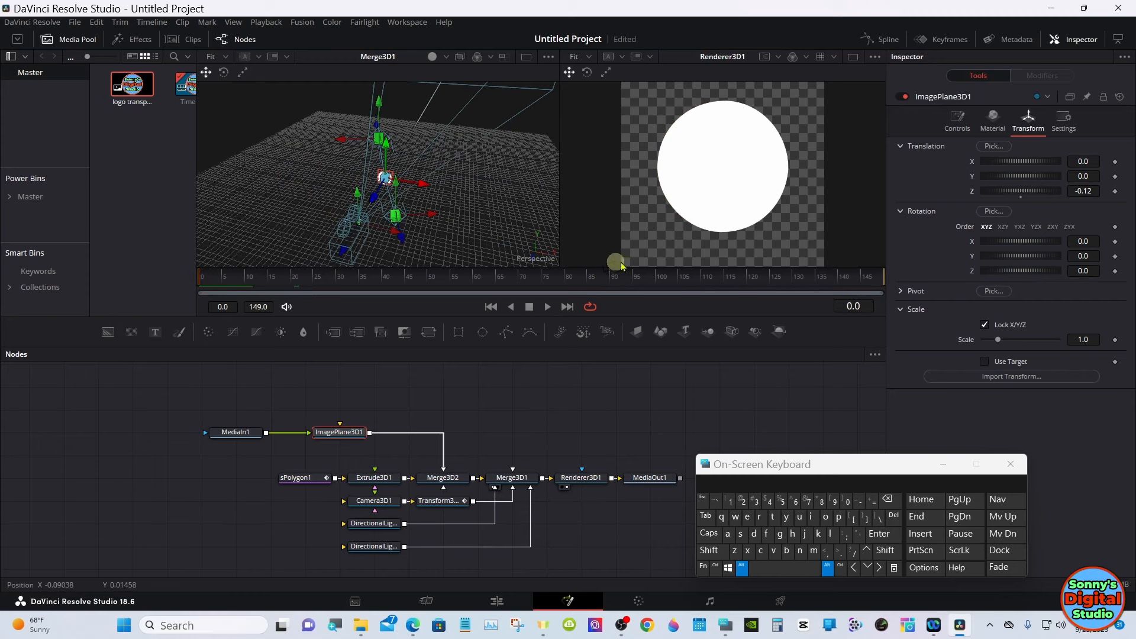
mouse_move(1089, 191)
left_mouse_down()
mouse_move(1072, 182)
mouse_move(1104, 160)
mouse_move(1085, 188)
left_mouse_up()
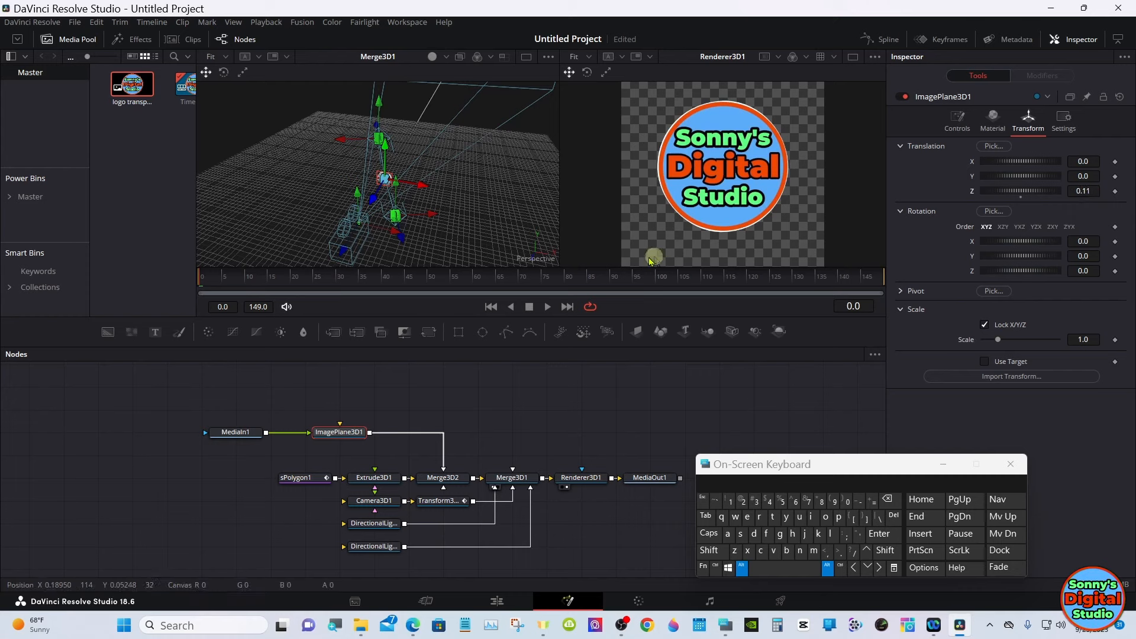
left_click(263, 275)
left_click_drag(263, 275, 310, 276)
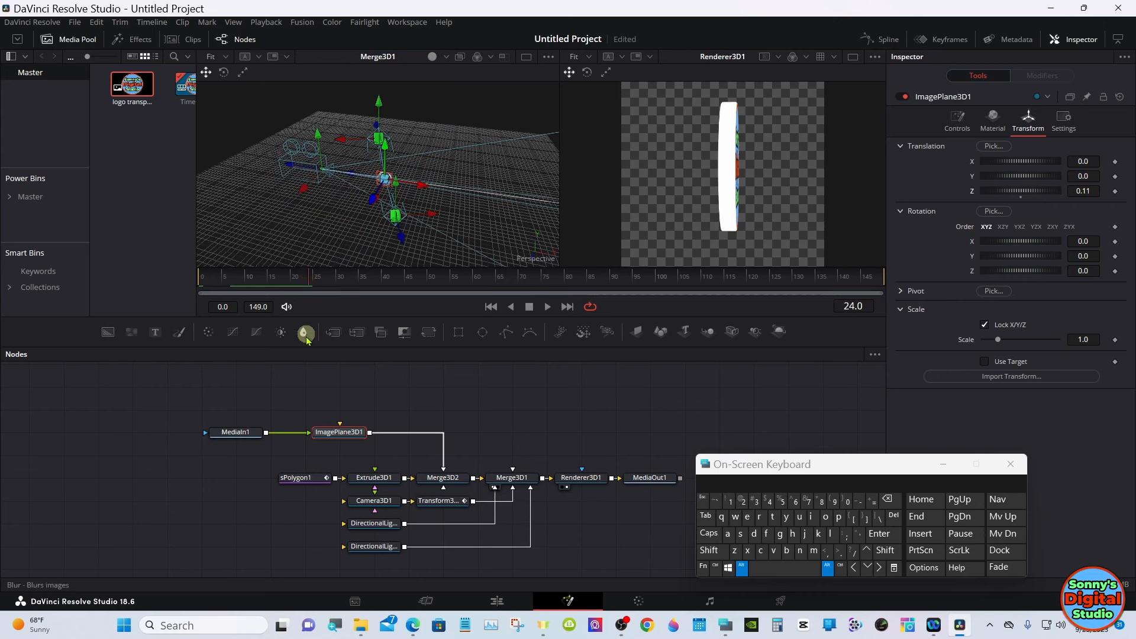
left_click(744, 567)
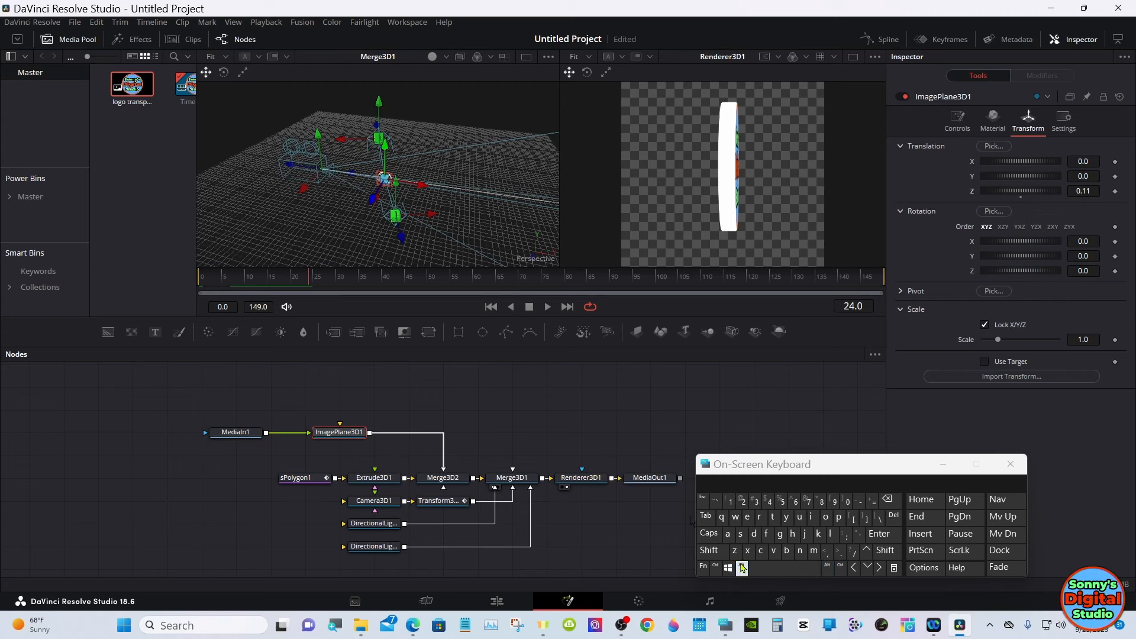
- Add a second image plane fed by the logo clip from the Media Pool and connect it to Merge3D2
left_click(334, 395)
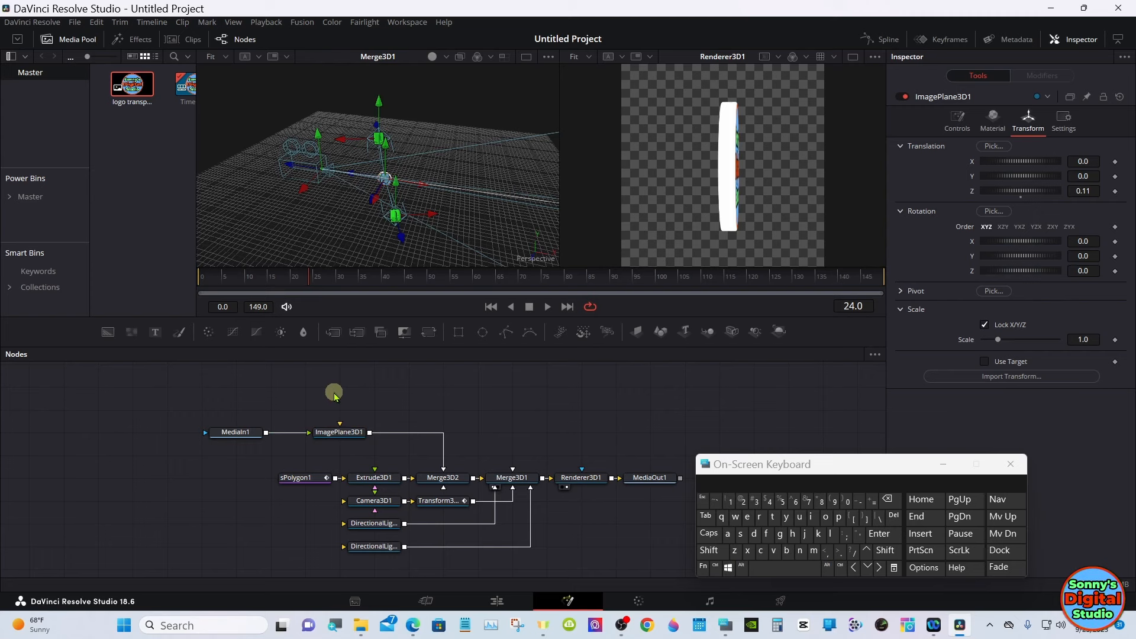
left_click(635, 330)
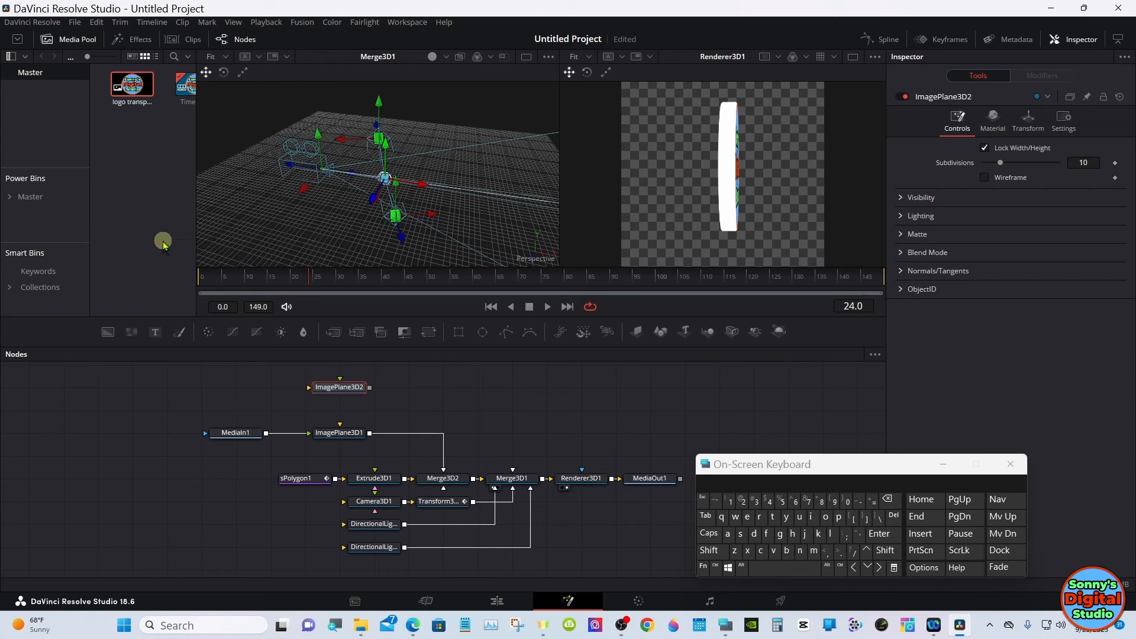
left_click_drag(133, 89, 453, 484)
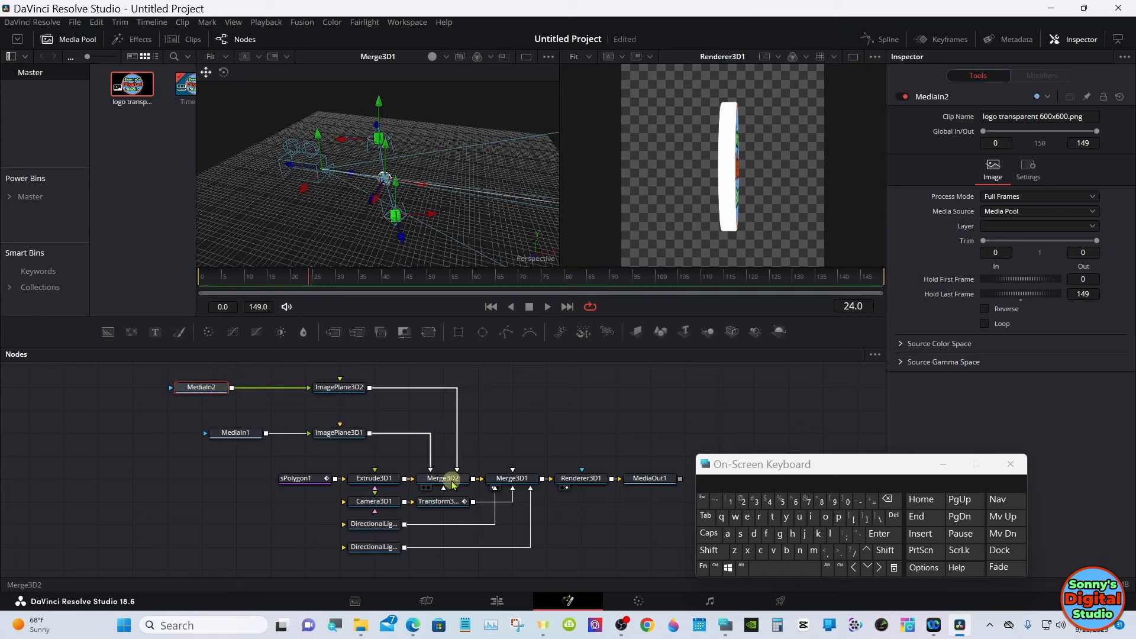
- Set ImagePlane3D2's Z translation to -0.01 while viewing the object's back at frame 28, and check it edge-on at frame 25
left_click(329, 278)
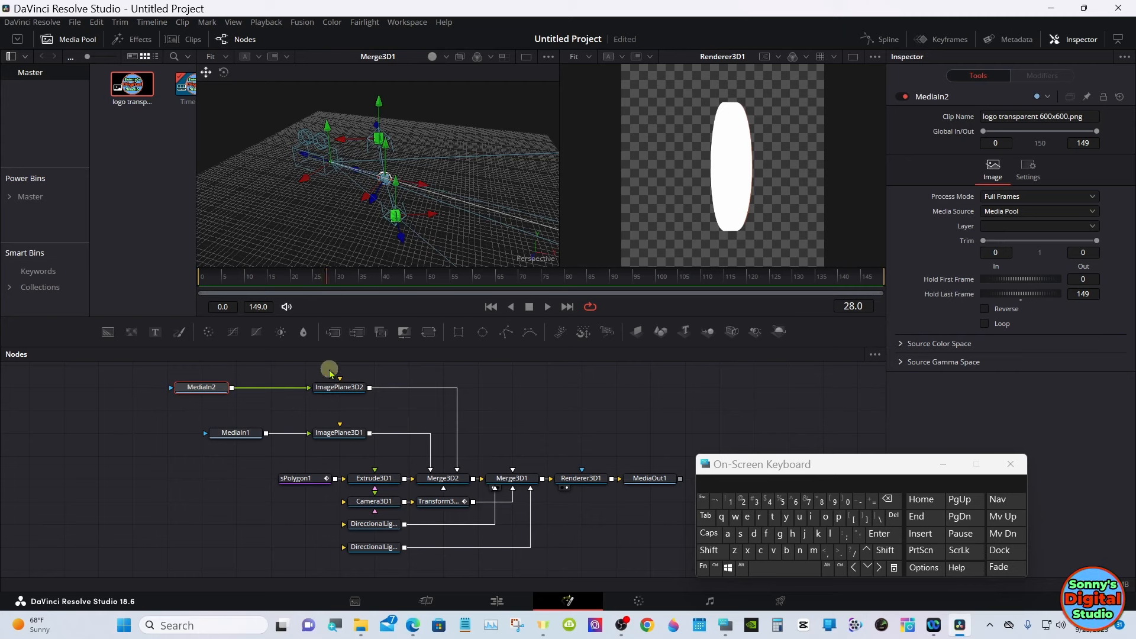
left_click(337, 386)
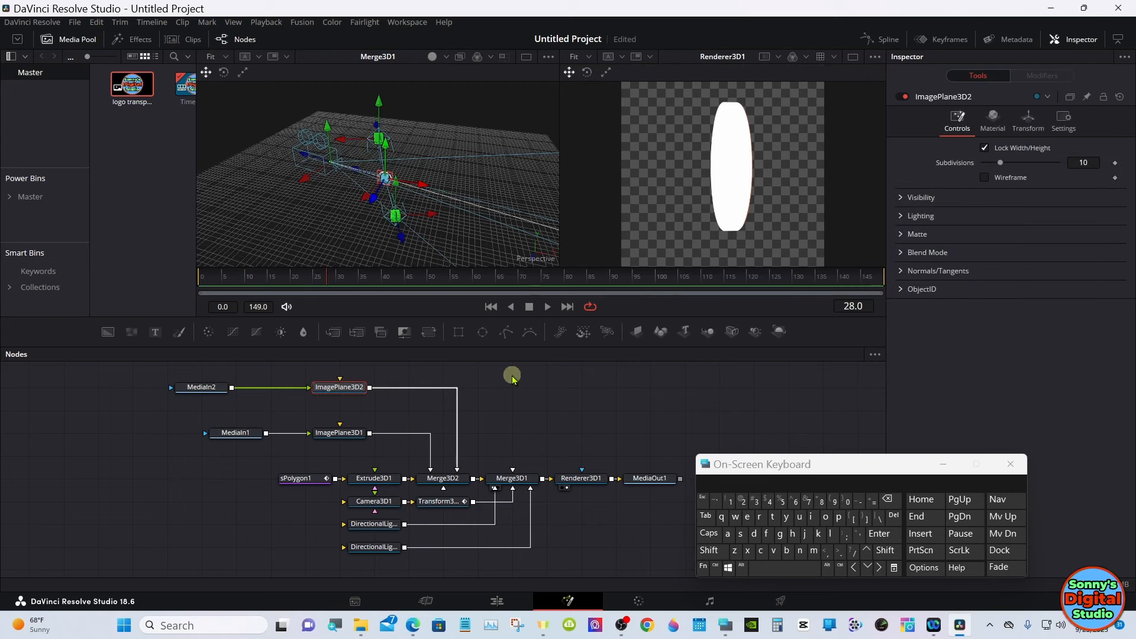
left_click(1032, 120)
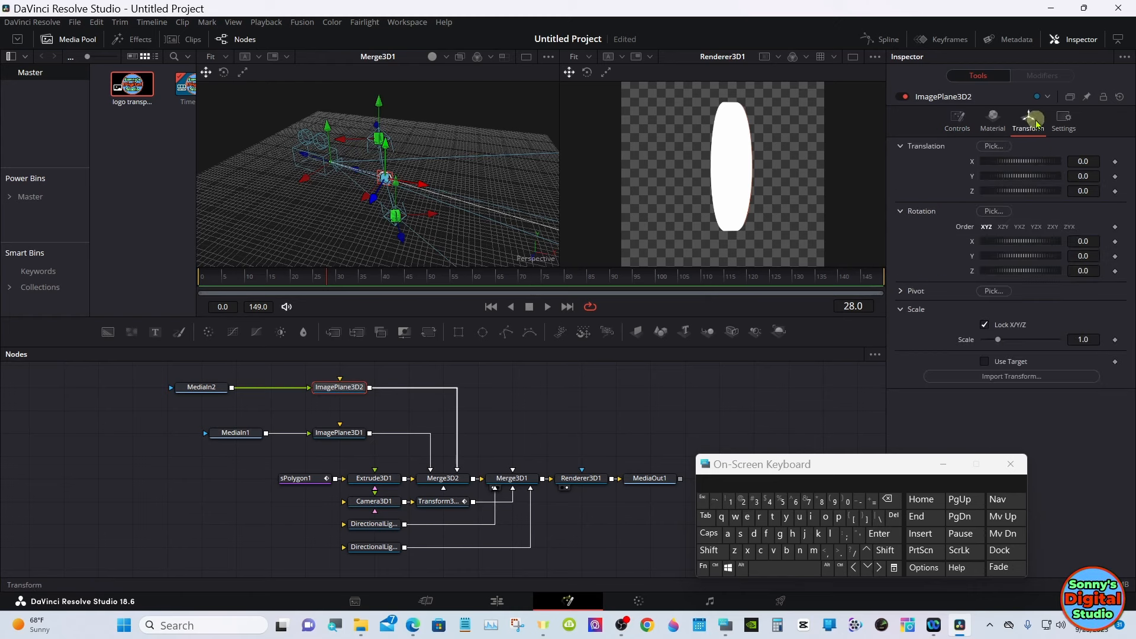
left_click(828, 569)
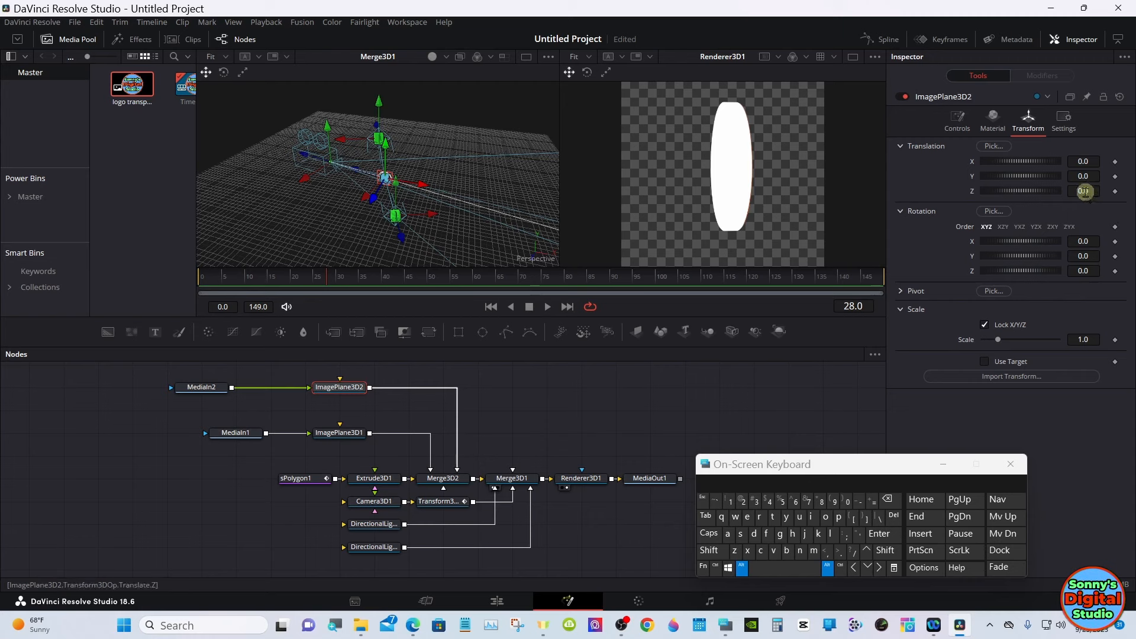
left_click_drag(1083, 191, 1080, 152)
left_click_drag(1080, 153, 1081, 146)
left_click_drag(1082, 191, 1083, 190)
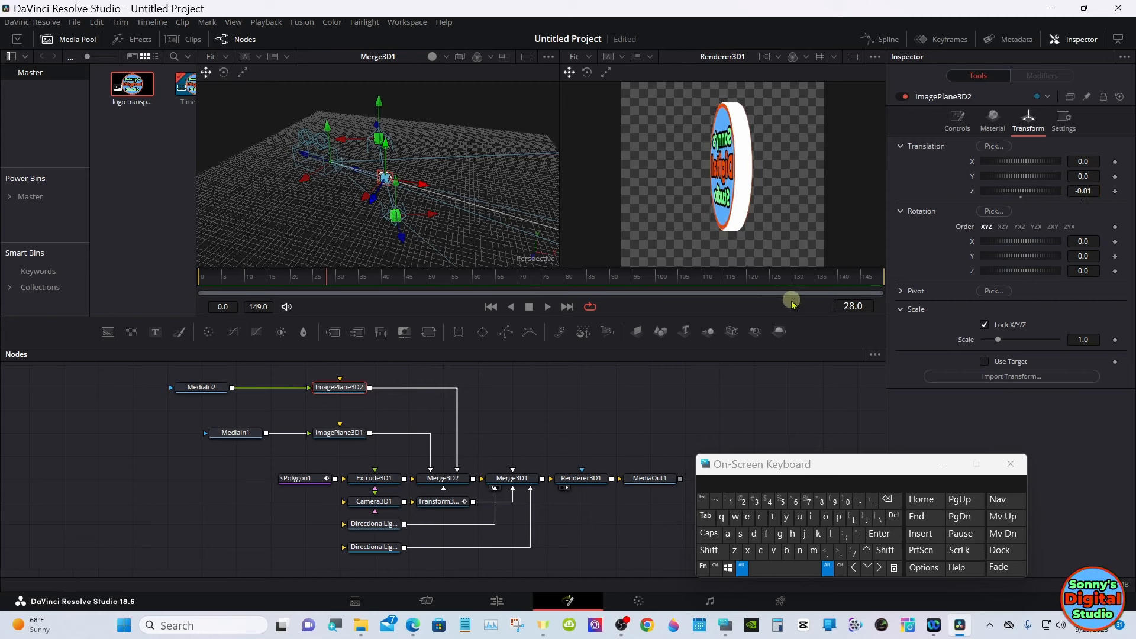
left_click(742, 568)
left_click(315, 278)
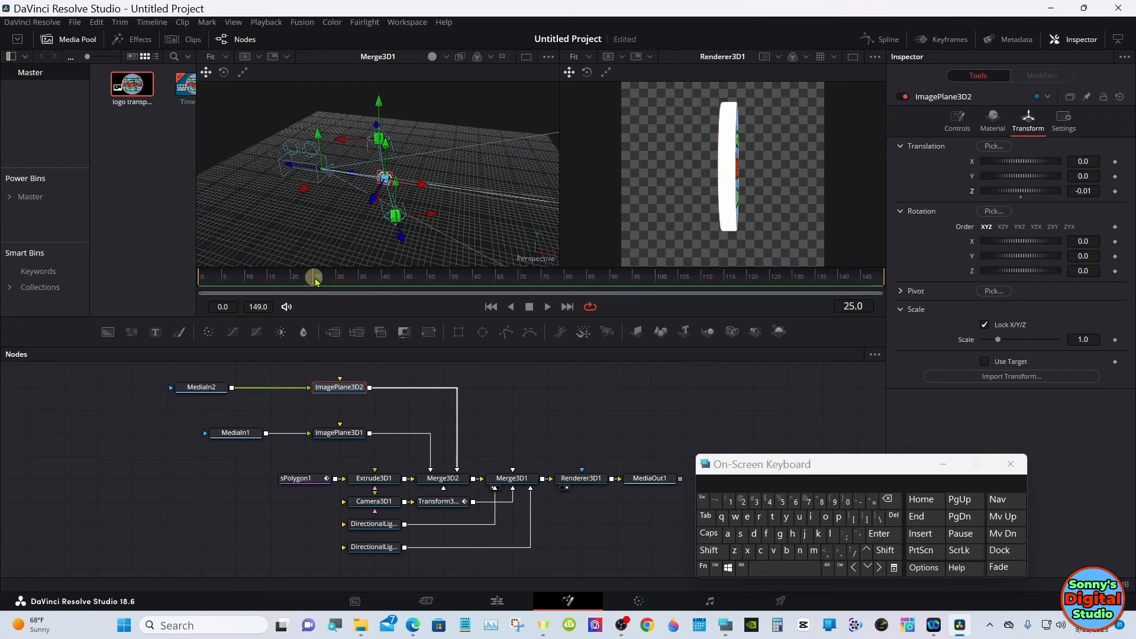
- Insert a Transform node between MediaIn2 and ImagePlane3D2, flip the back logo horizontally, and check the rotation back to frame 2
left_click_drag(315, 281, 416, 279)
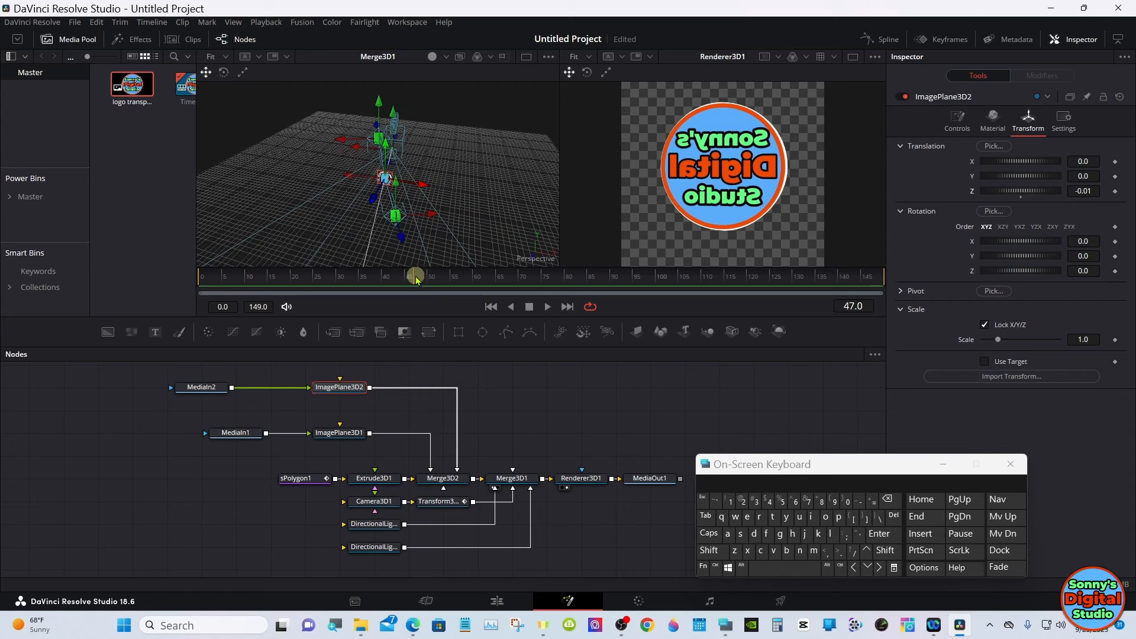
left_click(187, 388)
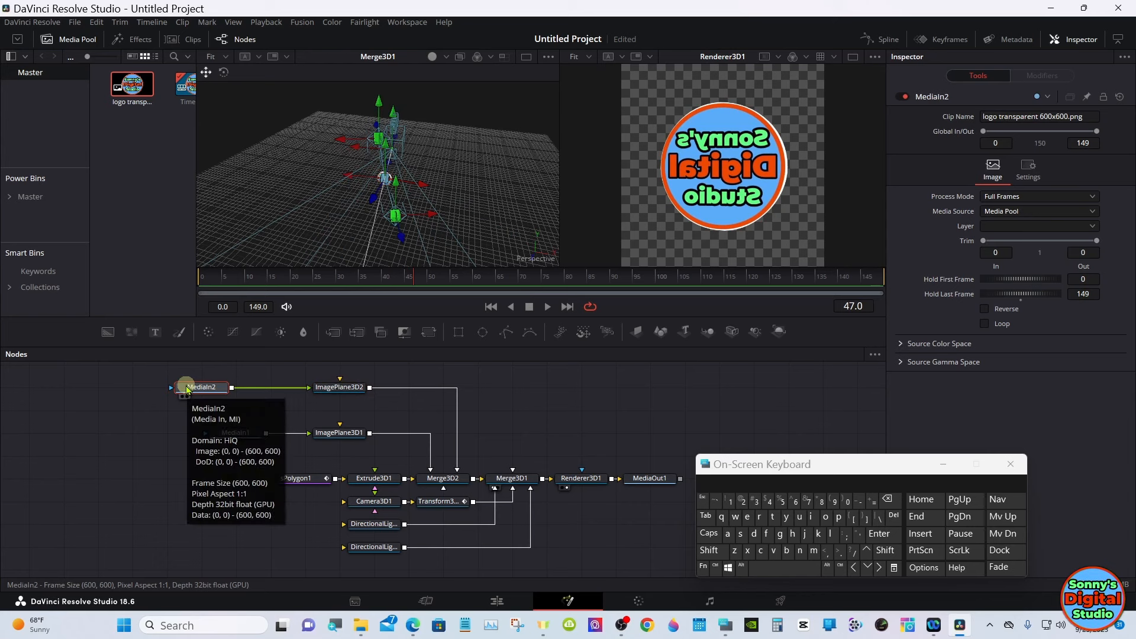
left_click(428, 331)
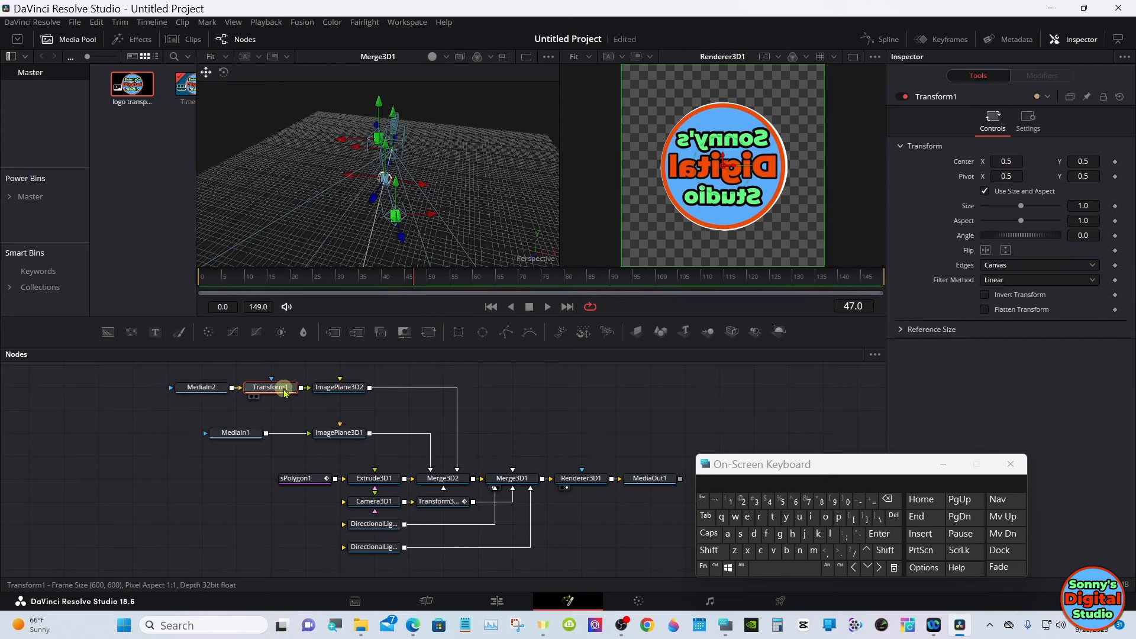
mouse_move(286, 390)
left_mouse_down()
mouse_move(285, 408)
mouse_move(284, 397)
left_mouse_up()
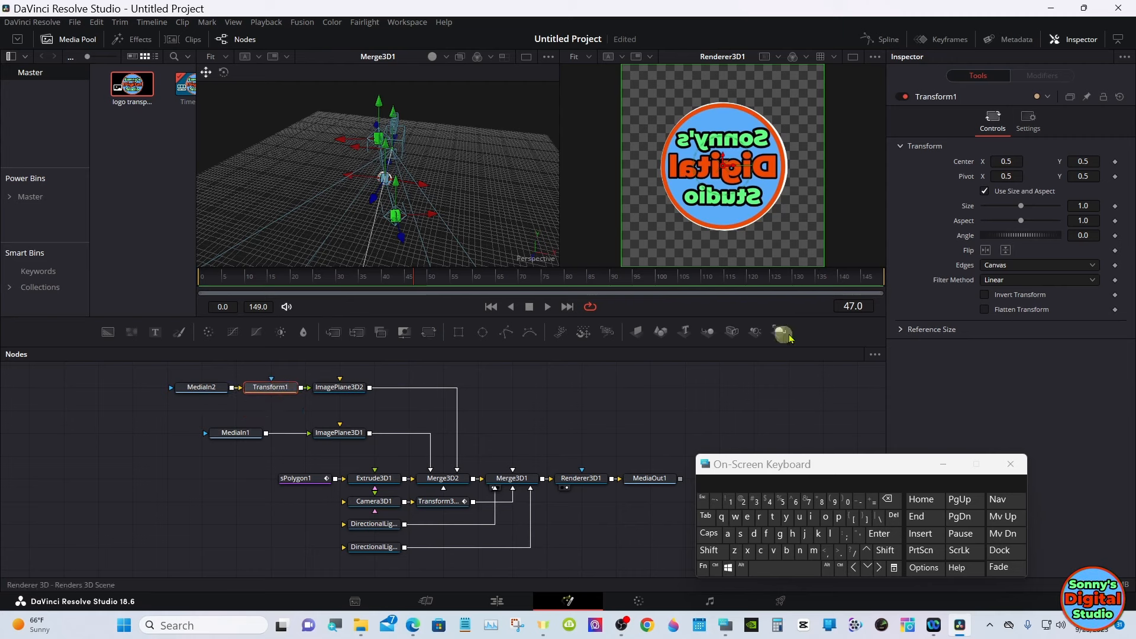
left_click(986, 251)
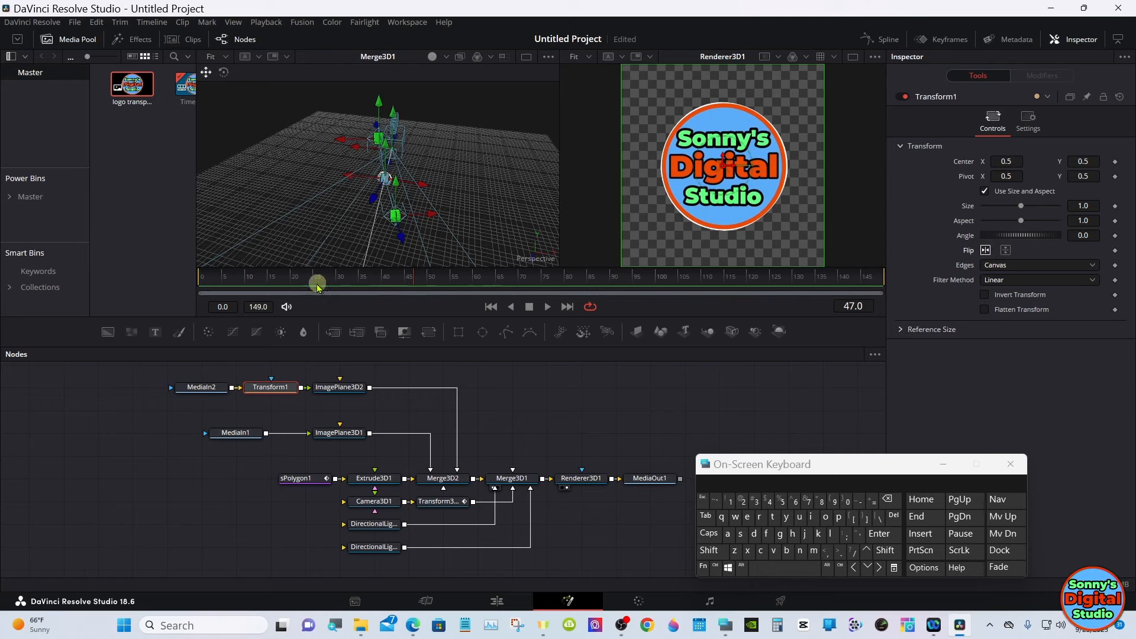
left_click(289, 278)
left_click_drag(289, 278, 209, 292)
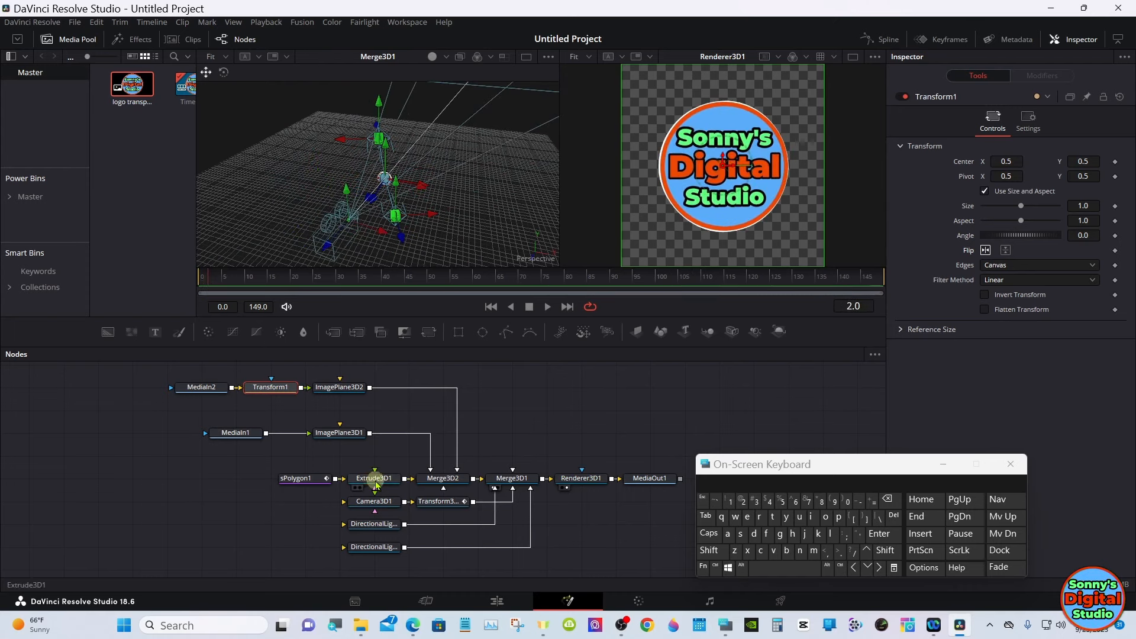
- Override Extrude3D1's diffuse color with orange #ff5500 and check the colored edge at frame 62
left_click(376, 482)
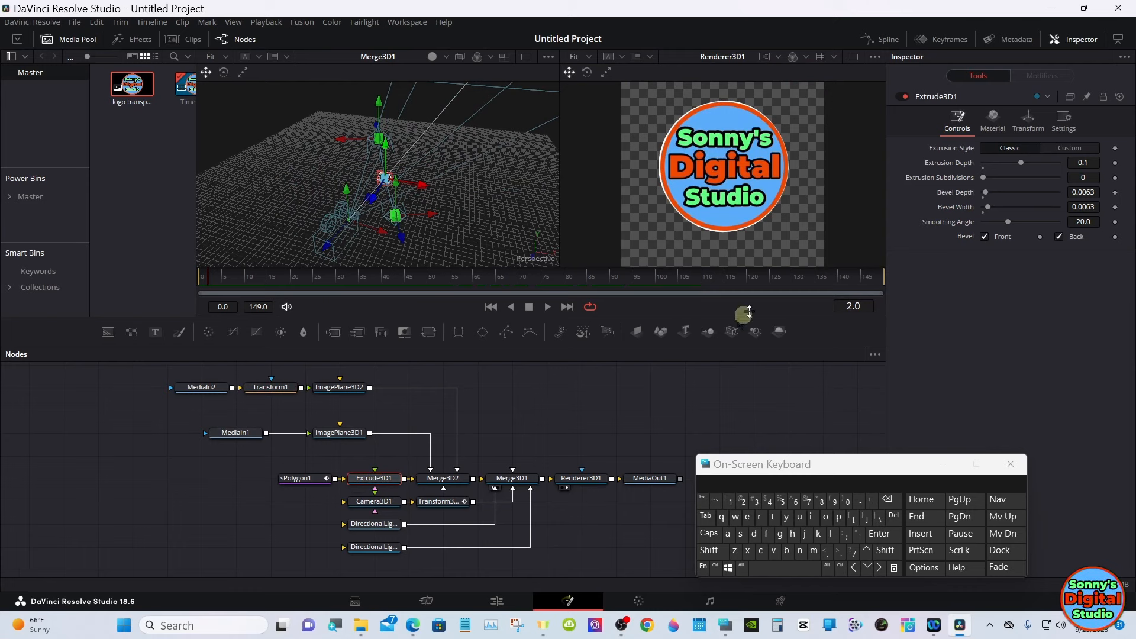
left_click(998, 125)
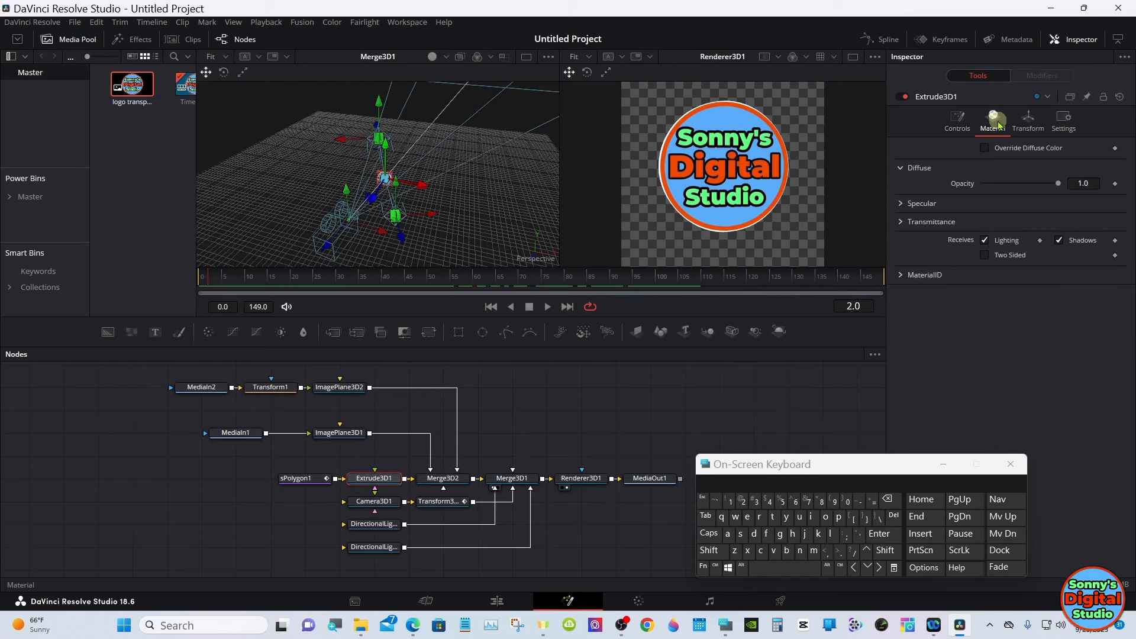
left_click(983, 148)
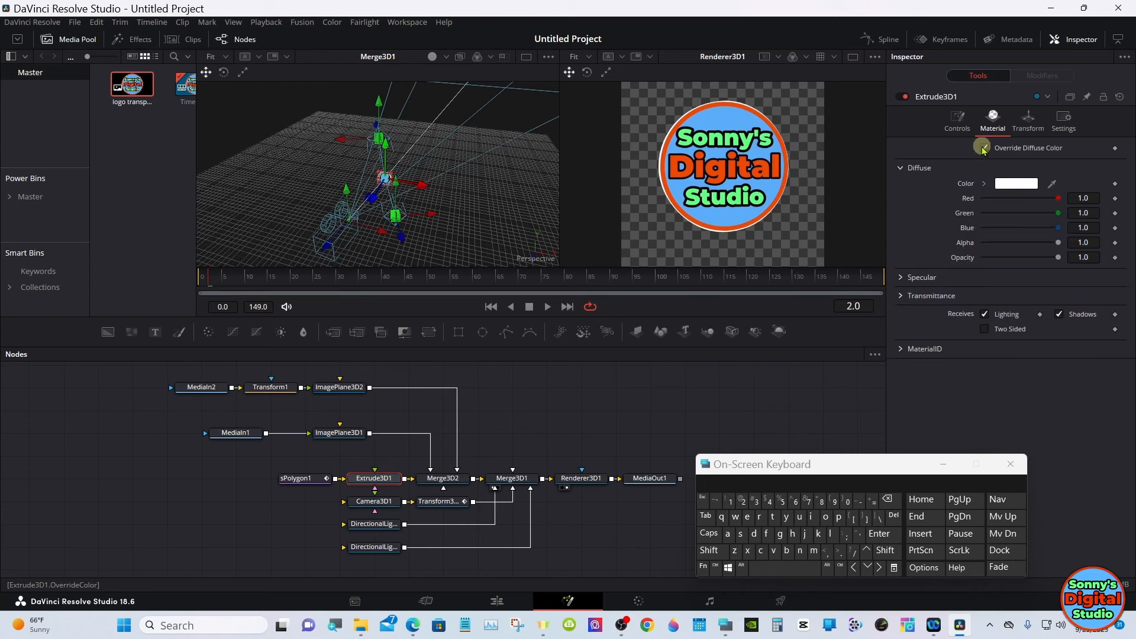
left_click(1016, 184)
left_click(496, 270)
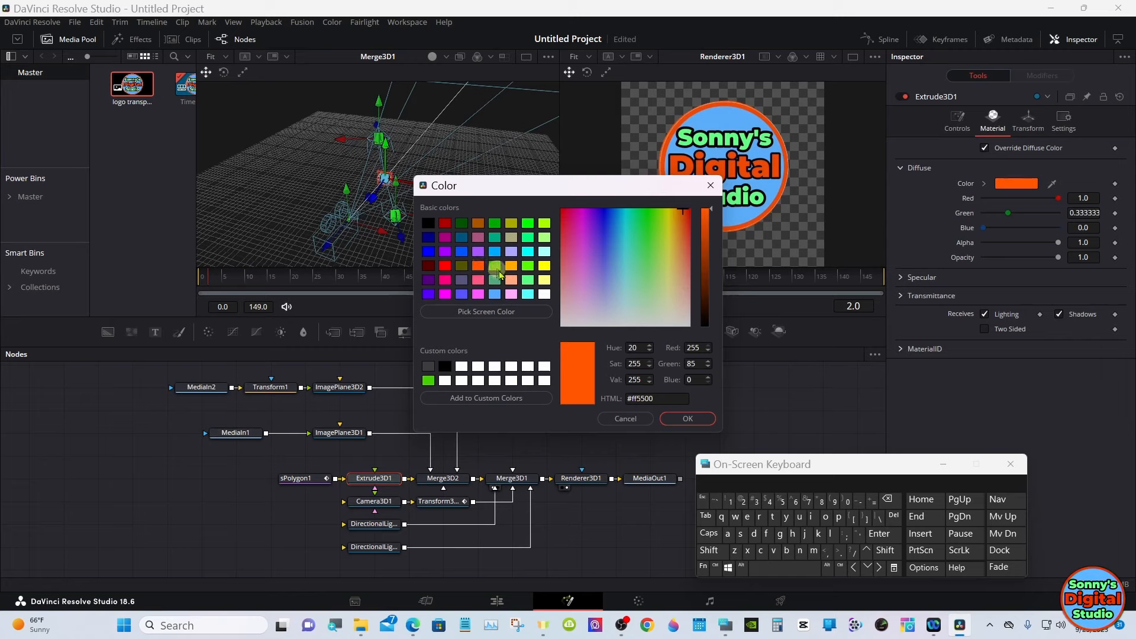
left_click(697, 424)
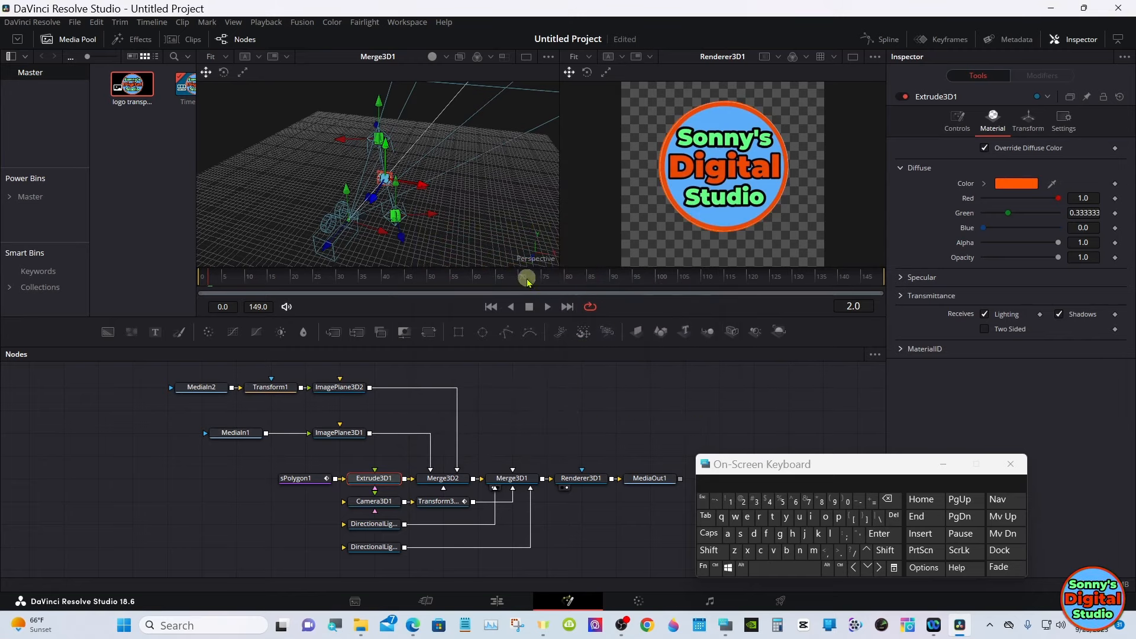
left_click_drag(524, 275, 485, 277)
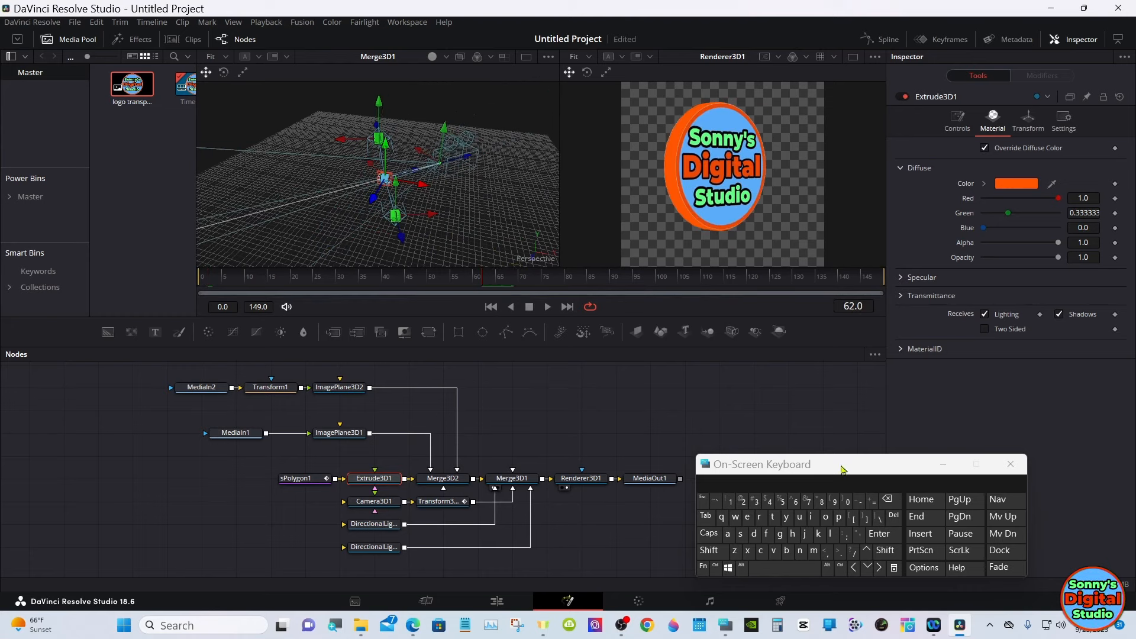
- Enable lighting and shadows in Renderer3D1, with the on-screen keyboard moved clear of the nodes
left_click_drag(748, 477, 827, 467)
left_click(599, 482)
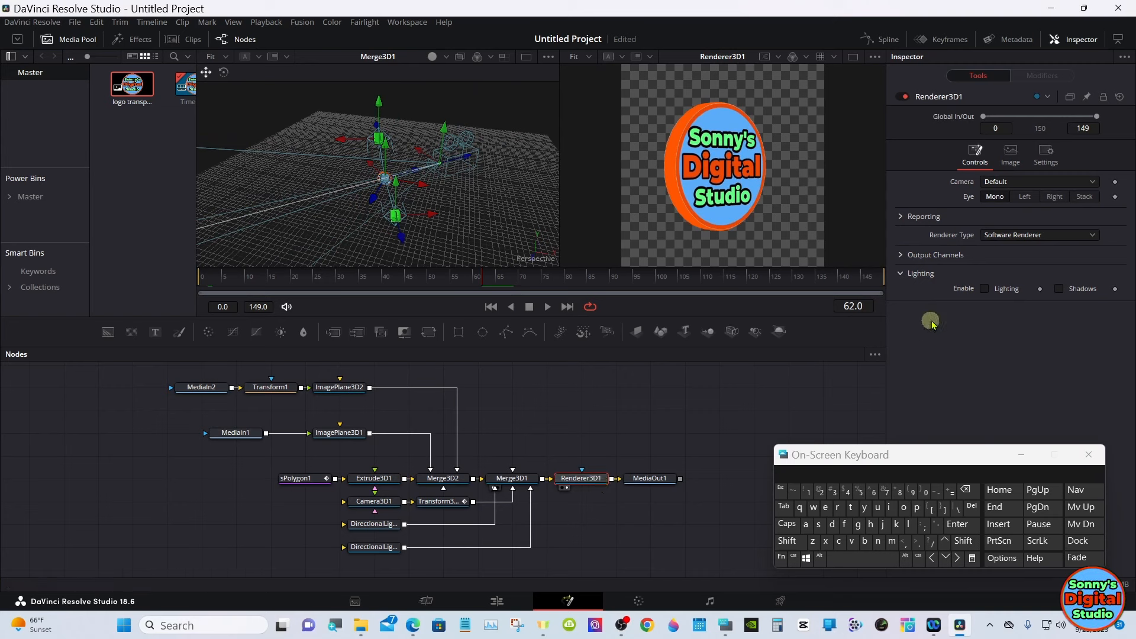
left_click(982, 292)
- Add an Ambient Light to Merge3D1 and play the rotating logo animation briefly
left_click(512, 478)
key("shift+space")
type("amb")
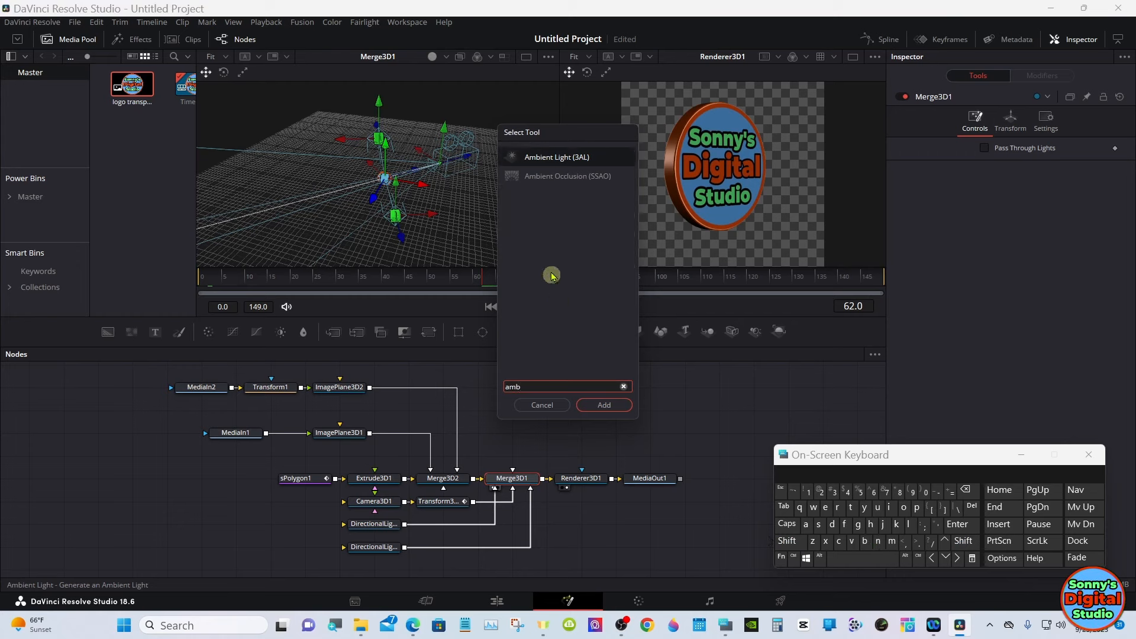
left_click(541, 156)
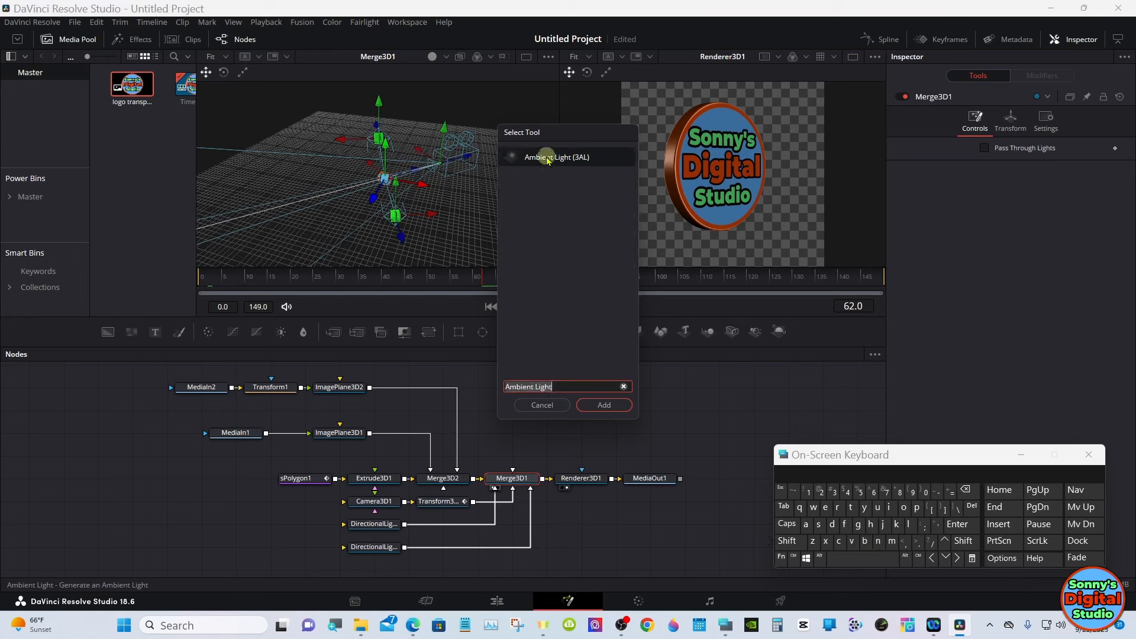
left_click(601, 404)
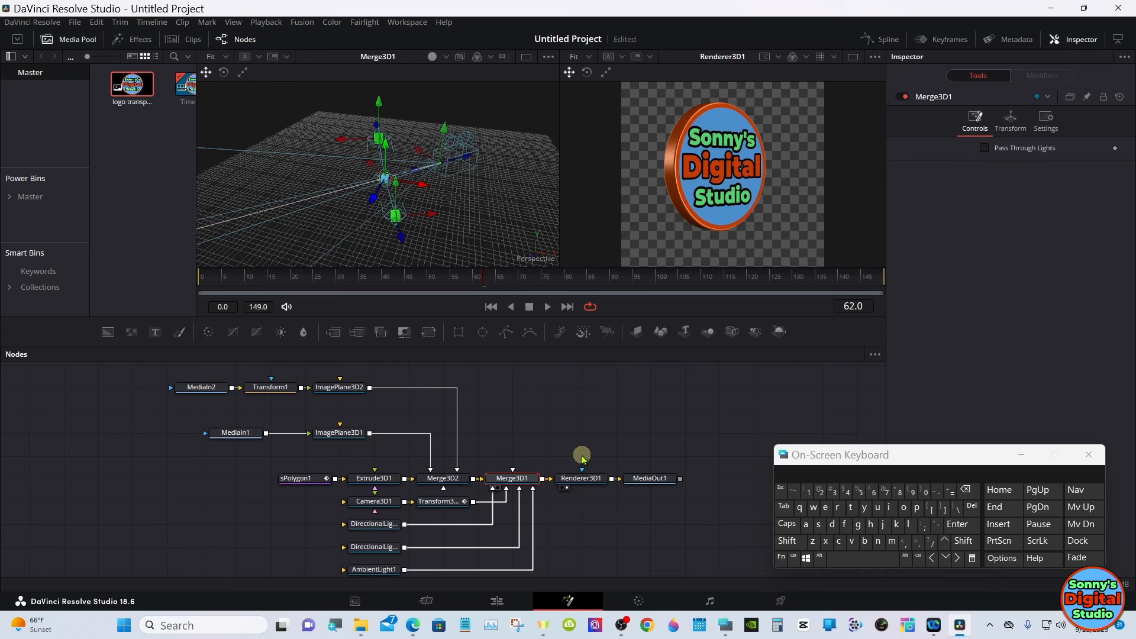
left_click(549, 306)
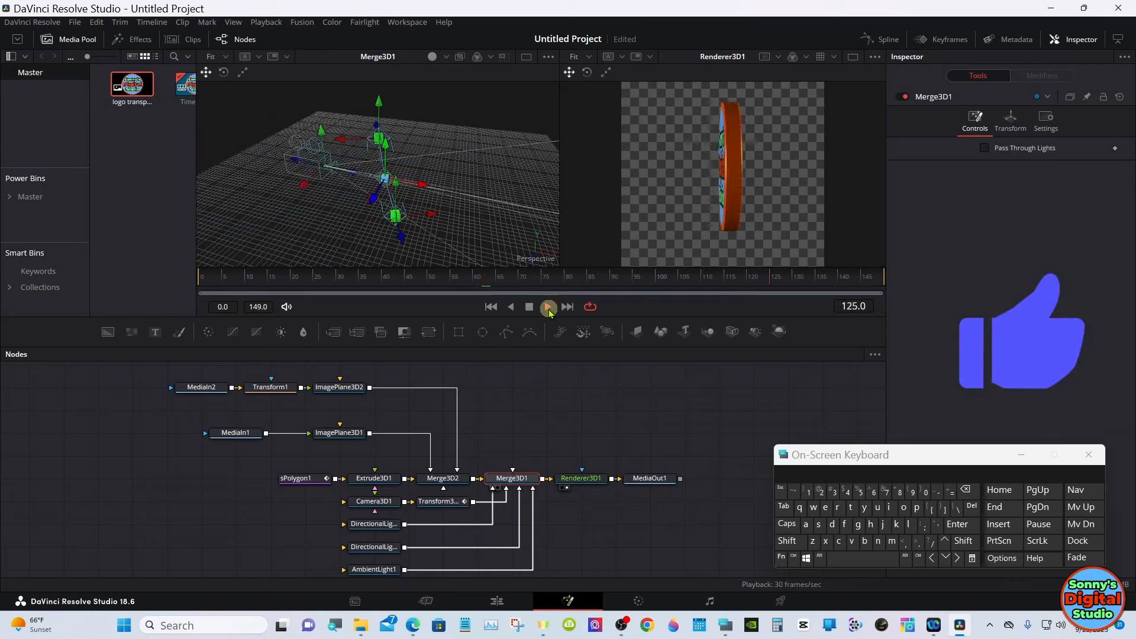
left_click(531, 308)
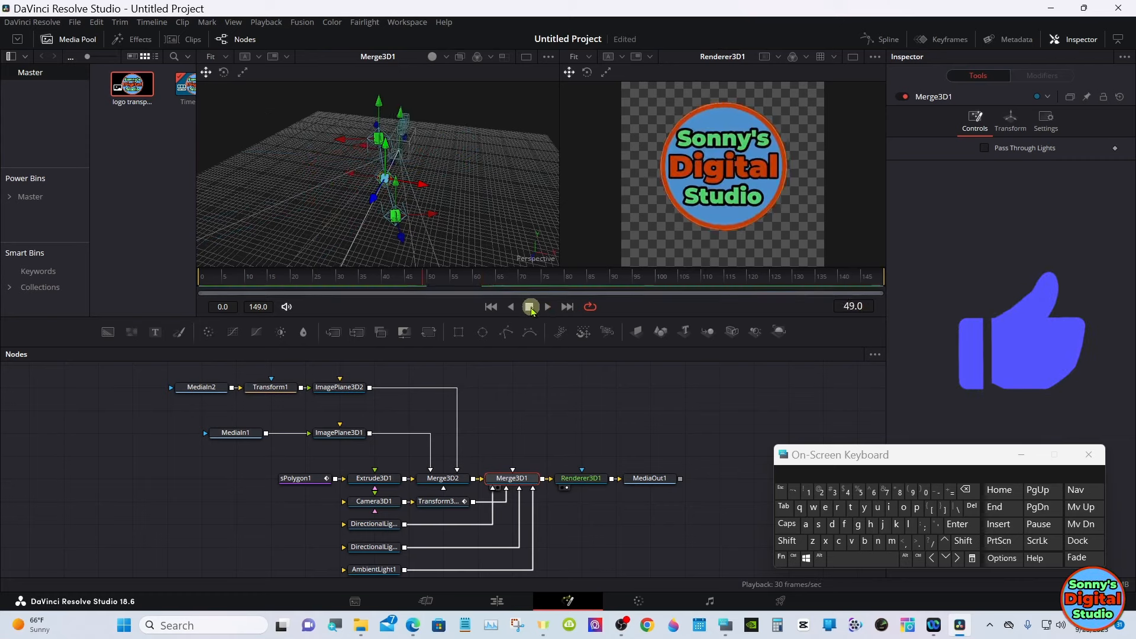
- On the Edit page, try extending the logo and Solid Color clips to 00:00:08:10, play them, and trim them back to 00:00:05:00
left_click(497, 601)
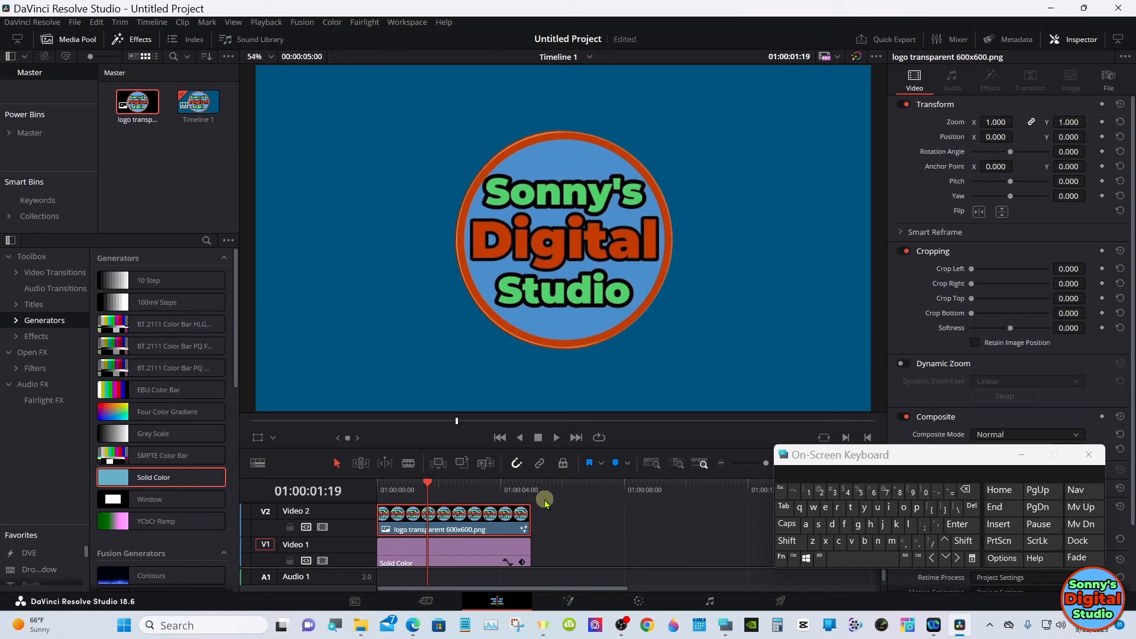
mouse_move(543, 504)
left_mouse_down()
mouse_move(521, 549)
mouse_move(525, 525)
mouse_move(631, 525)
left_mouse_up()
left_click(555, 437)
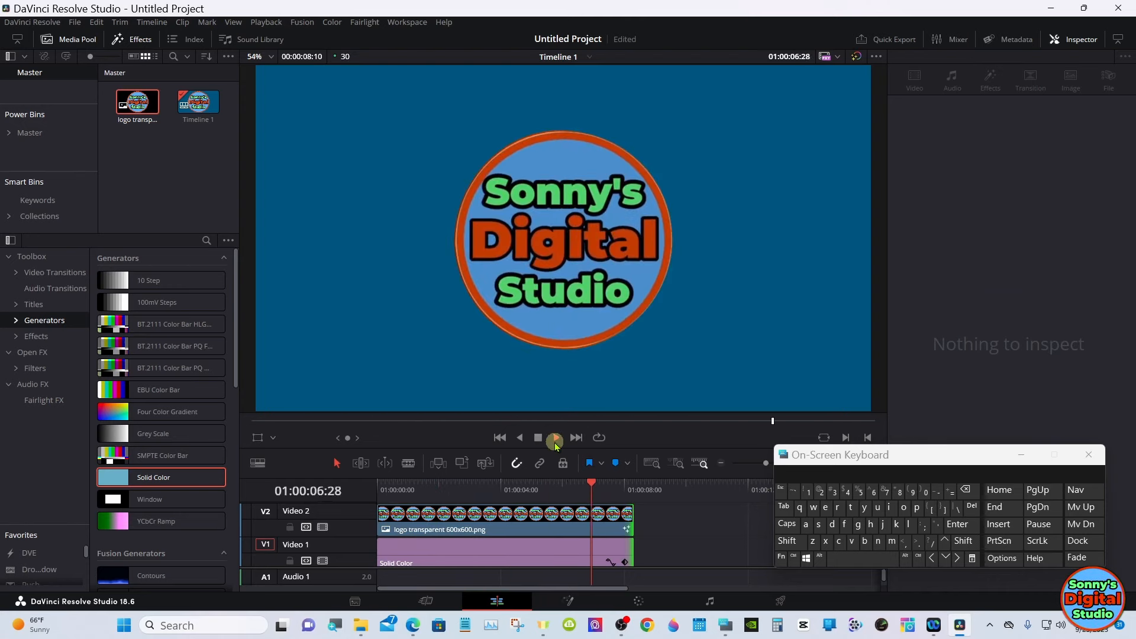
left_click(538, 438)
left_click(451, 485)
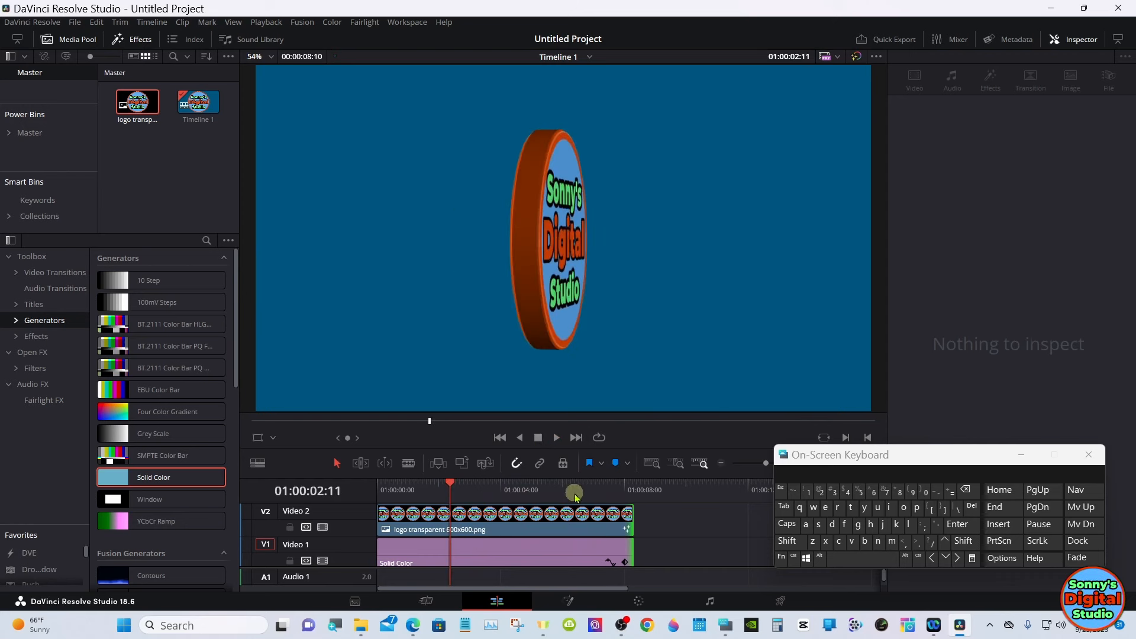
left_click_drag(628, 526, 524, 521)
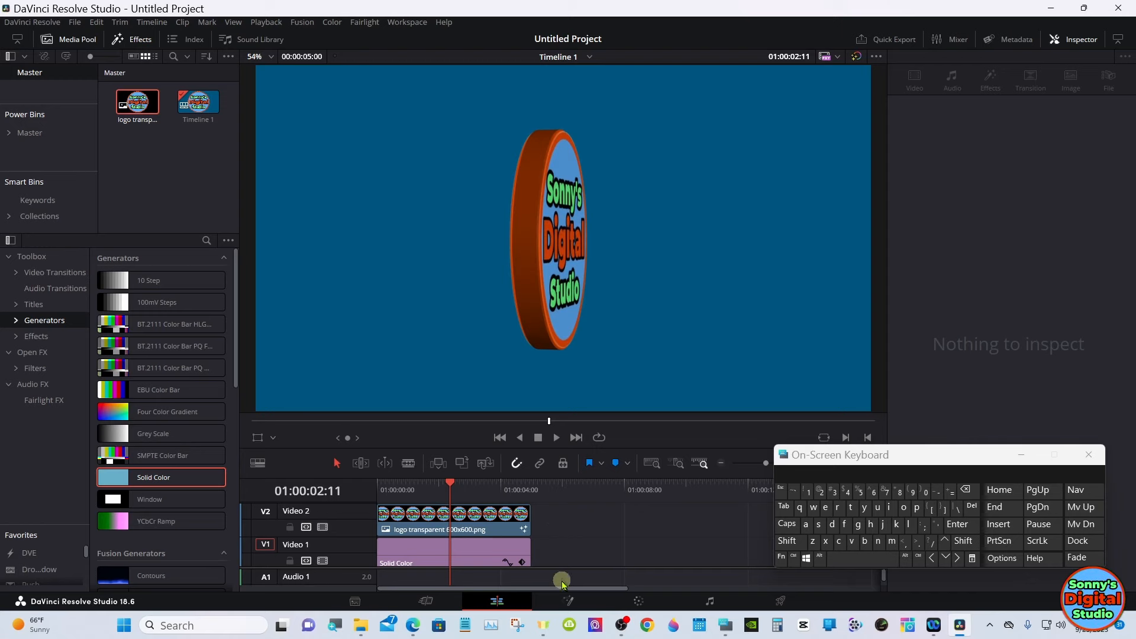
- Return to the Fusion page, minimize the on-screen keyboard, and open the Spline editor extended to full width
left_click(568, 601)
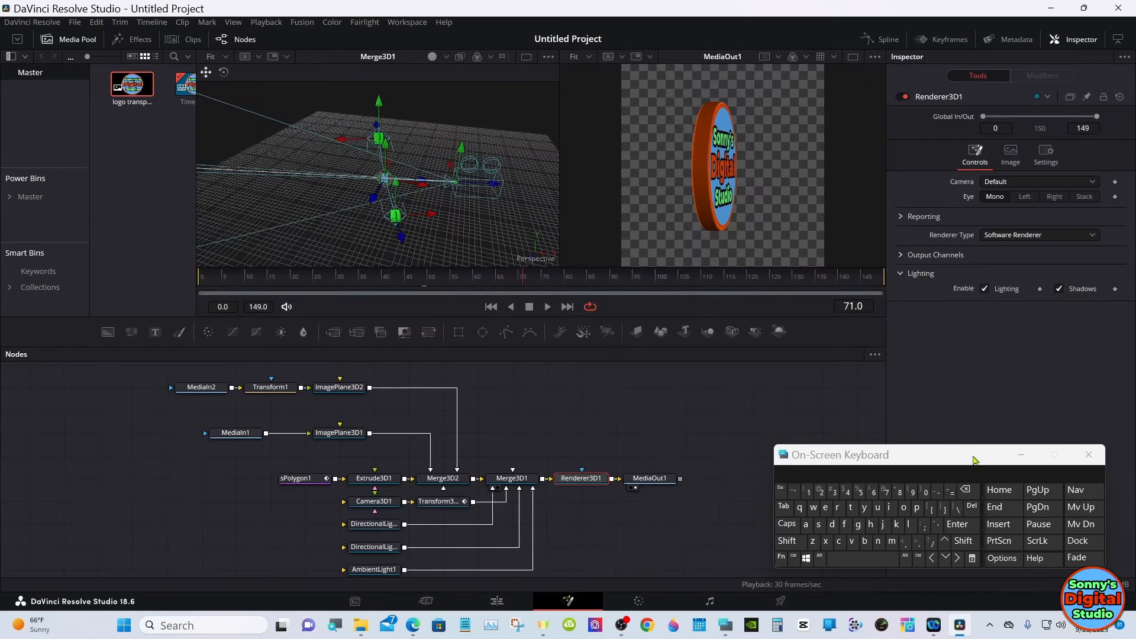
left_click(1020, 455)
left_click(799, 452)
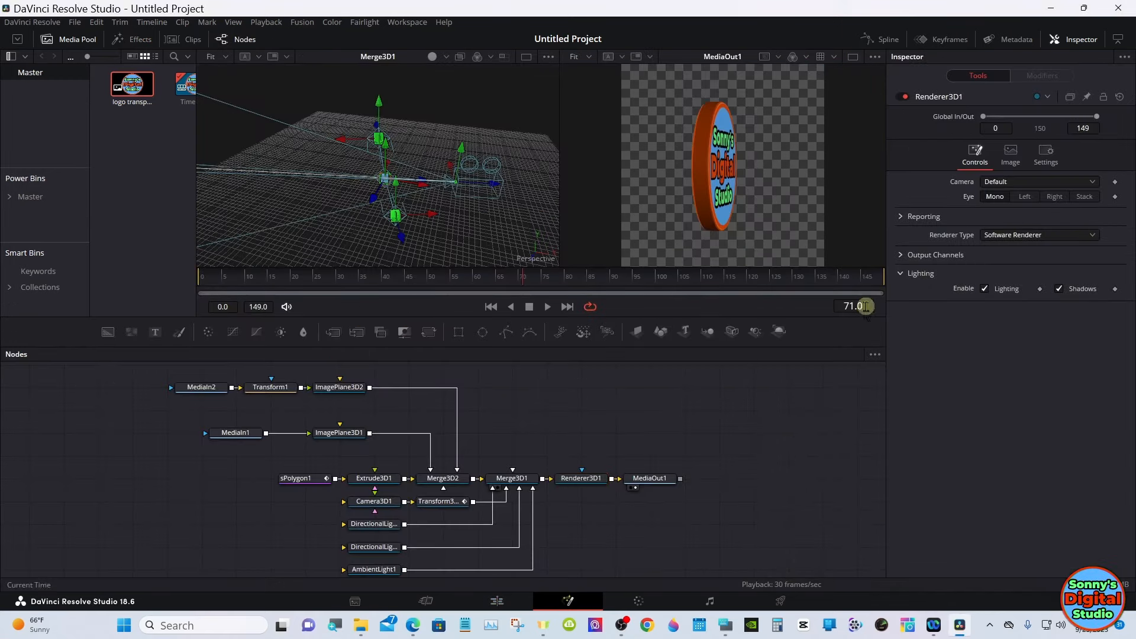
left_click(893, 38)
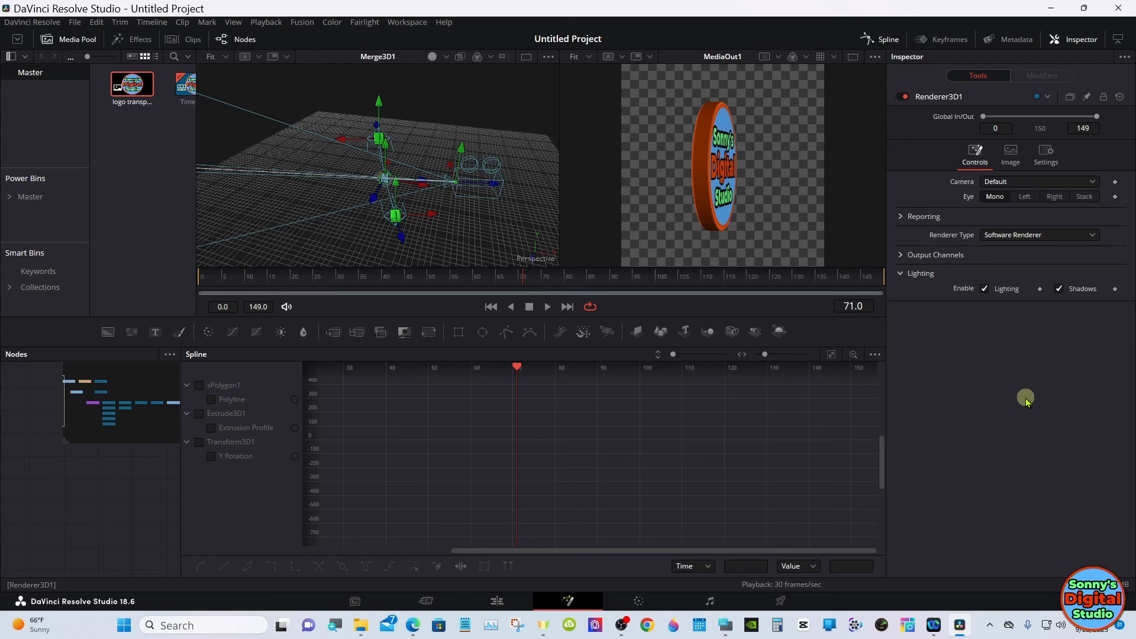
left_click(1118, 40)
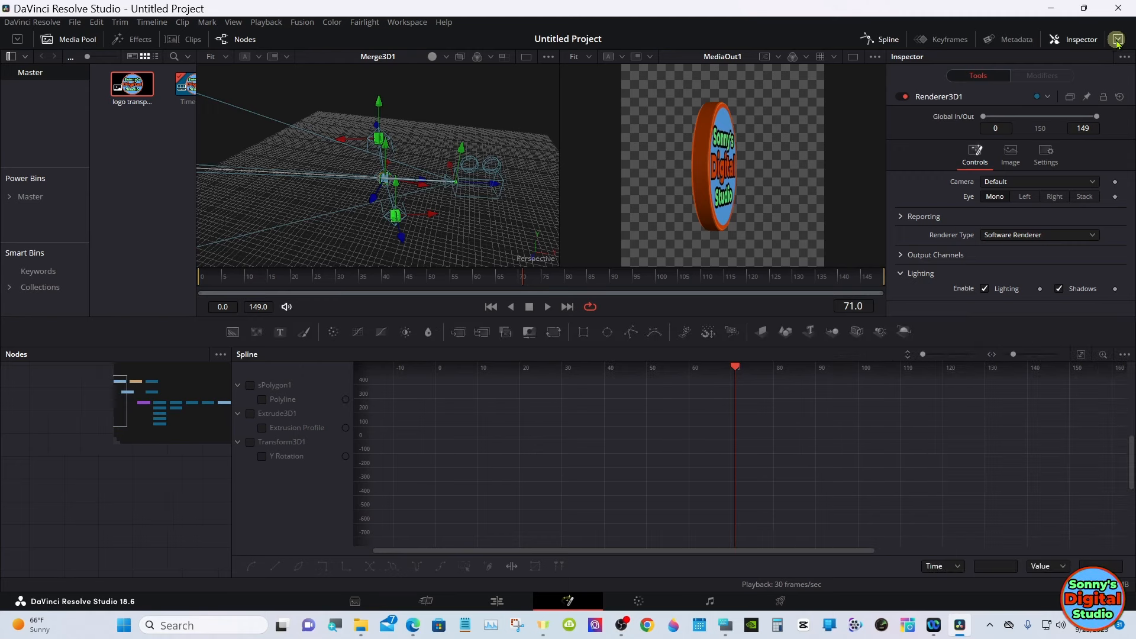
- Show Transform3D1's Y Rotation curve fitted in the Spline editor, select all its keyframes, and apply Set Relative looping
left_click(249, 442)
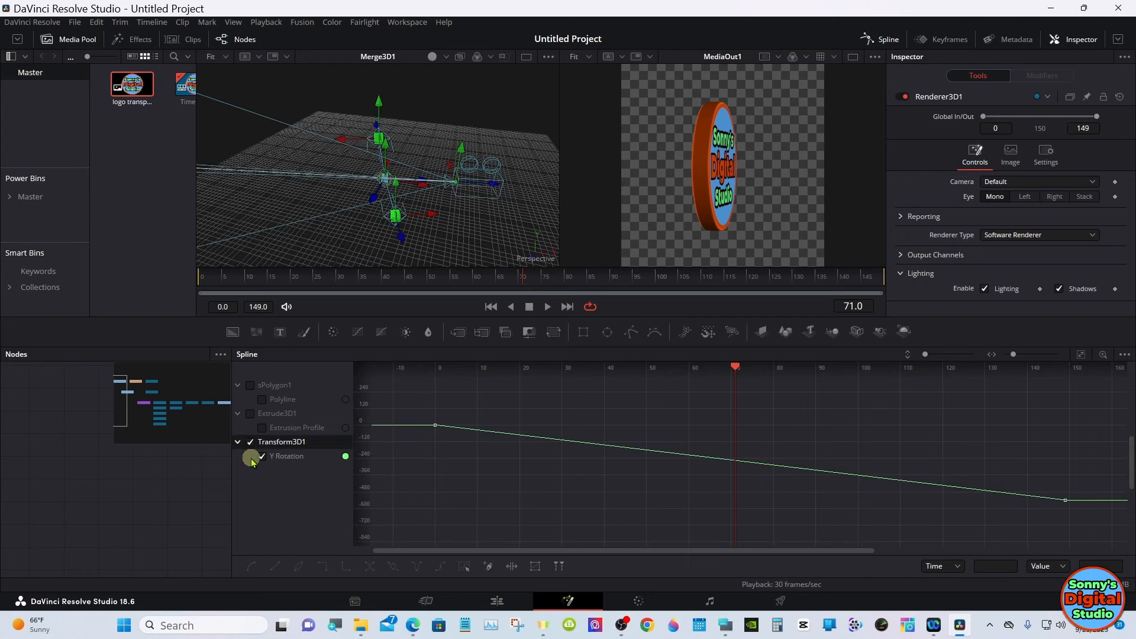
left_click(1085, 355)
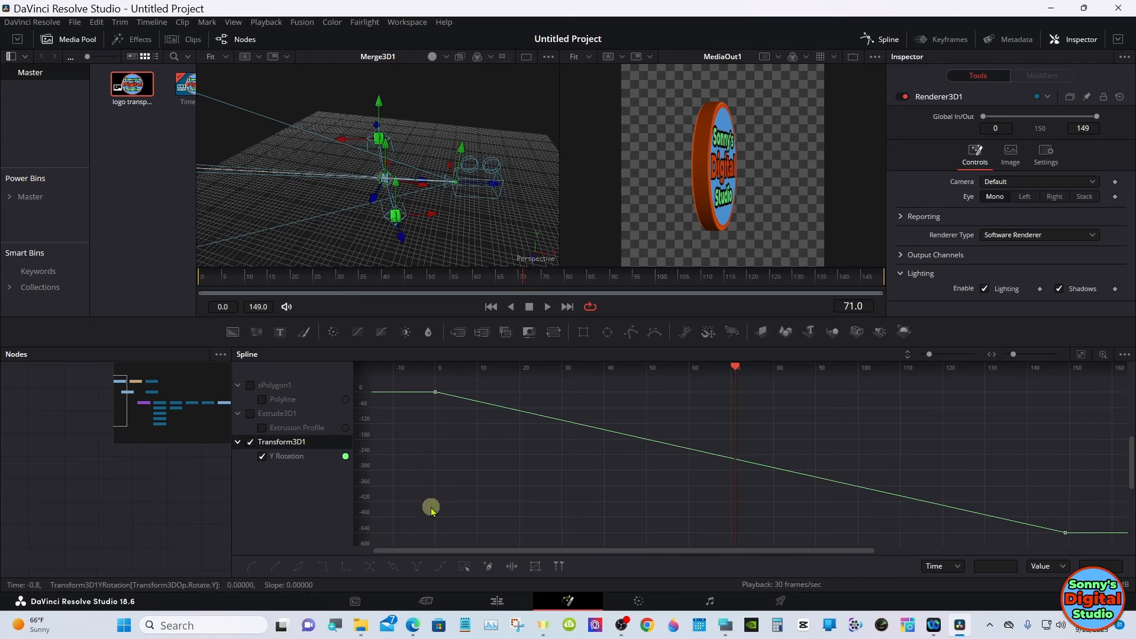
left_click(465, 566)
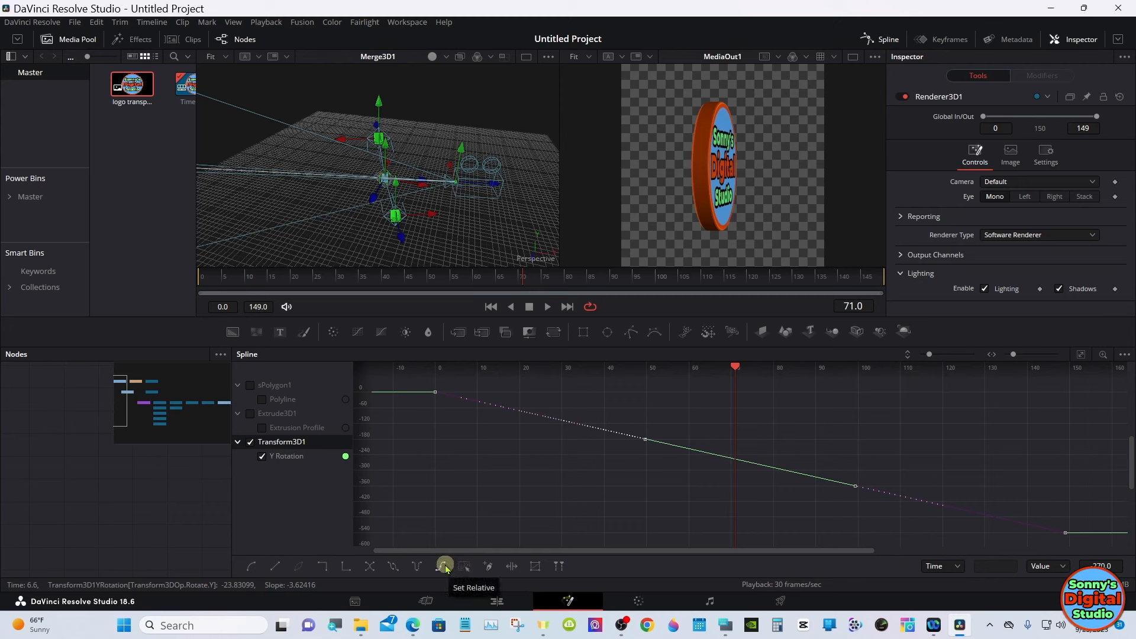
left_click(445, 567)
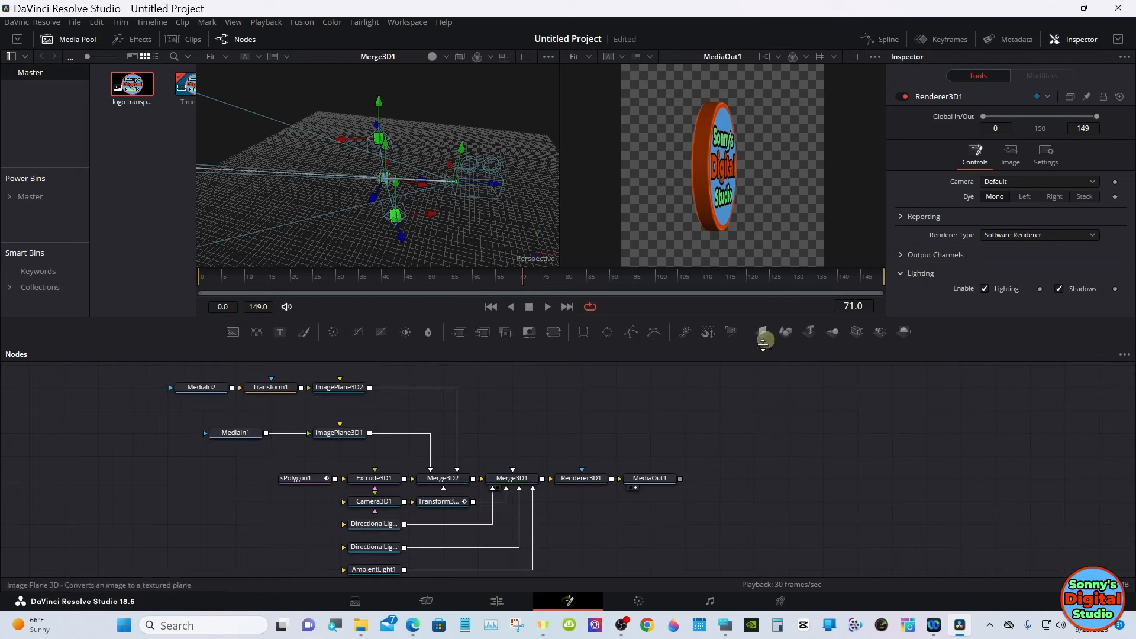
- On the Edit page, extend the logo and Solid Color clips together to 00:00:20:03 and return the playhead to the start
left_click(499, 600)
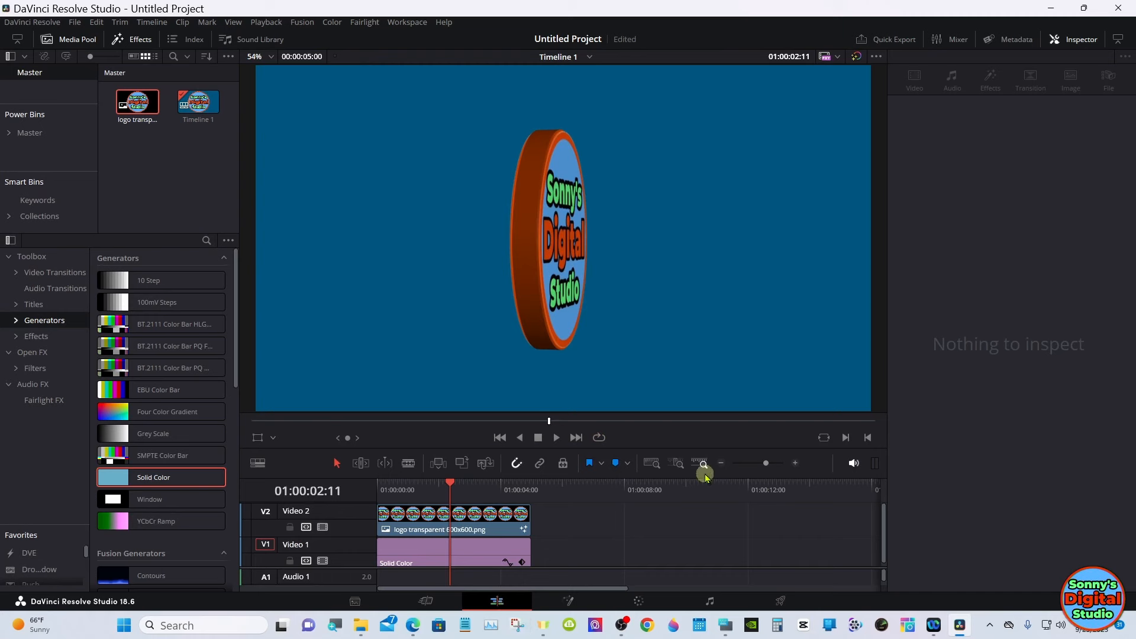
left_click(722, 463)
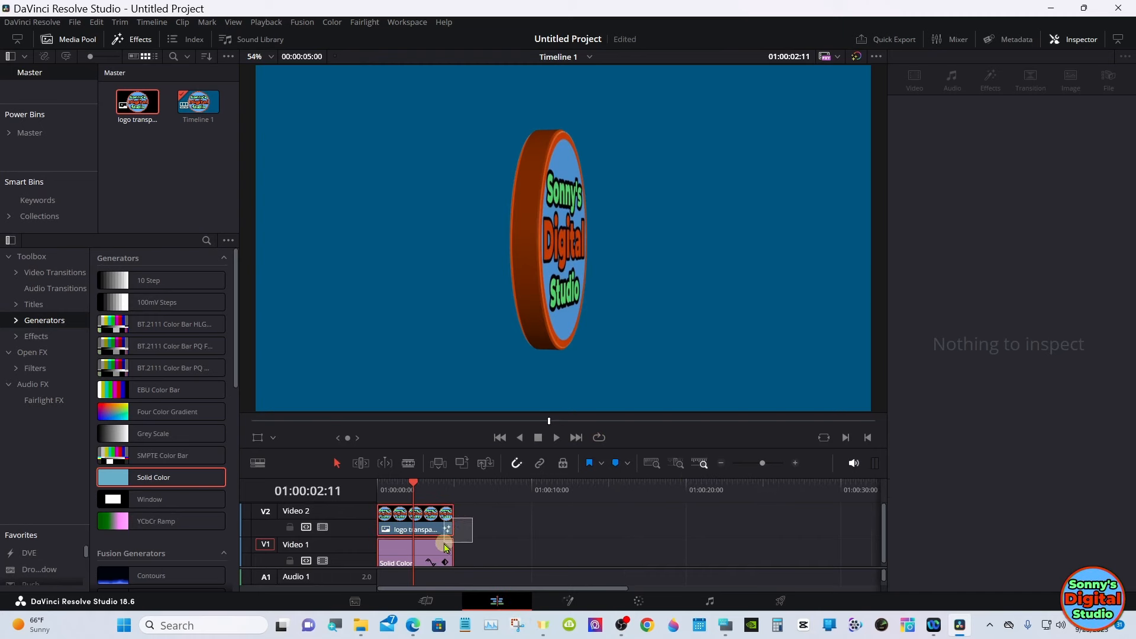
left_click(446, 528)
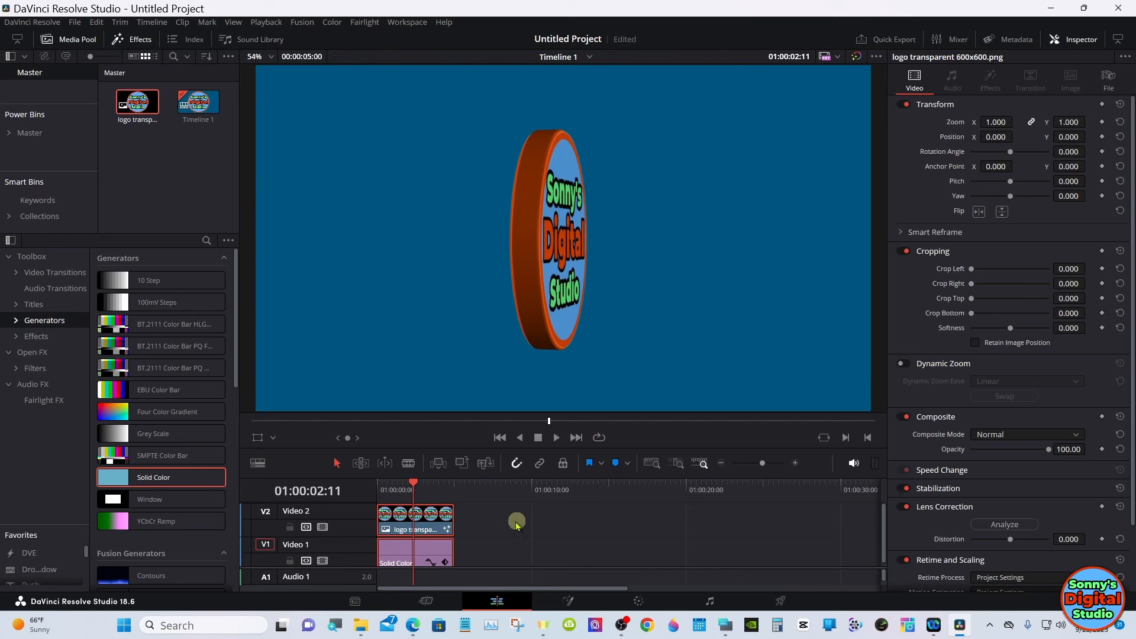
left_click_drag(448, 521, 680, 519)
left_click_drag(430, 501, 384, 487)
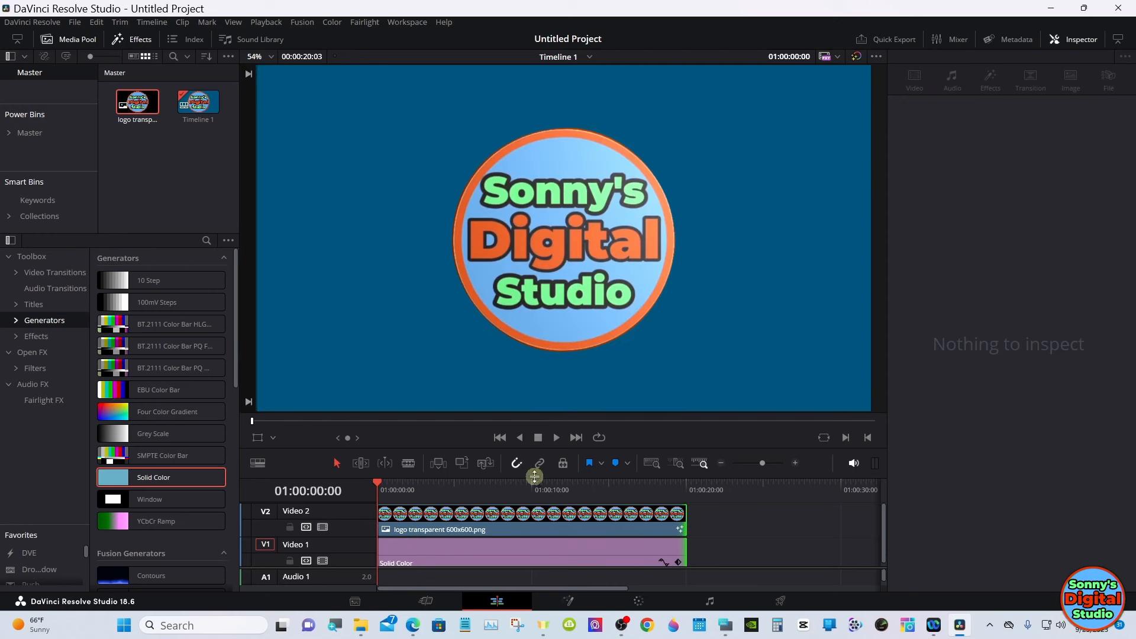